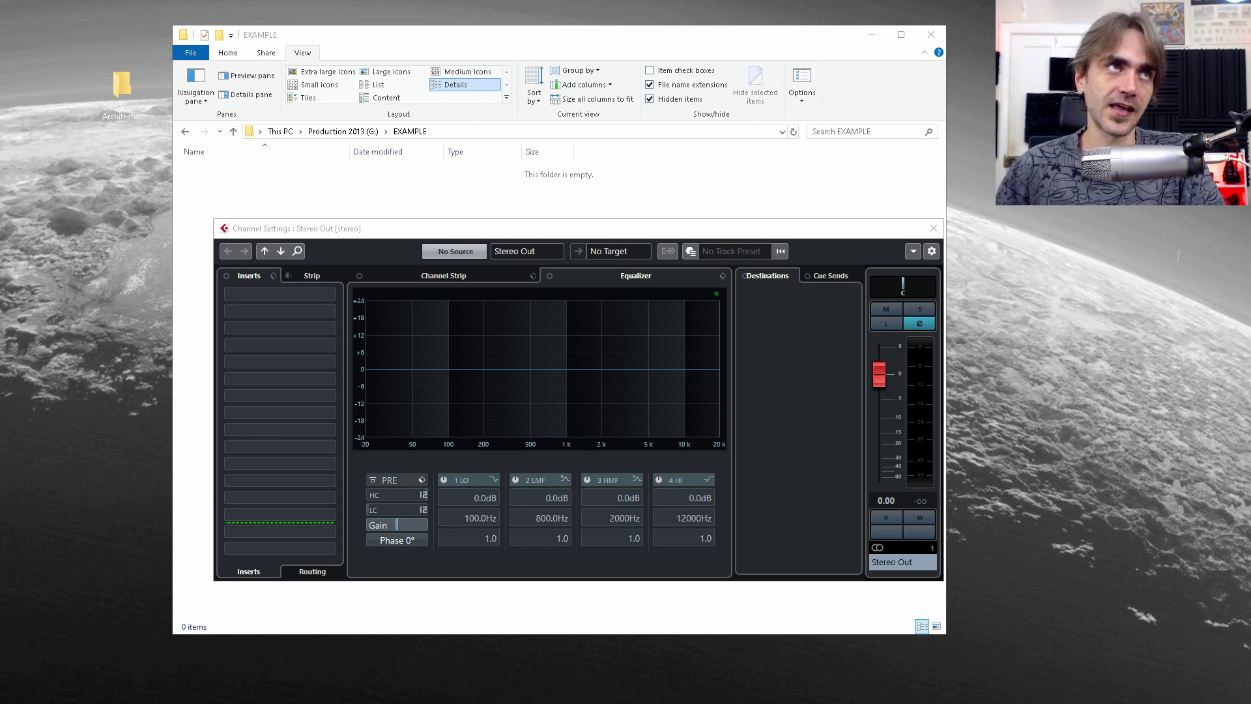
- Start a new project from the Empty template, prompting for its project location
key("ctrl+n")
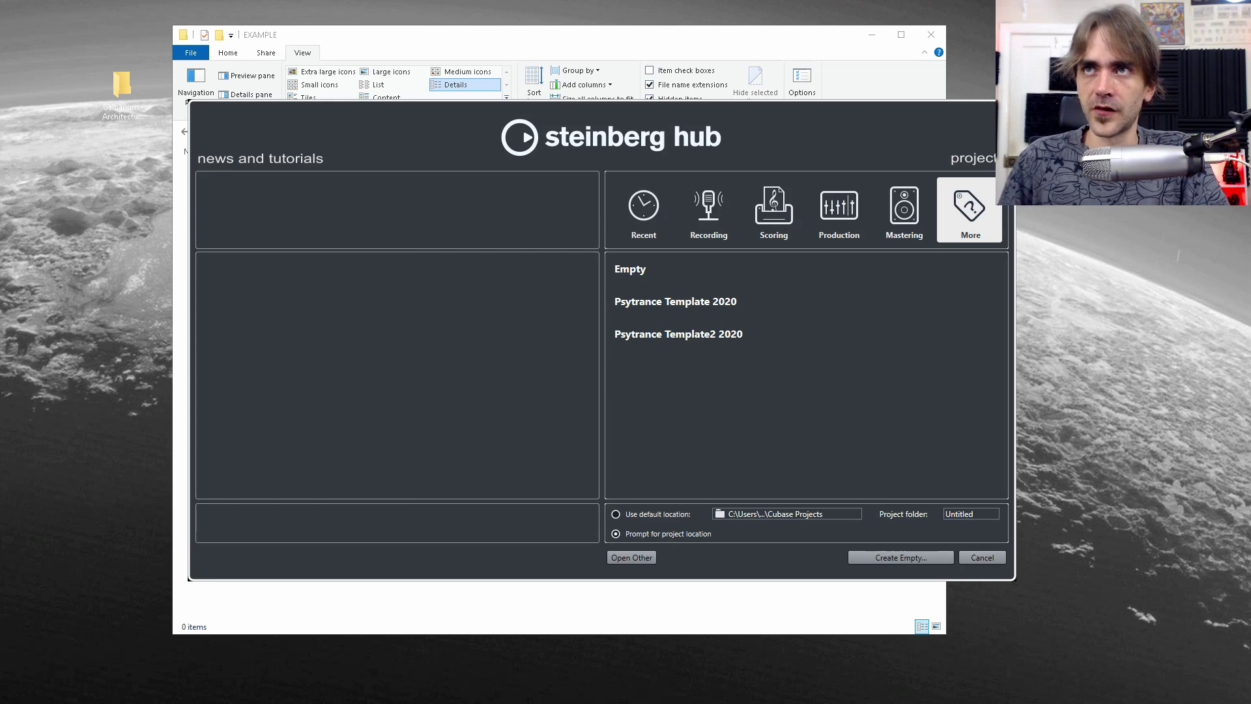
left_click(644, 272)
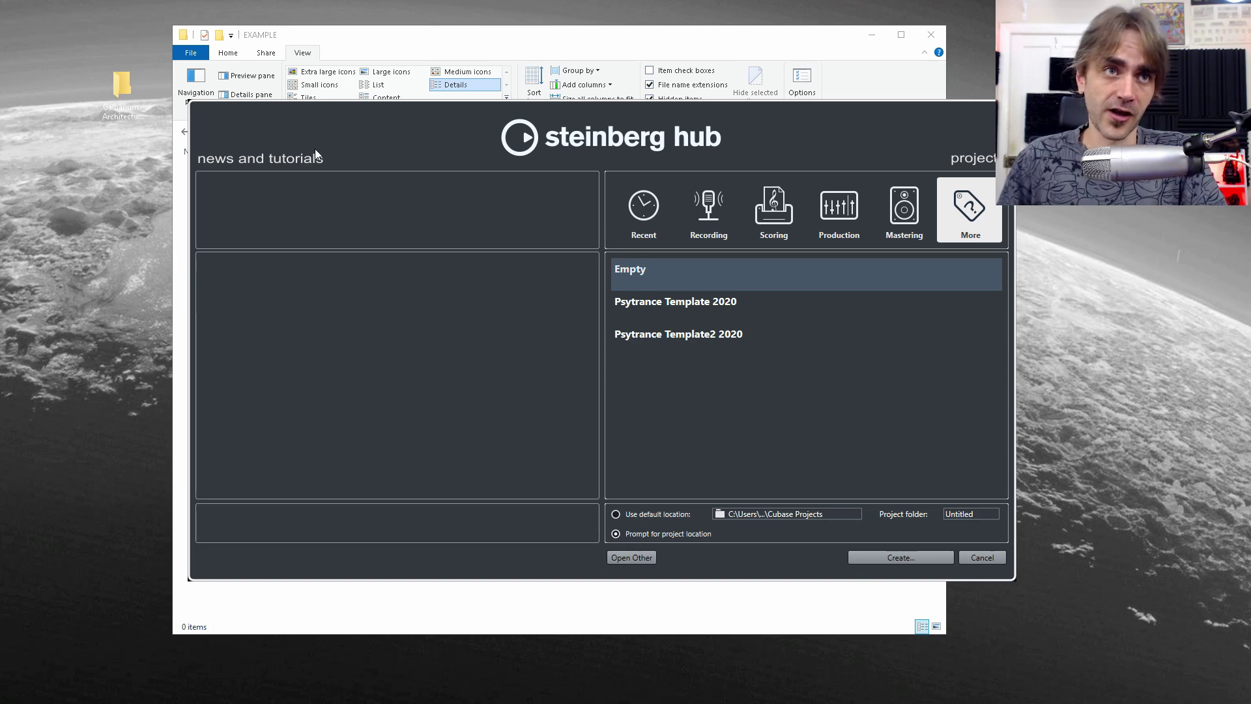
left_click(887, 561)
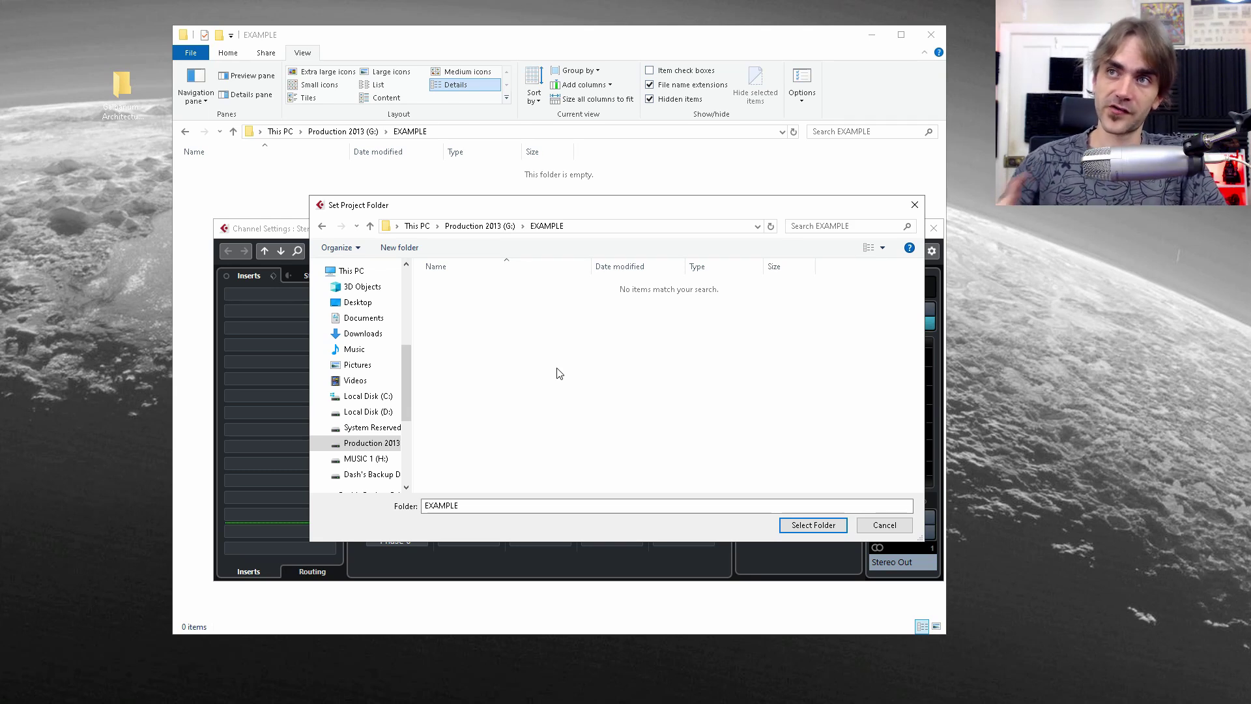
- Create a 'Project 1' folder inside EXAMPLE and select it as the project folder
right_click(559, 373)
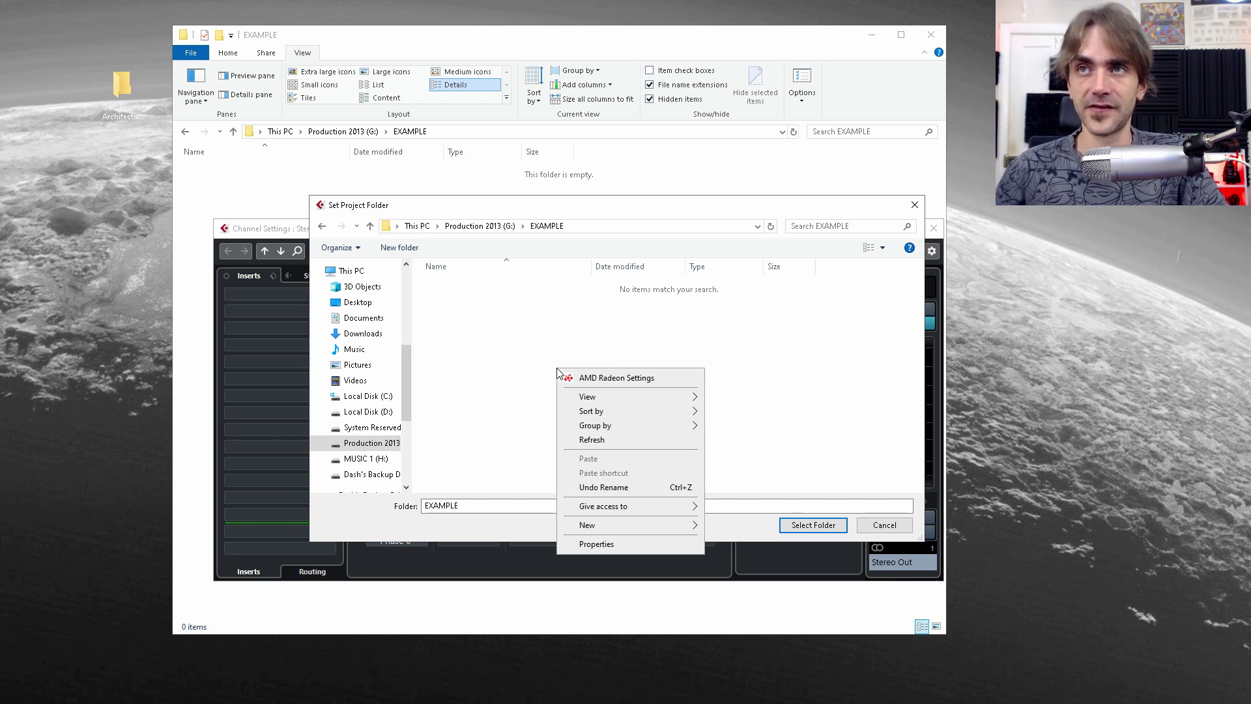
mouse_move(610, 526)
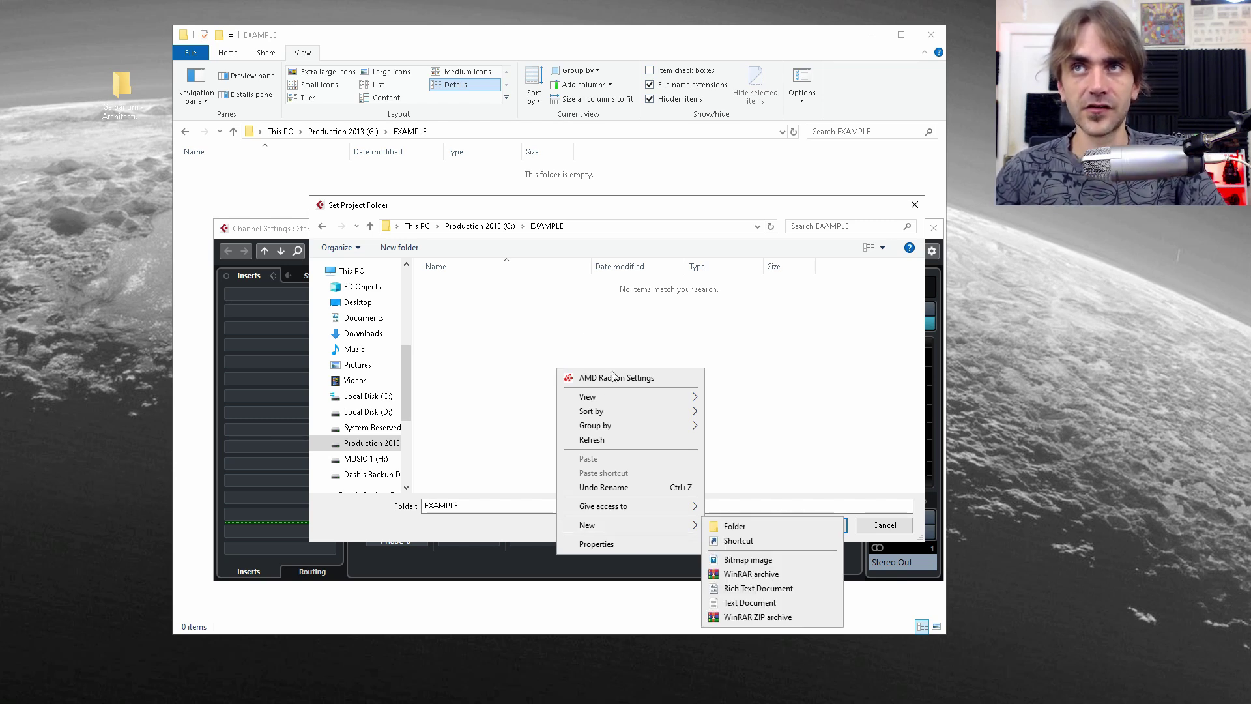
left_click(742, 525)
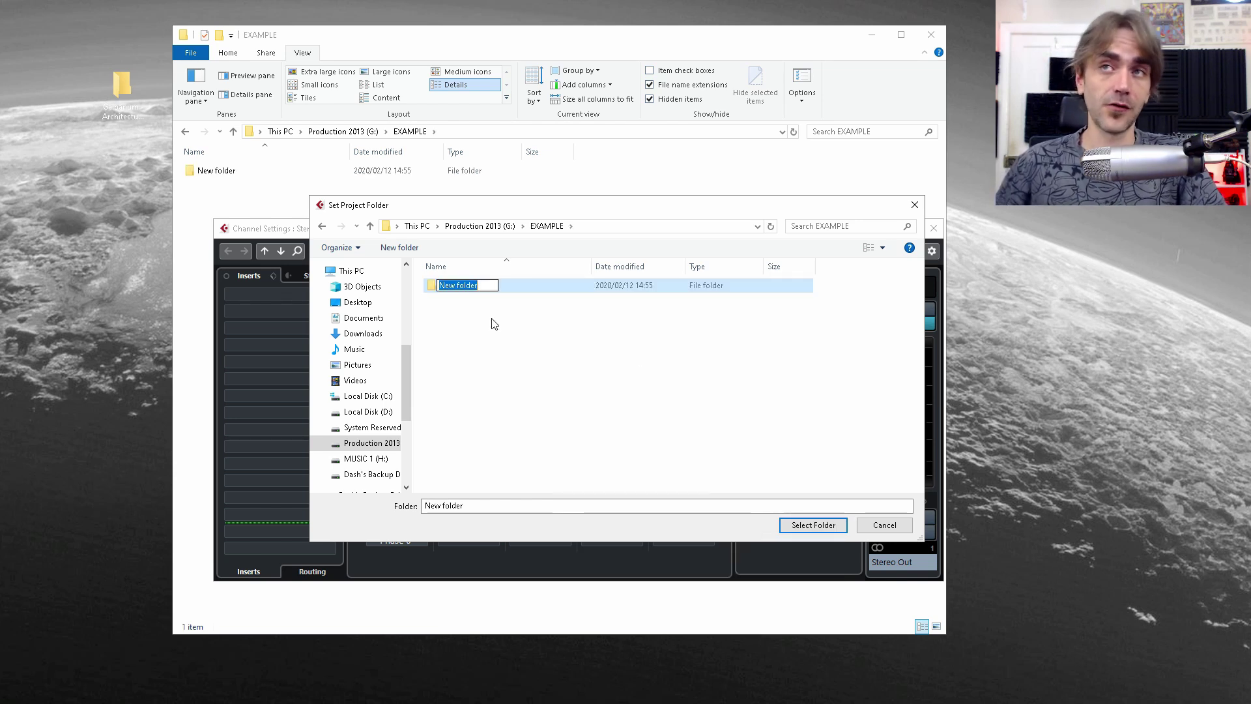
type("Project 1")
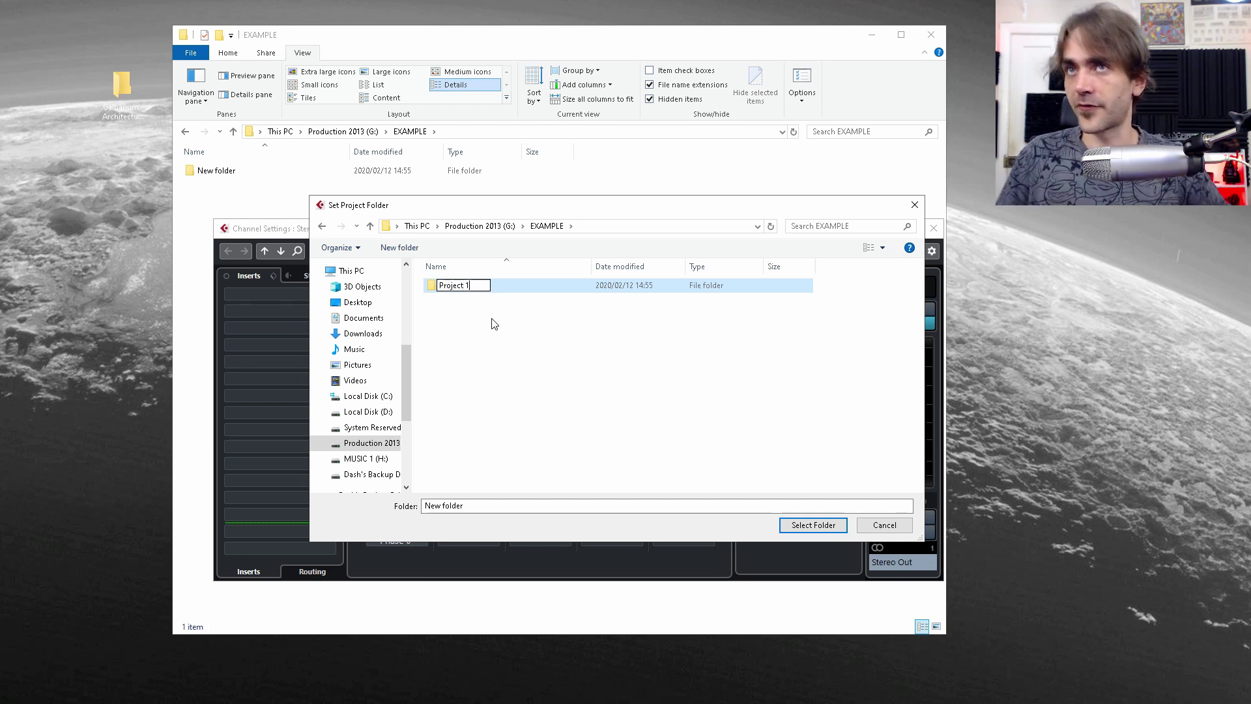
key("Return")
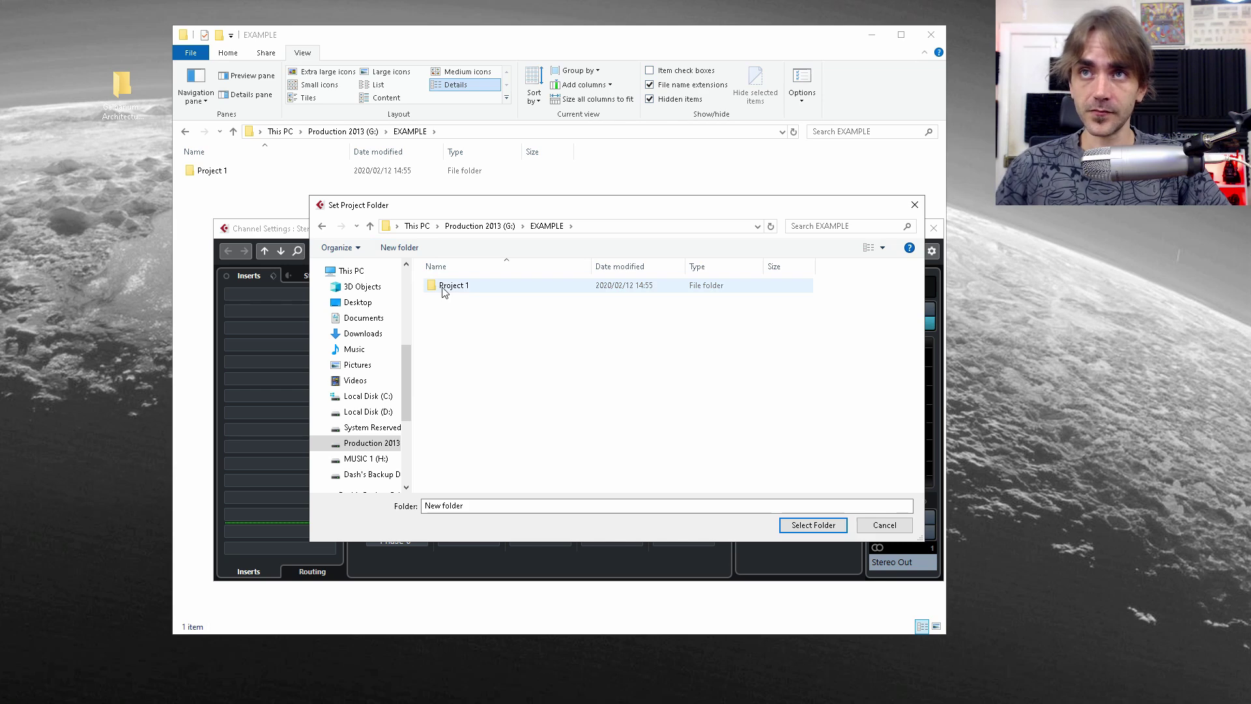
double_click(449, 286)
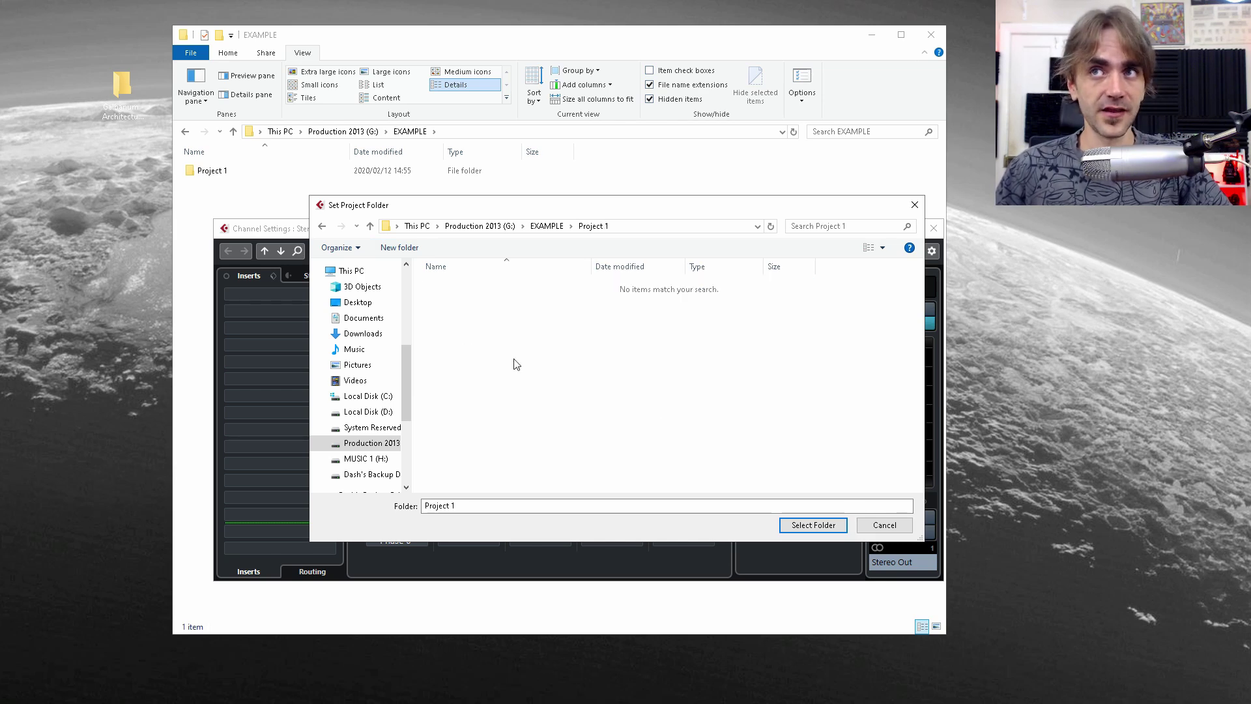
left_click(810, 531)
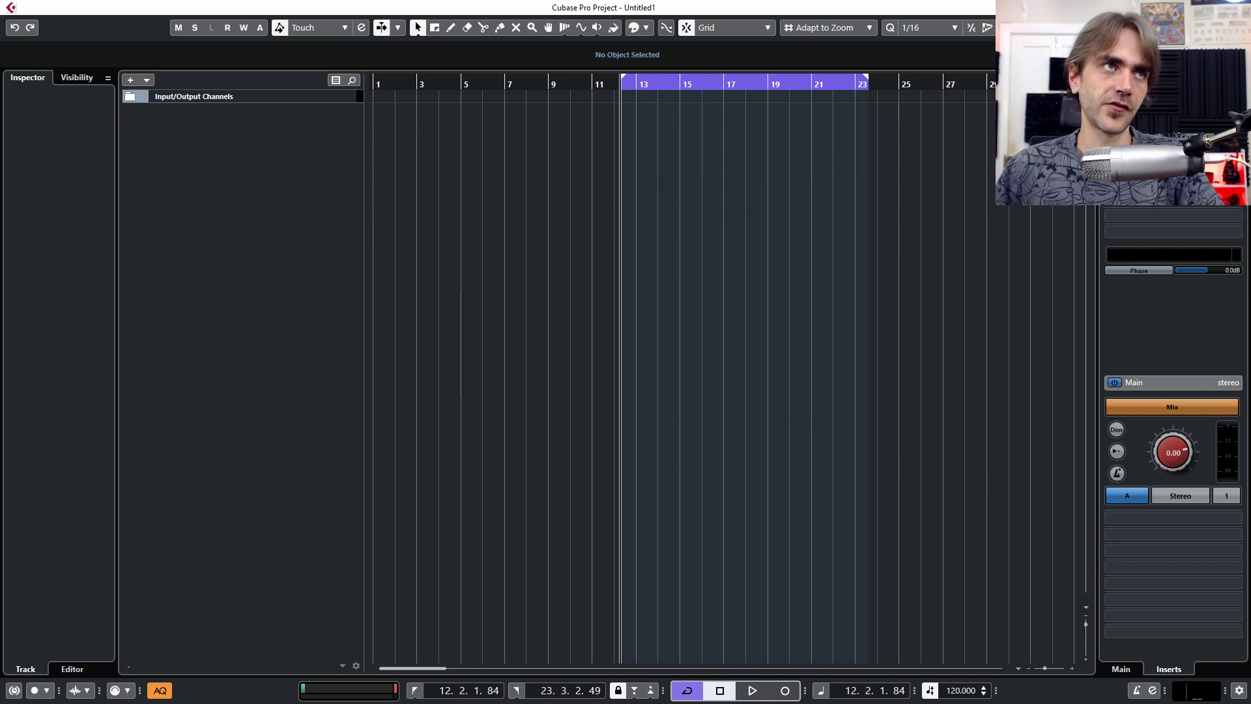
- Save the project as 'Project 1' in the EXAMPLE > Project 1 folder
key("ctrl+s")
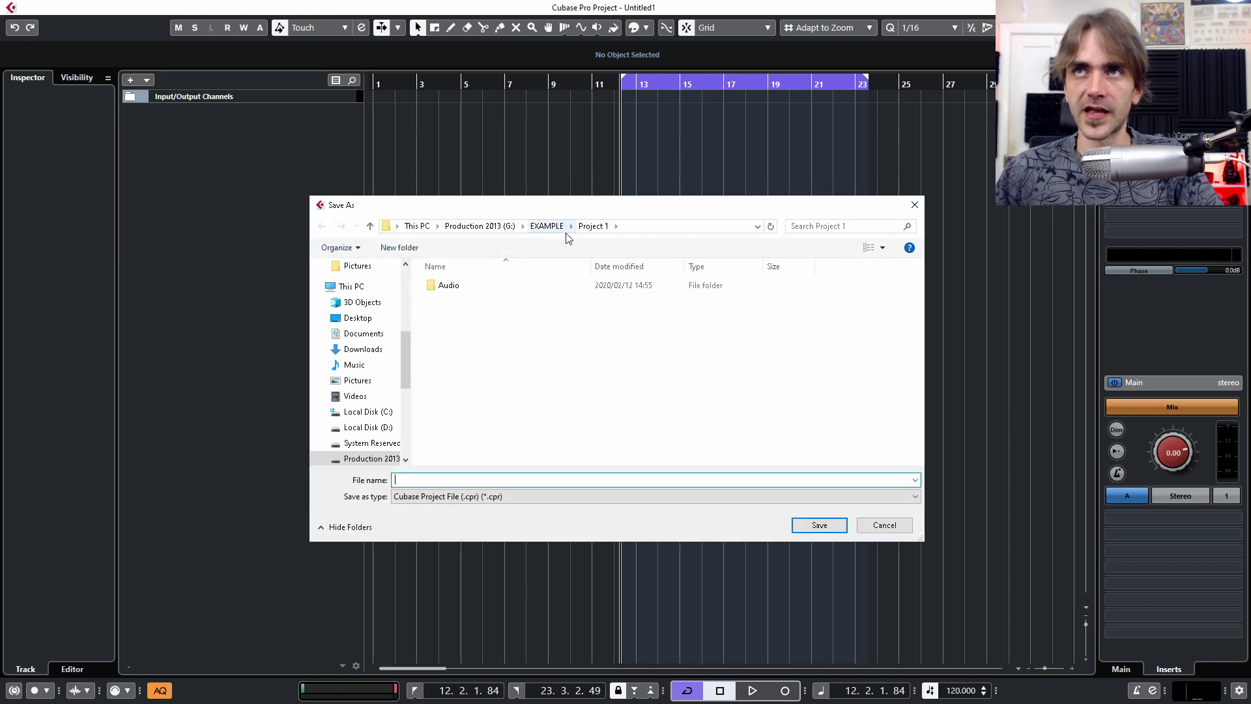
left_click(540, 228)
double_click(460, 287)
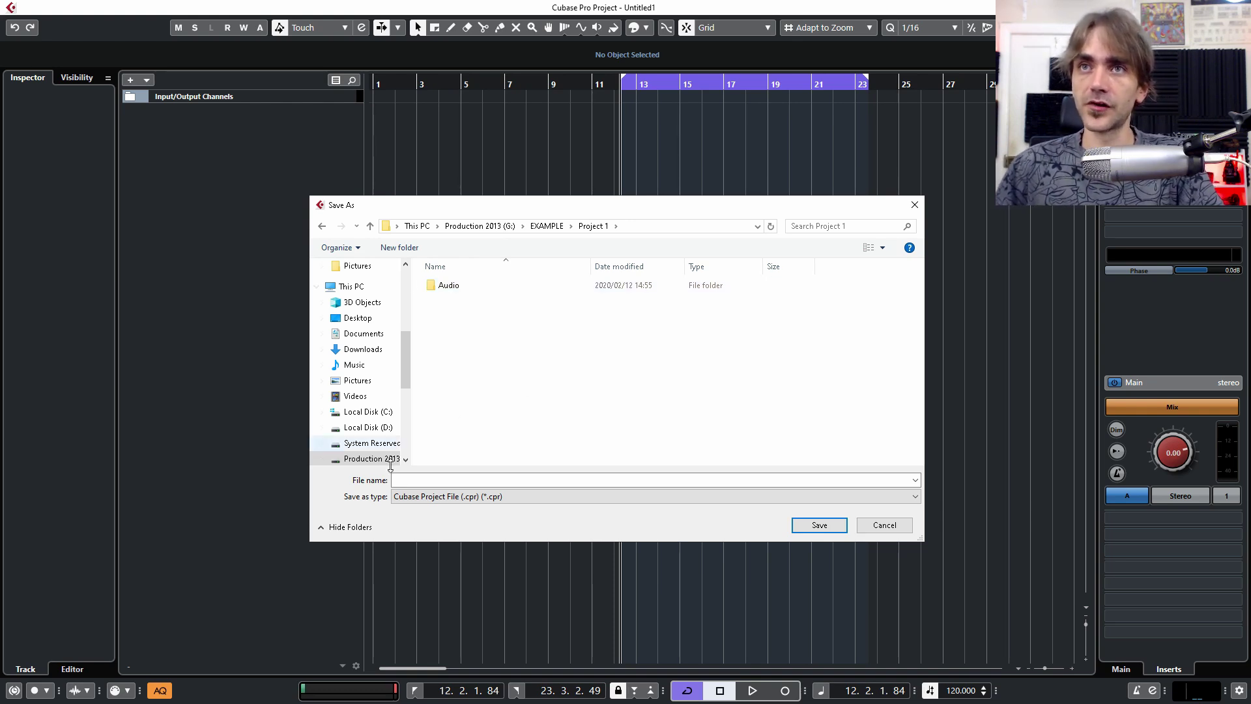
left_click(413, 480)
type("Project 1")
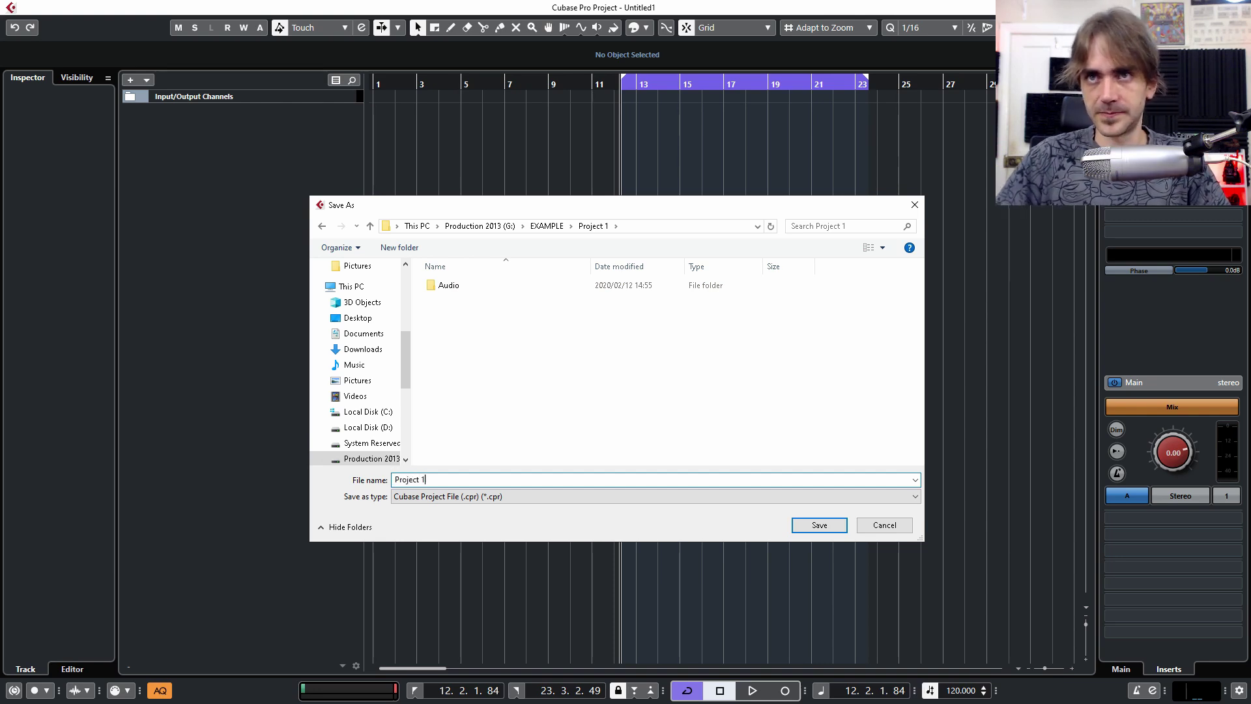
key("Return")
right_click(190, 146)
key("Escape")
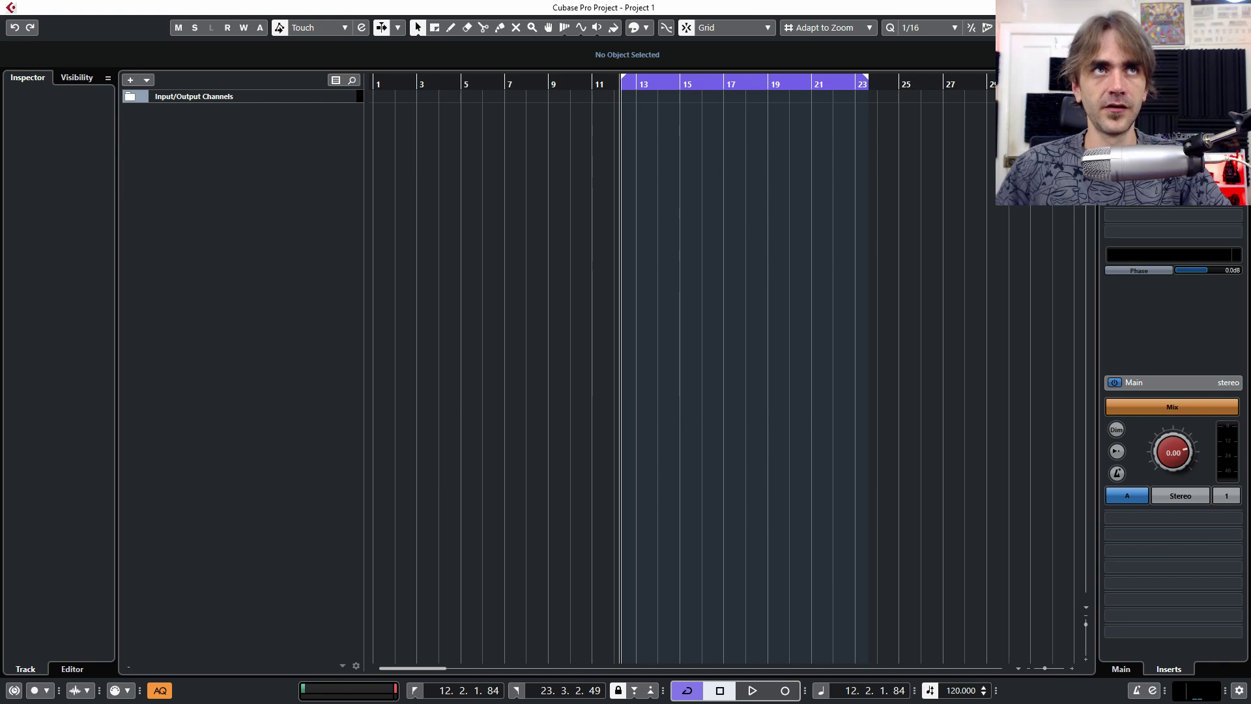
- Drag the Glitch Kick Full-on C 1 sample from MediaBay into the project near bar 12
key("F5")
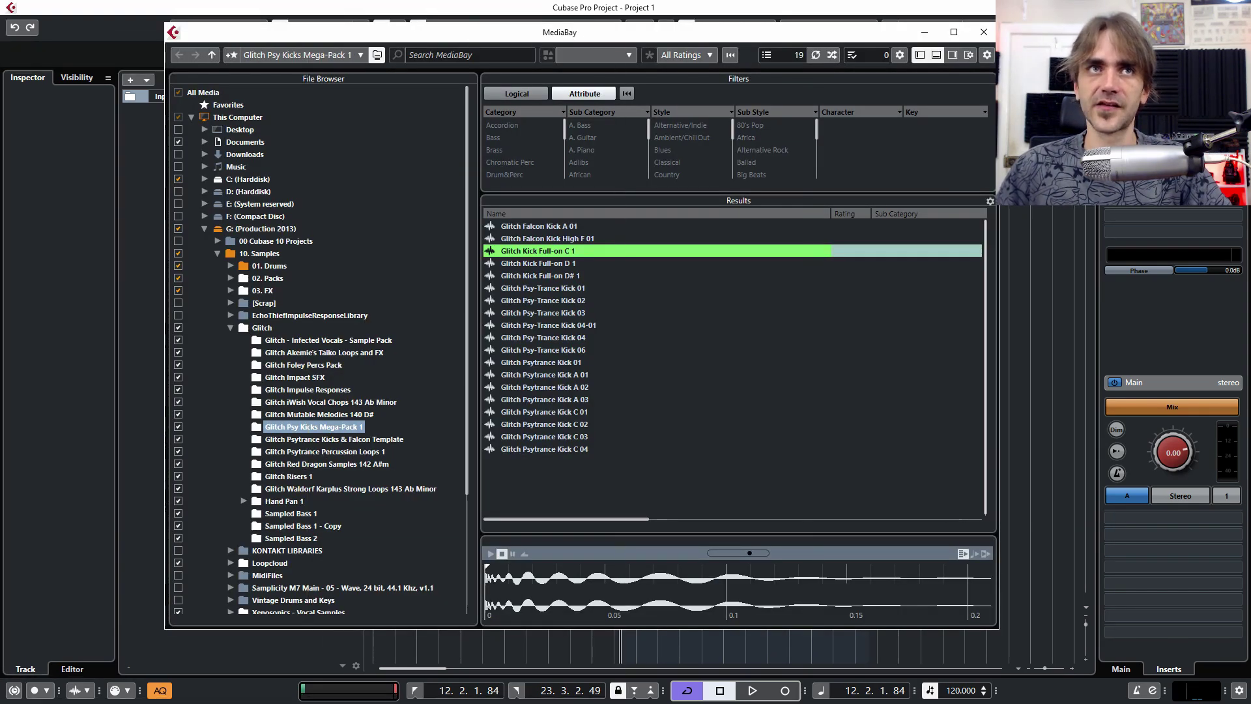
key("F5")
left_click_drag(642, 156, 620, 141)
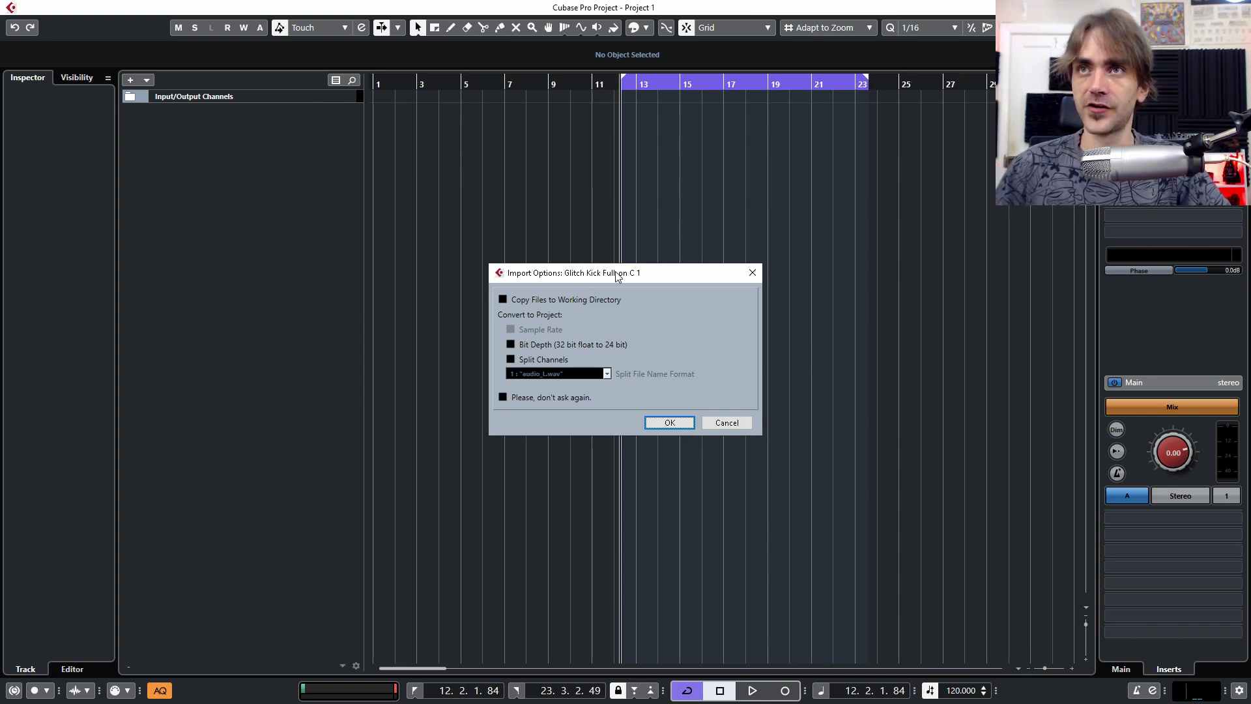
- Import the kick with Copy Files to Working Directory enabled, then zoom in on the event
left_click(543, 300)
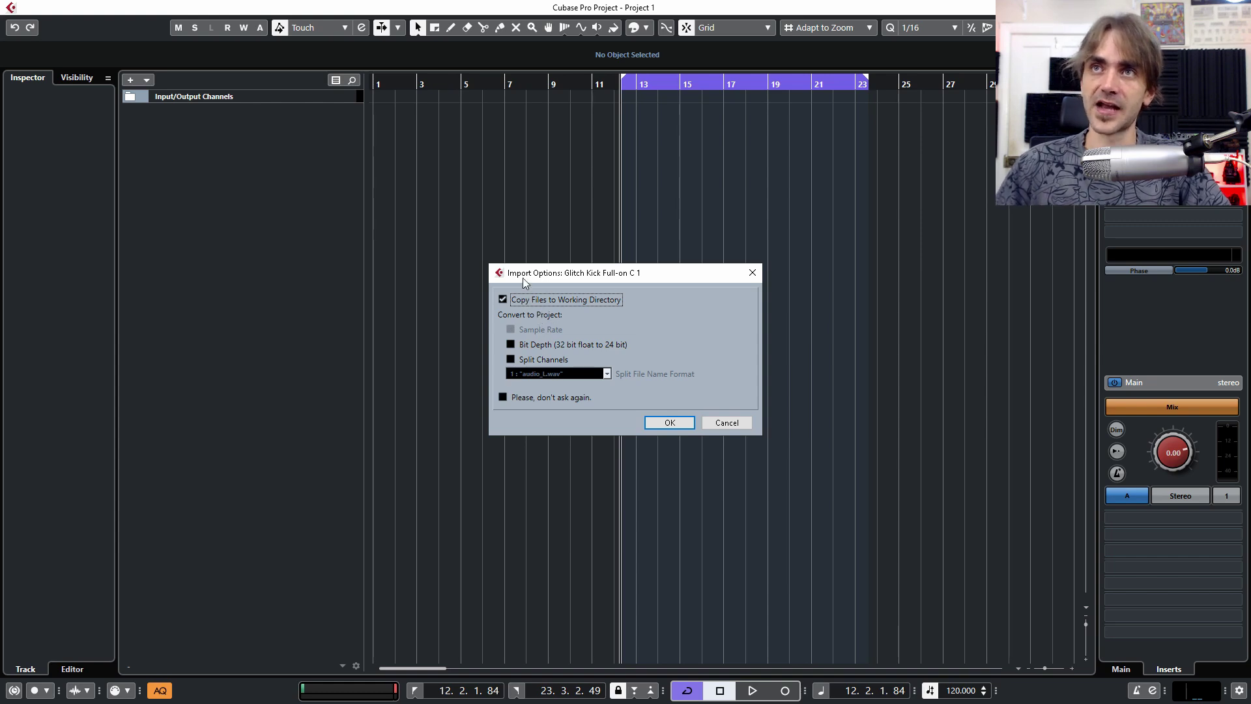
left_click(672, 423)
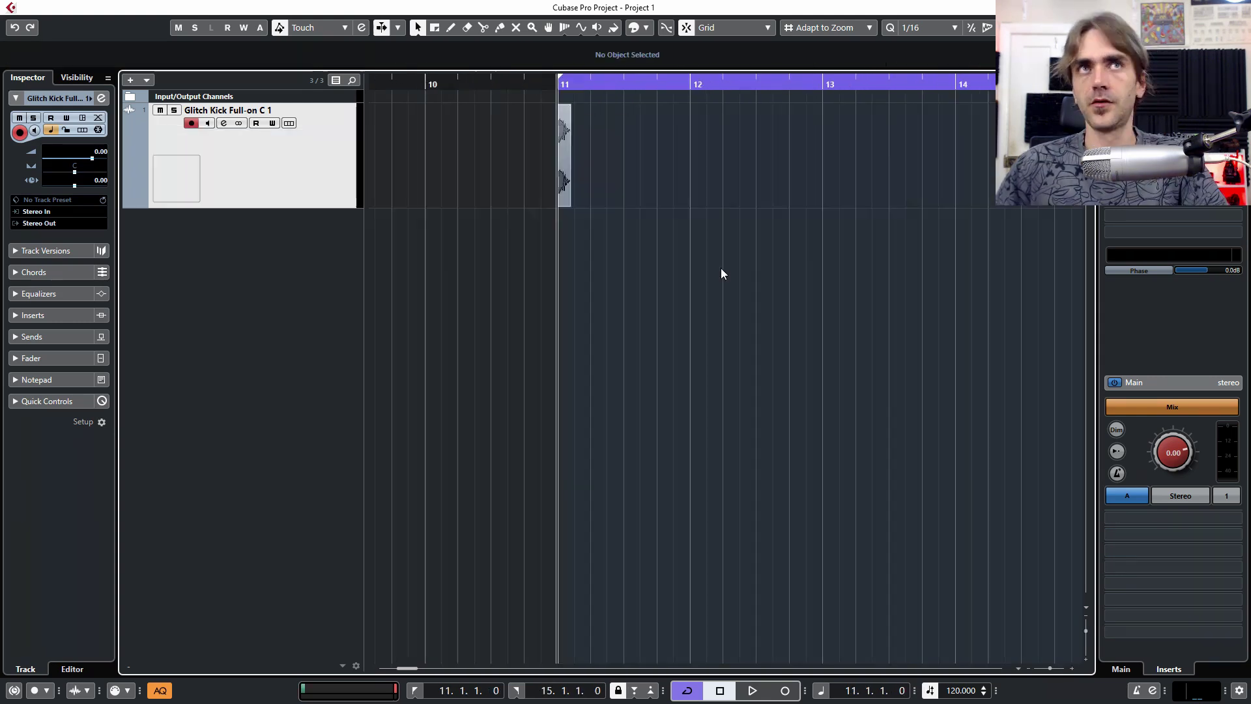
scroll(716, 280, "up", 1)
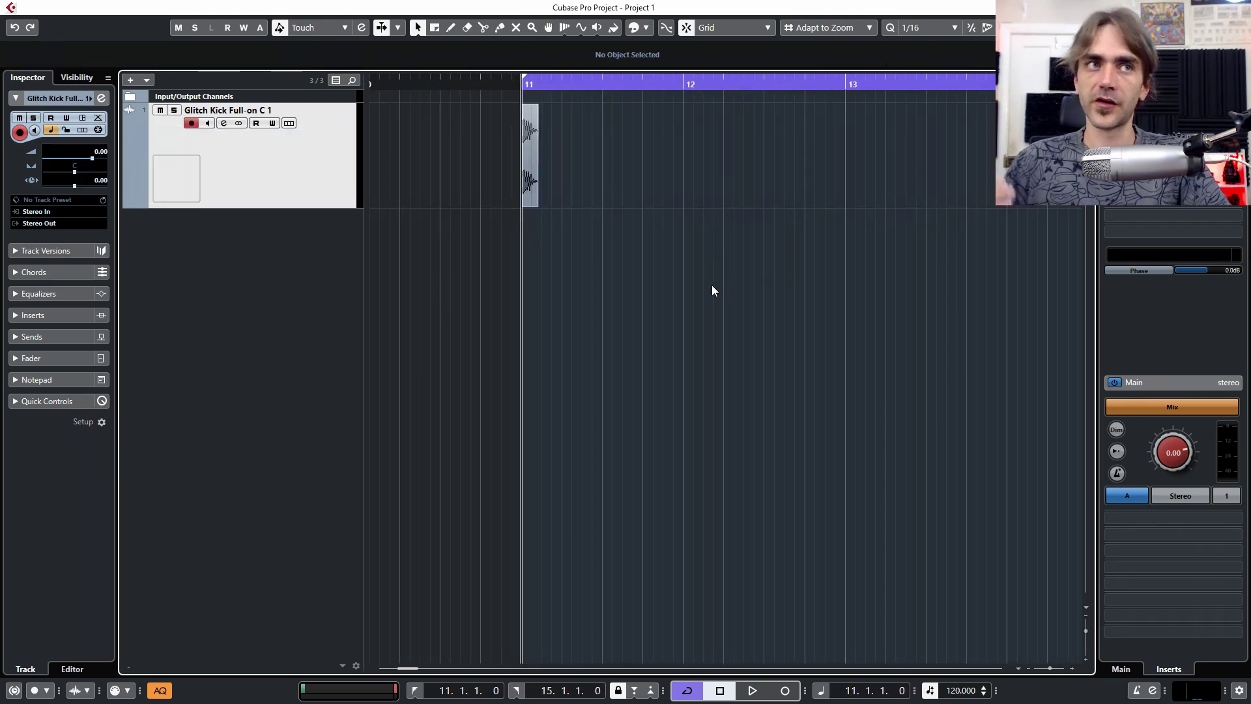
- In Explorer, check Project 1 > Audio for the copied Glitch Kick Full-on C 1_01.wav
key("alt+Tab")
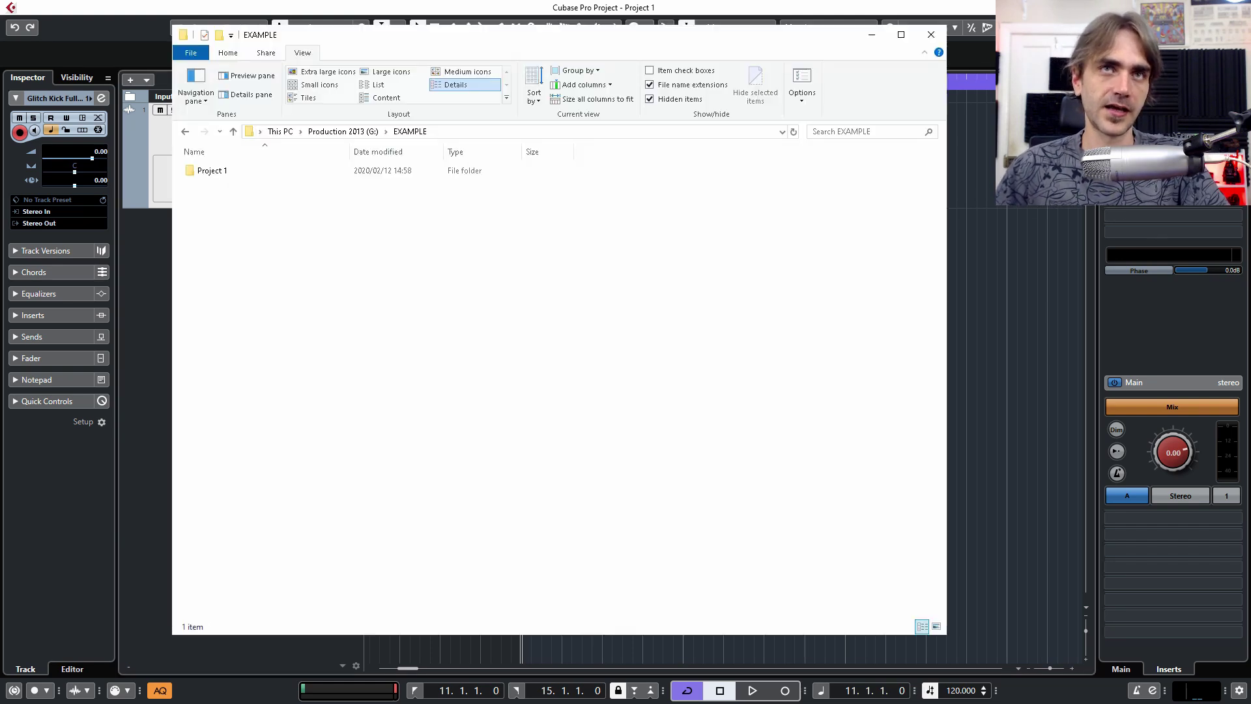
double_click(249, 175)
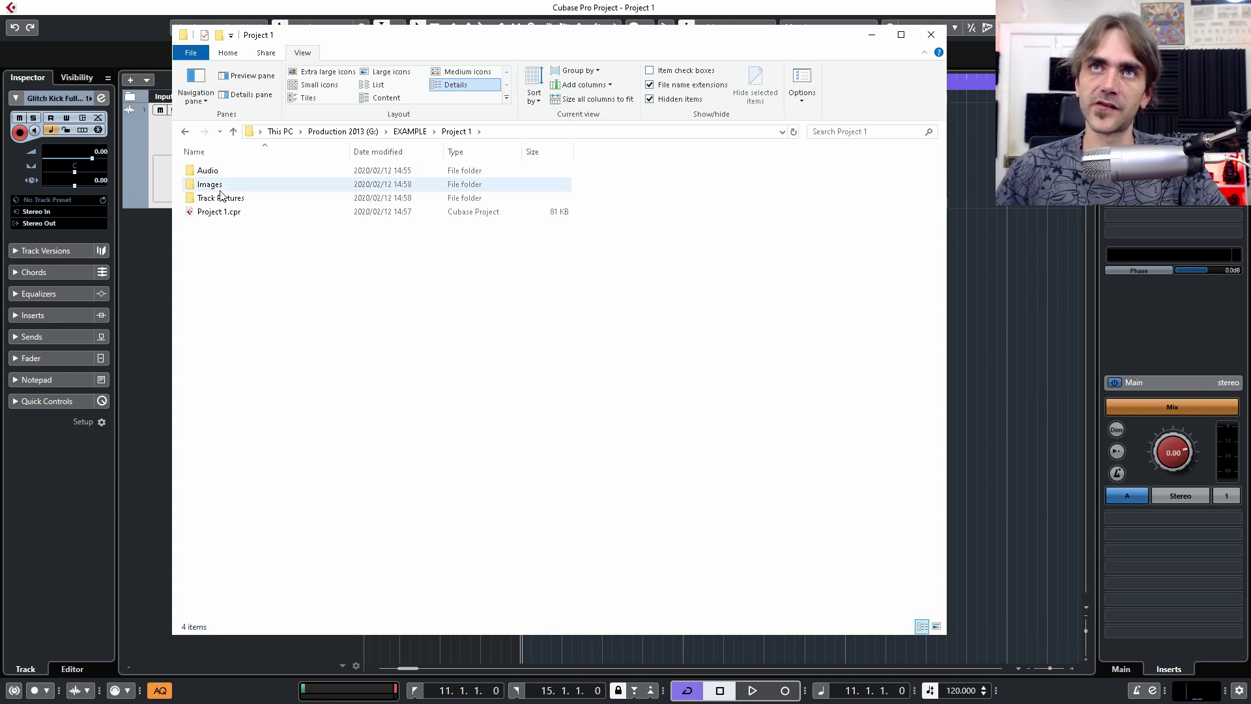
left_click(224, 173)
double_click(225, 175)
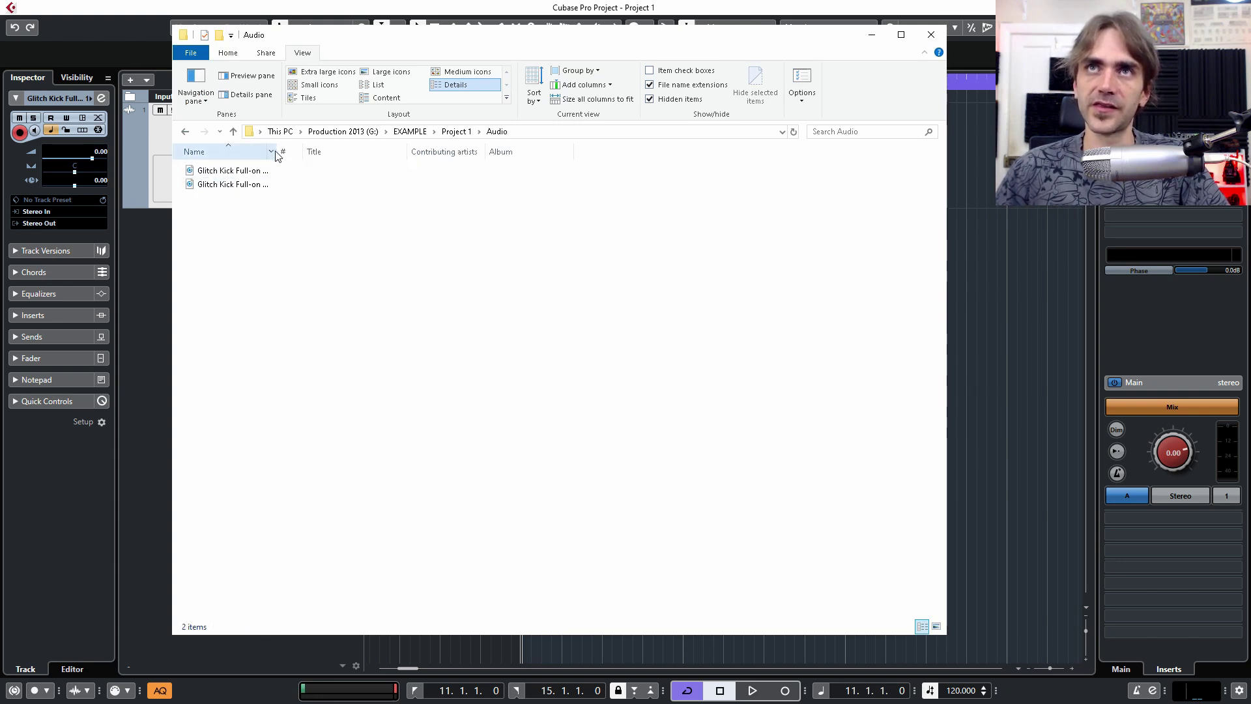
left_click_drag(272, 151, 457, 151)
left_click(291, 186)
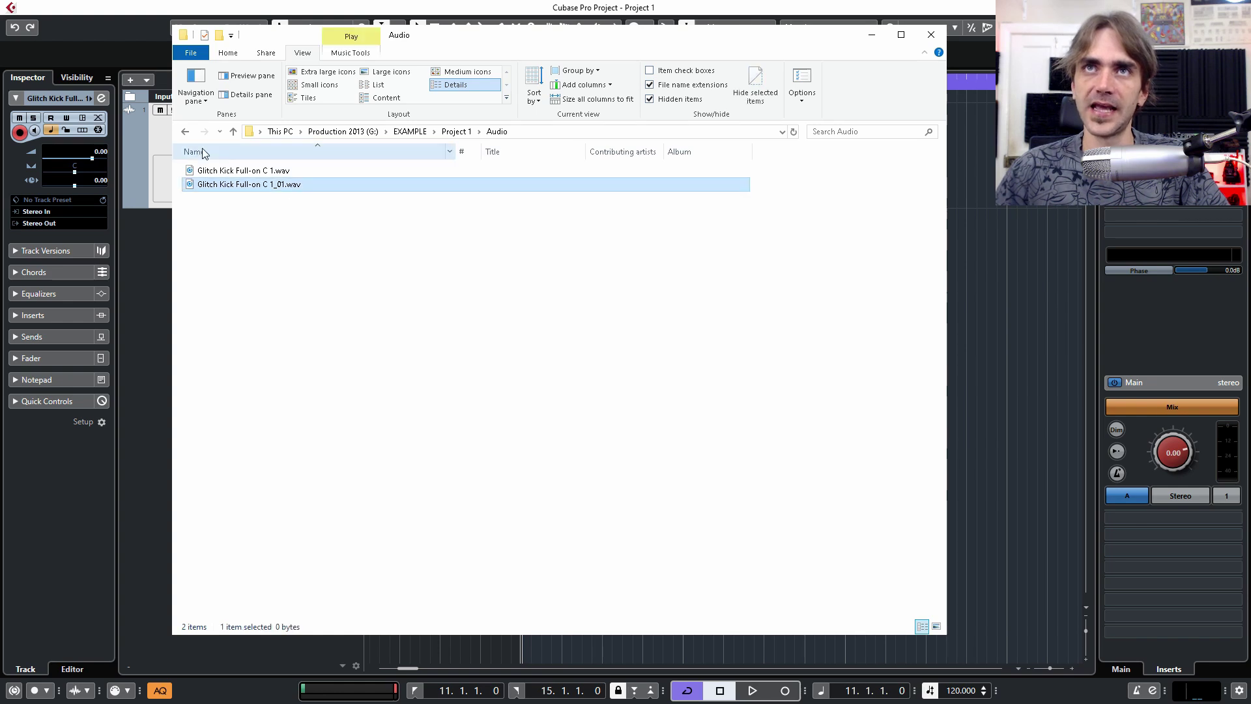
key("BackSpace")
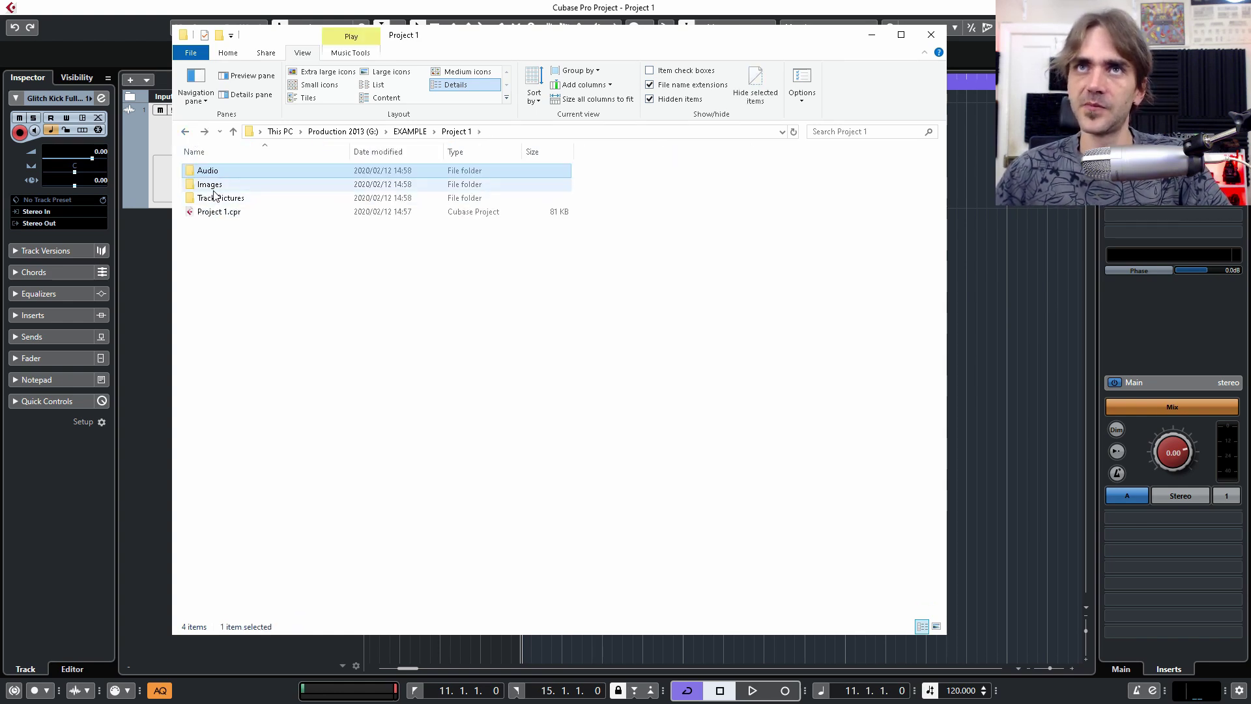
- Inspect the Images and Track Pictures folders, return to EXAMPLE, and move the window right
double_click(210, 185)
left_click(186, 132)
double_click(212, 198)
left_click(185, 131)
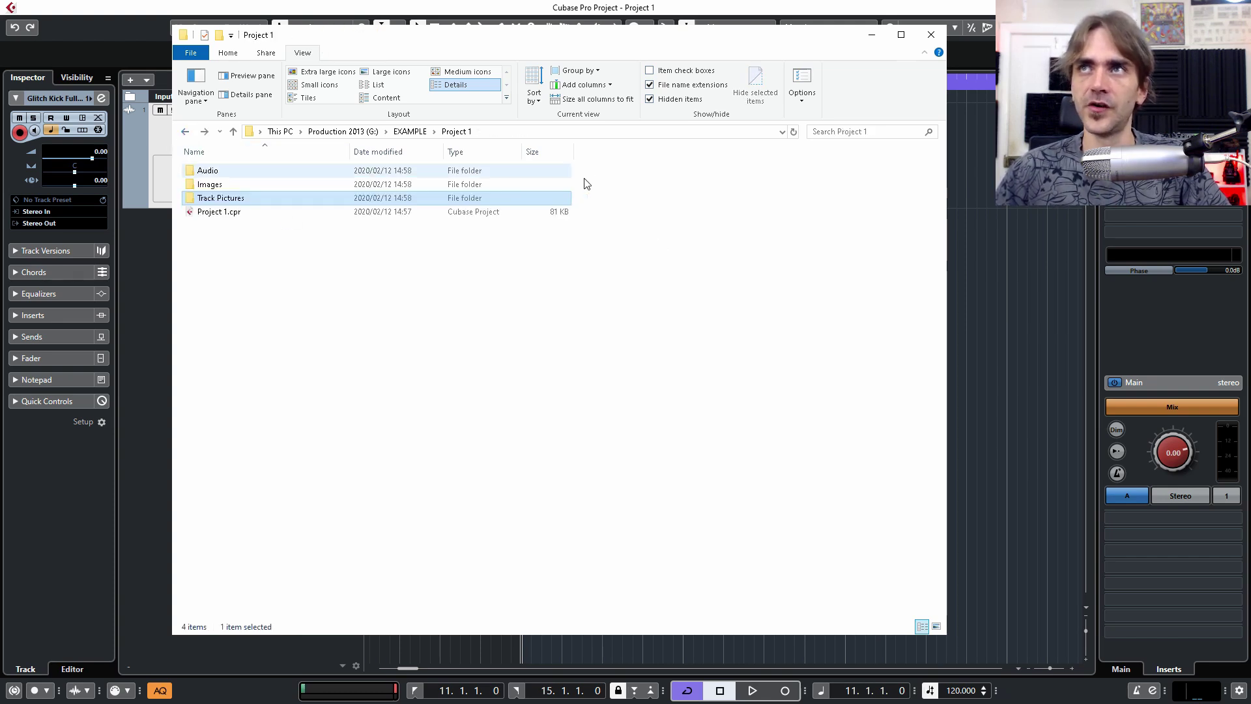
left_click(186, 132)
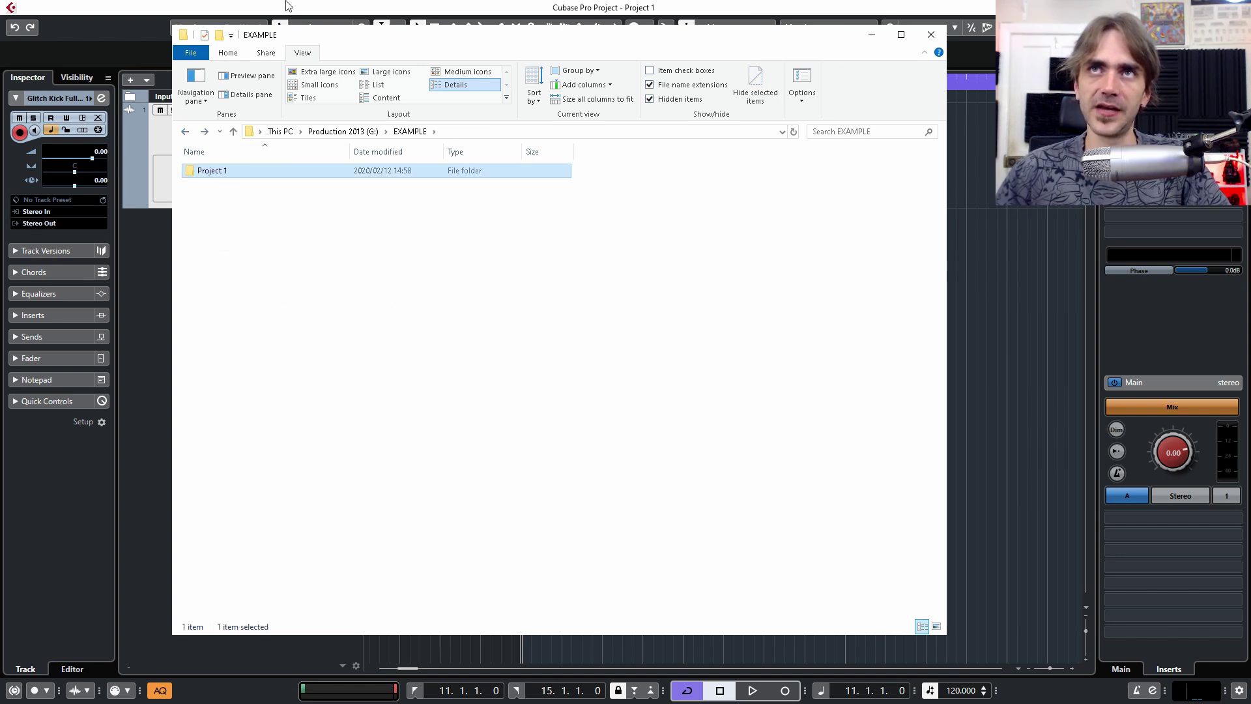
left_click_drag(285, 36, 692, 87)
left_click_drag(628, 225, 719, 279)
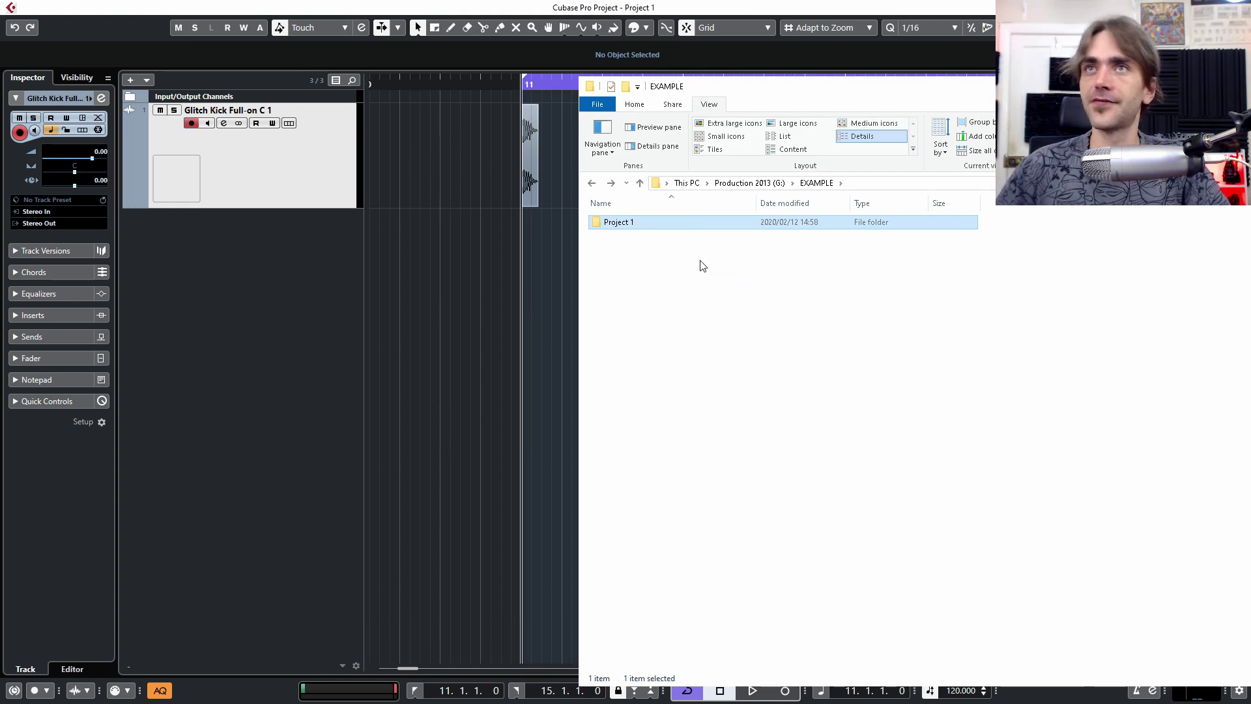
left_click(470, 283)
left_click_drag(641, 260, 537, 197)
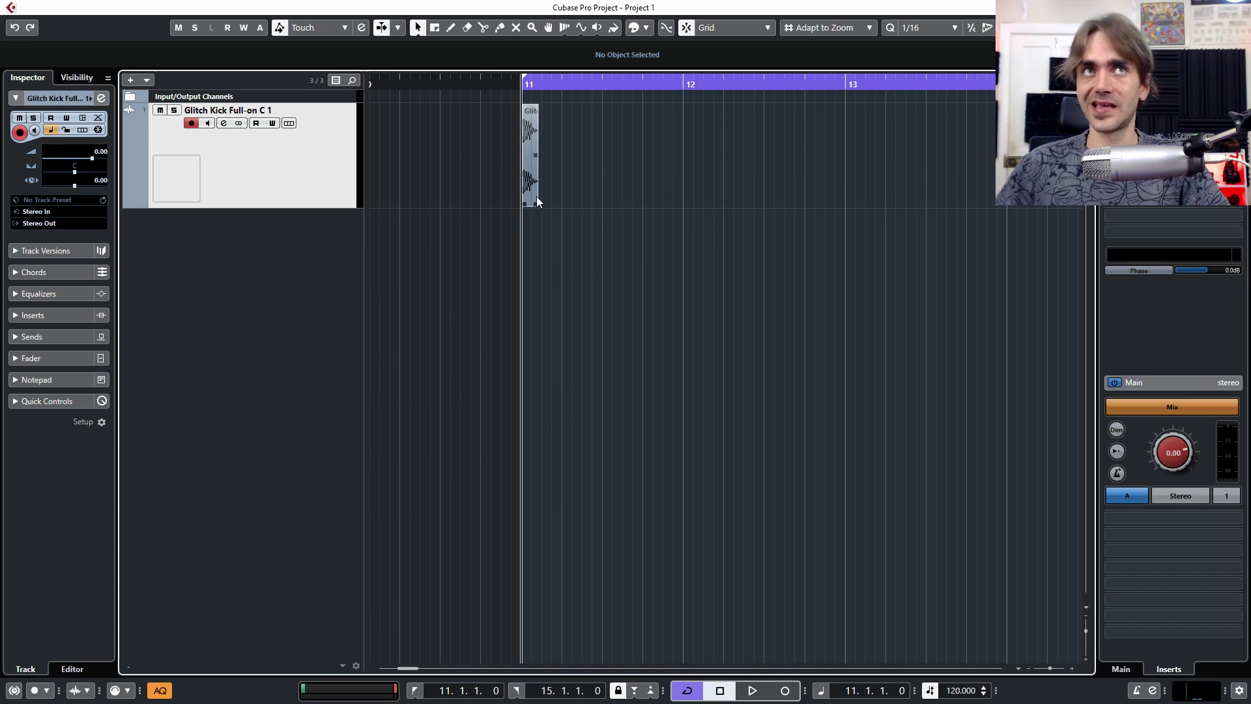
scroll(576, 211, "down", 4)
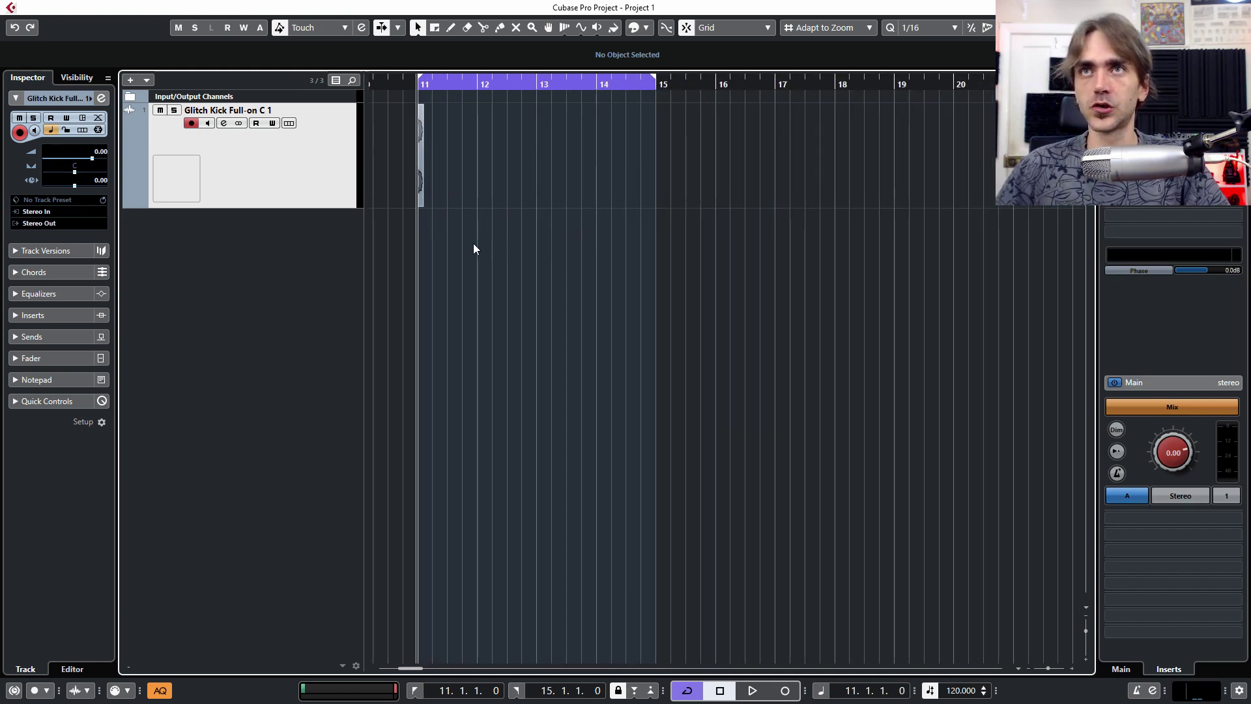
scroll(560, 244, "up", 2)
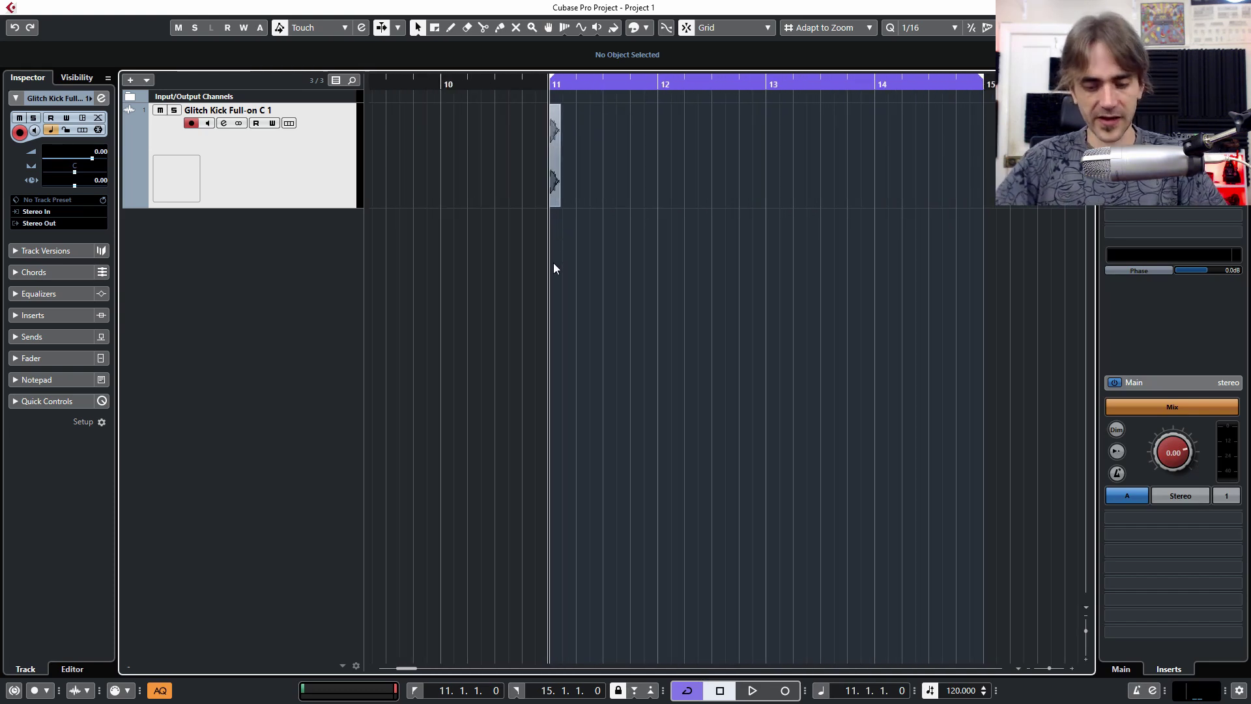
key("ctrl+p")
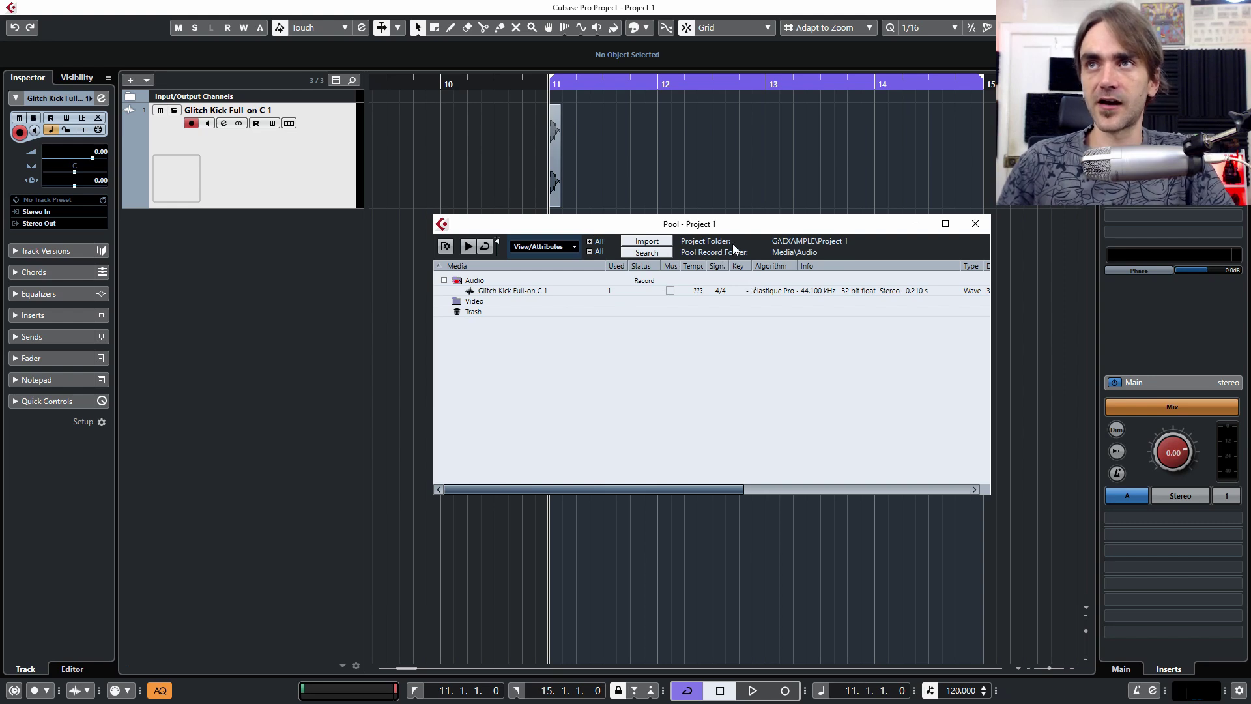
left_click_drag(733, 236, 666, 287)
left_click(548, 163)
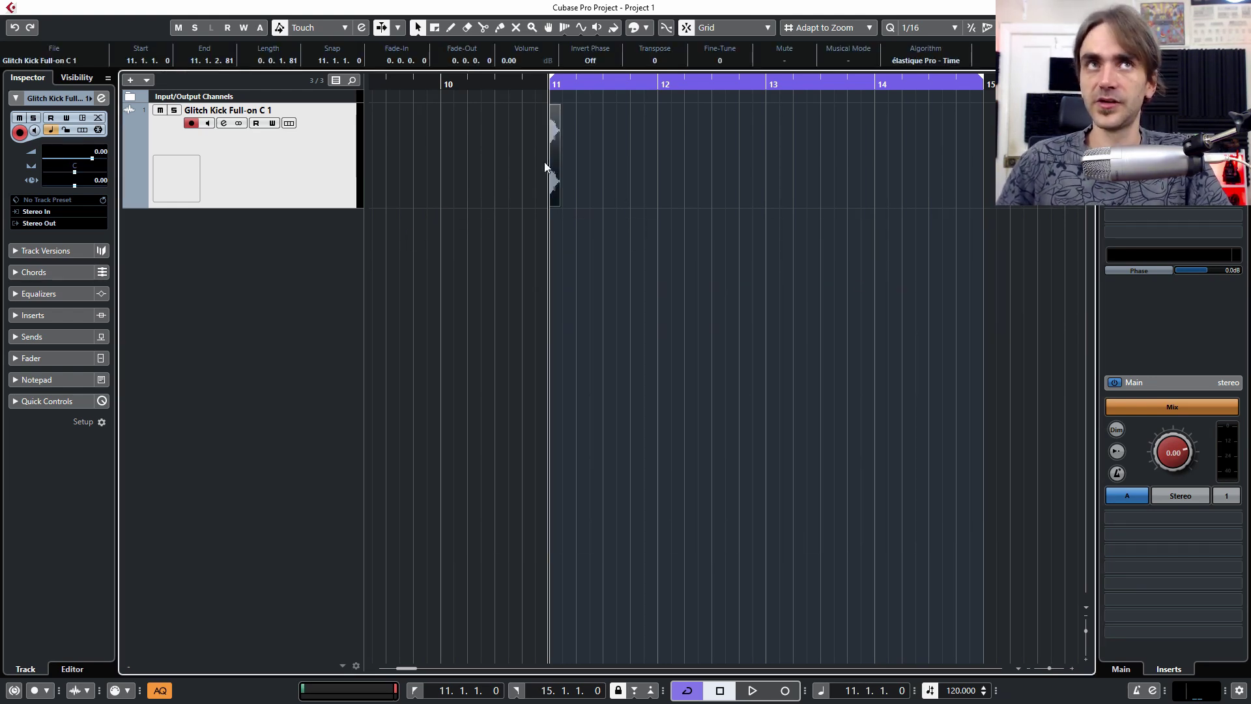
- Replace the bar-11 Glitch Kick event with a Glitch Psytrance kick sample, re-importing until placed correctly
key("Delete")
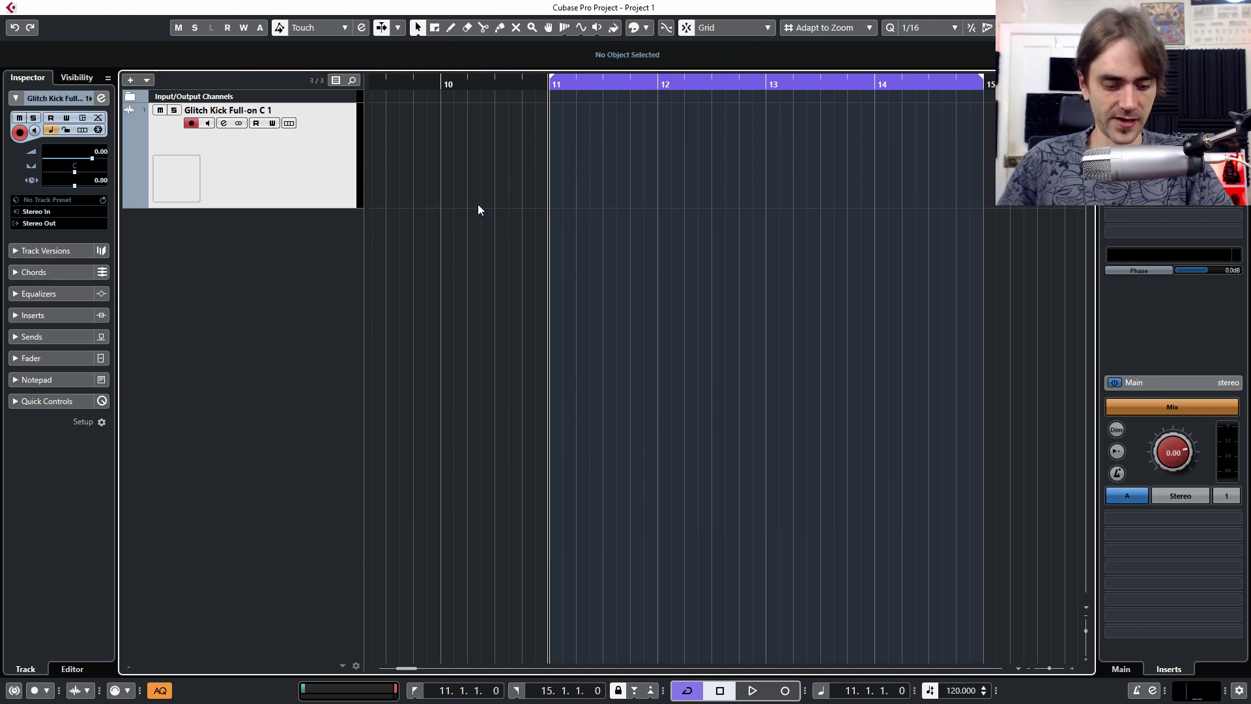
left_click_drag(3, 216, 550, 151)
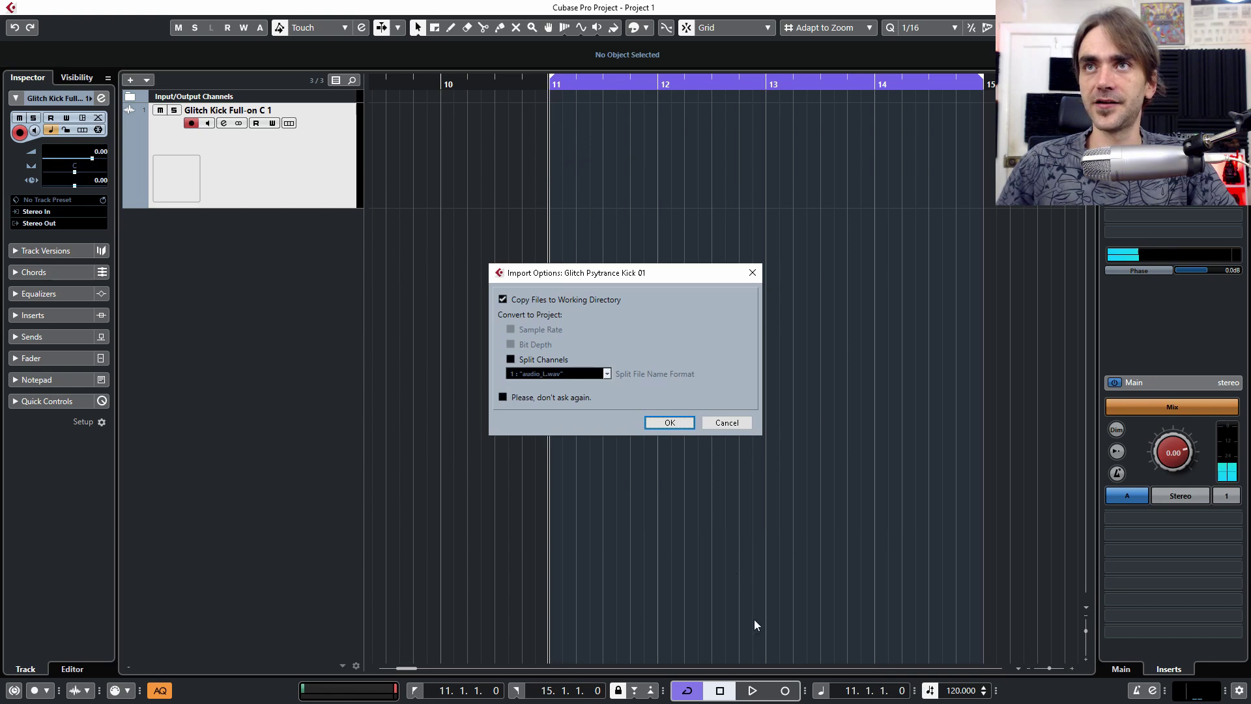
left_click(669, 422)
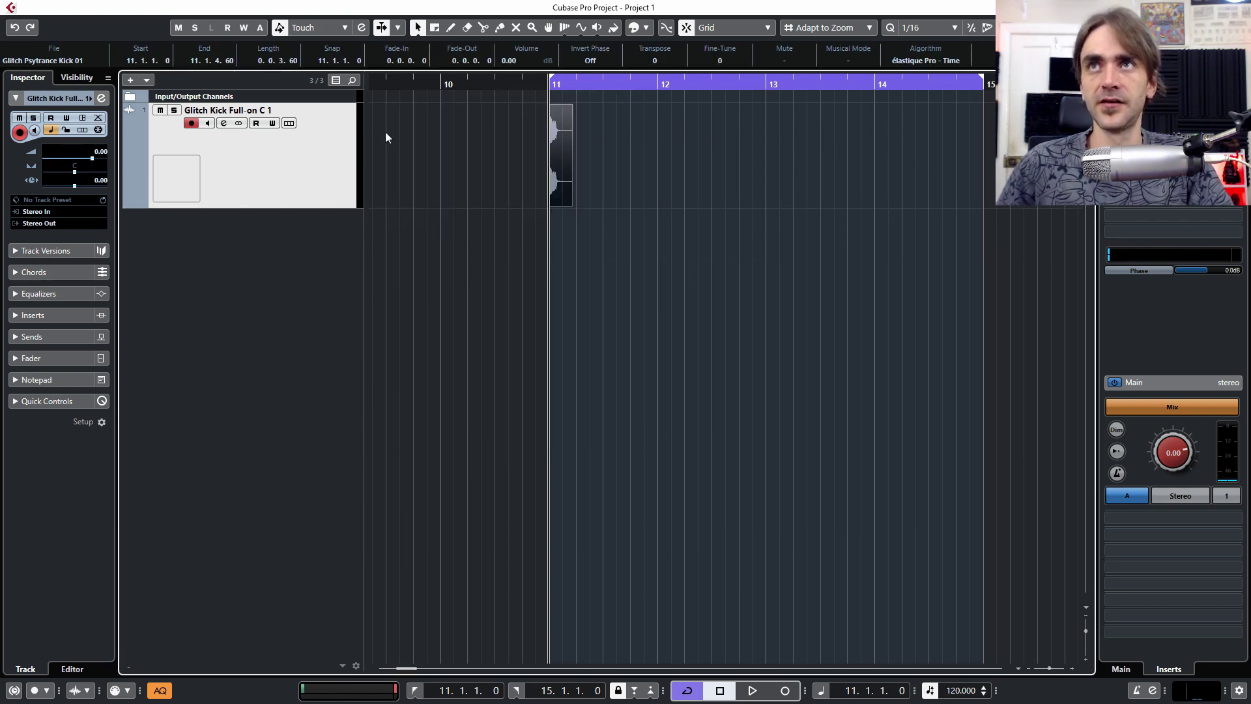
key("ctrl+z")
left_click_drag(3, 215, 545, 163)
left_click(663, 423)
left_click_drag(699, 370, 522, 162)
key("Delete")
left_click_drag(4, 215, 549, 180)
left_click(663, 422)
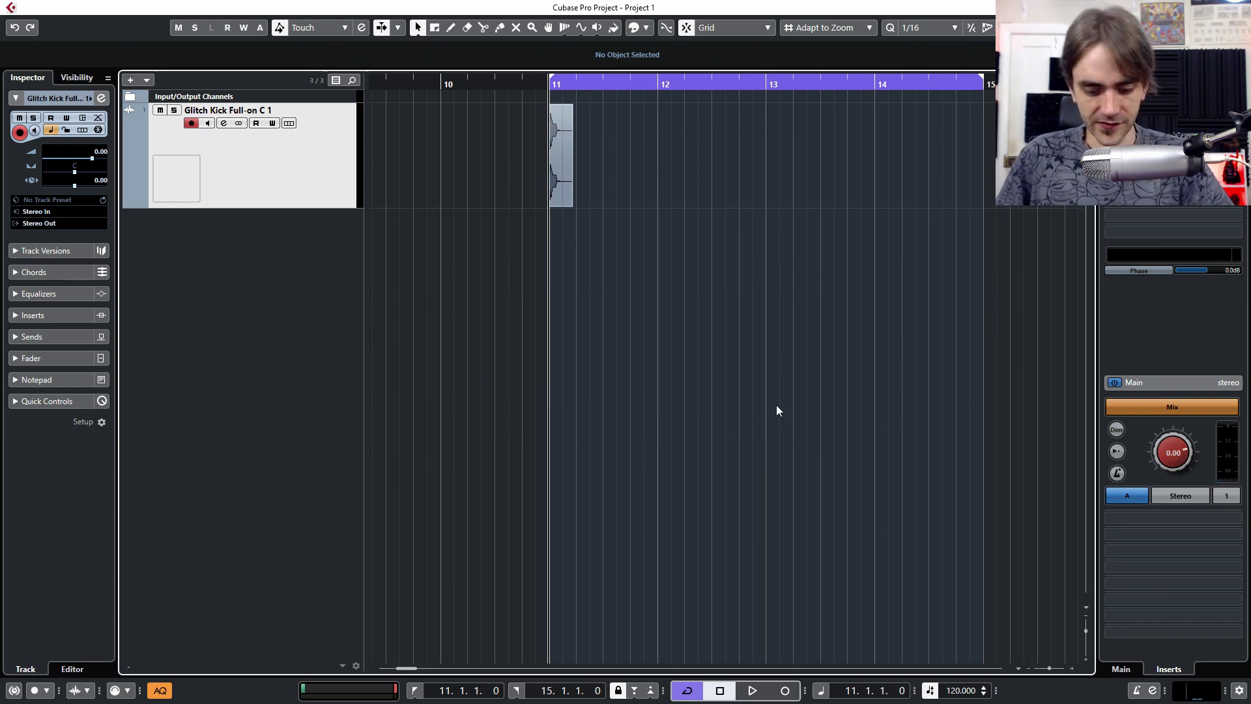
key("ctrl+p")
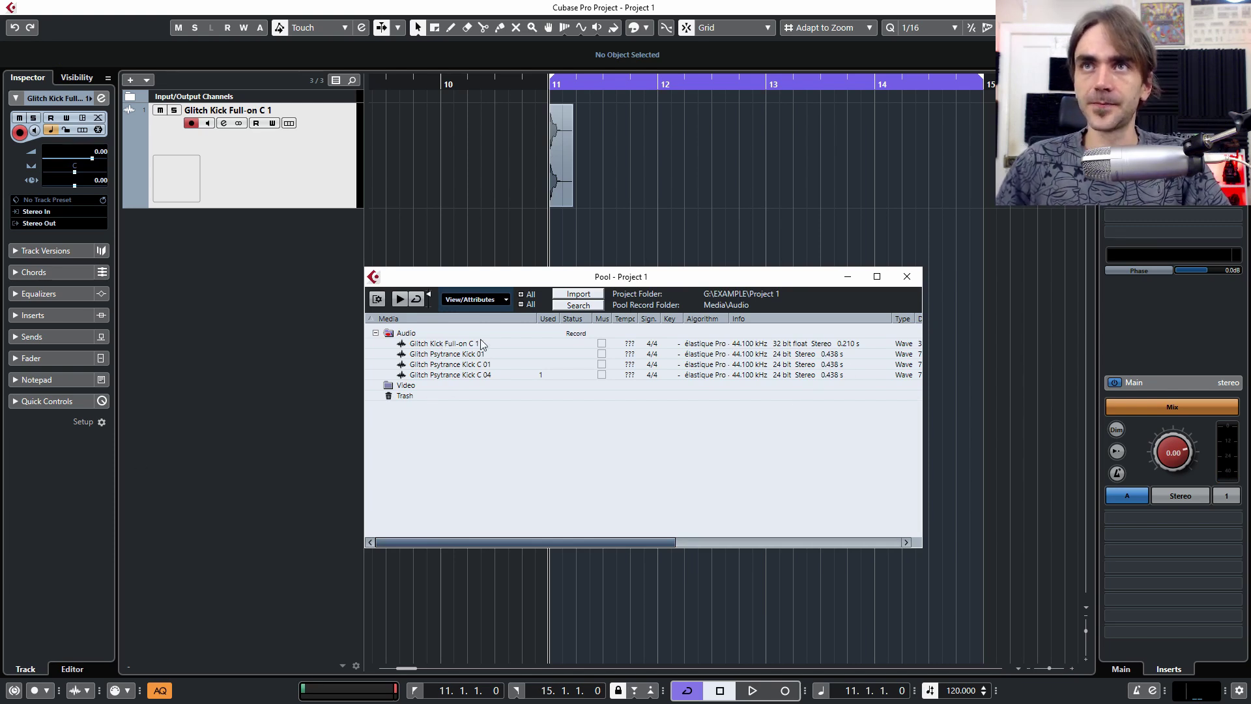
left_click(448, 344)
left_click(442, 375, "shift")
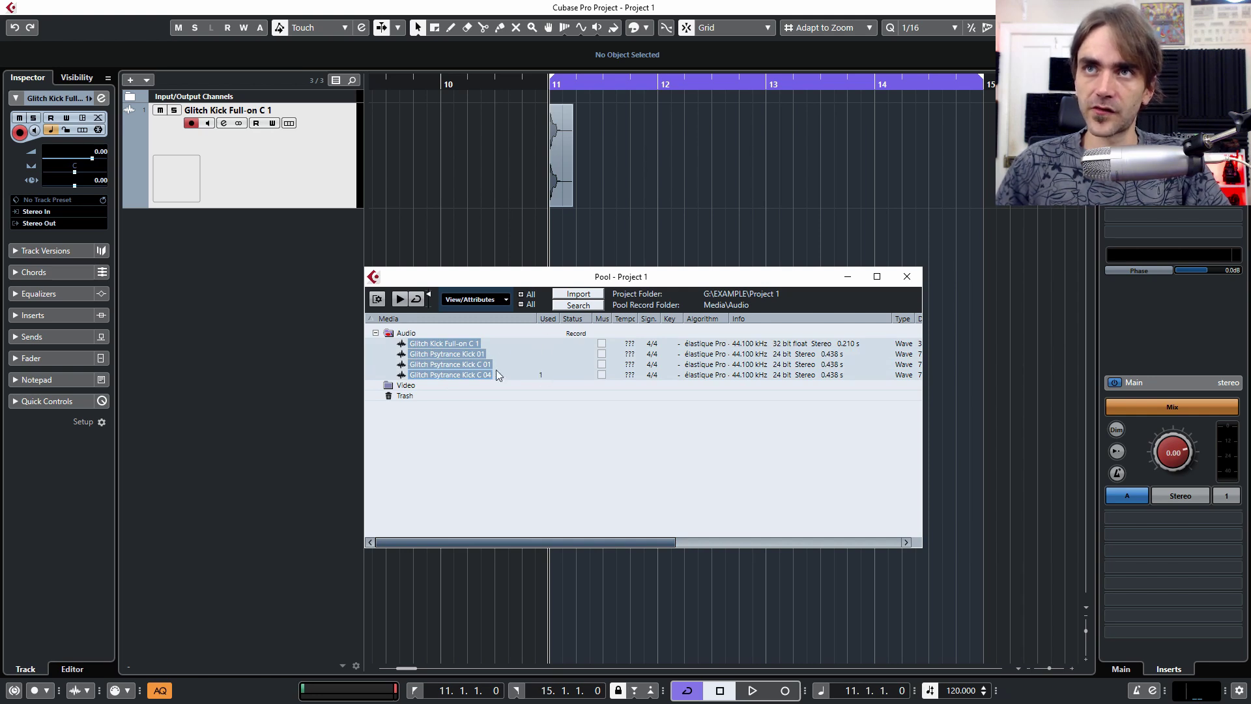
left_click(474, 375)
left_click(472, 366)
left_click(470, 346, "shift")
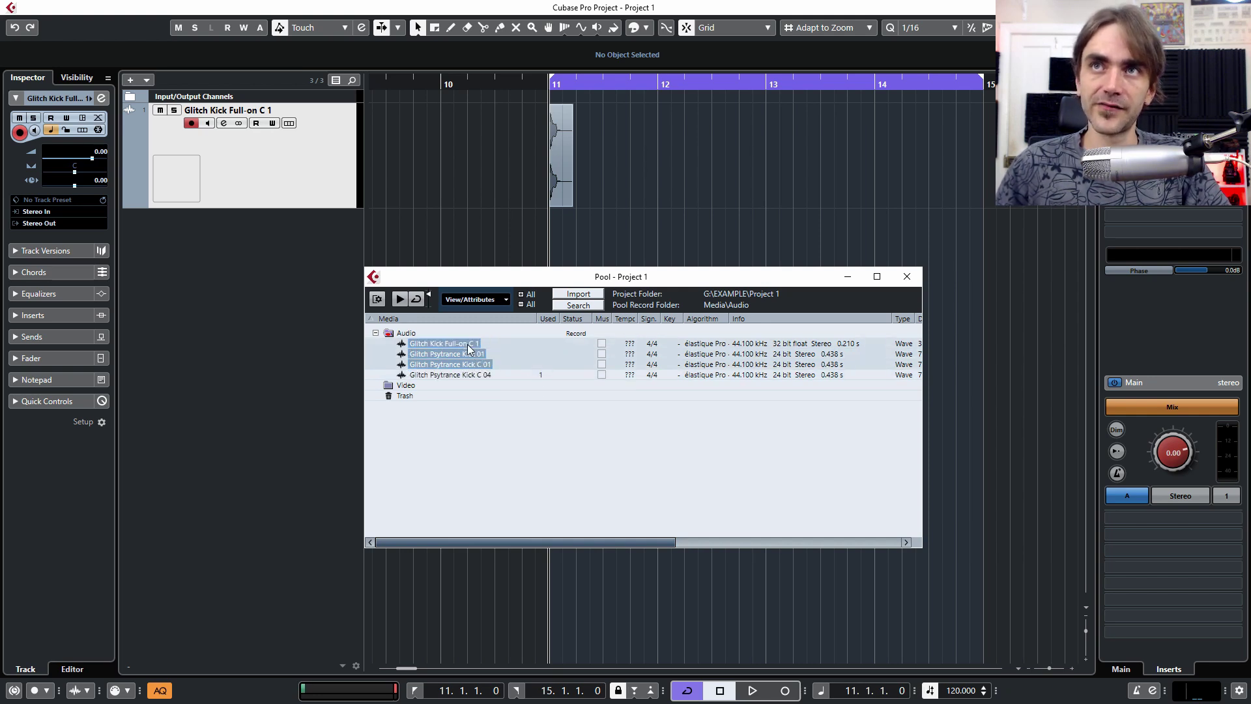
key("ctrl+p")
key("space")
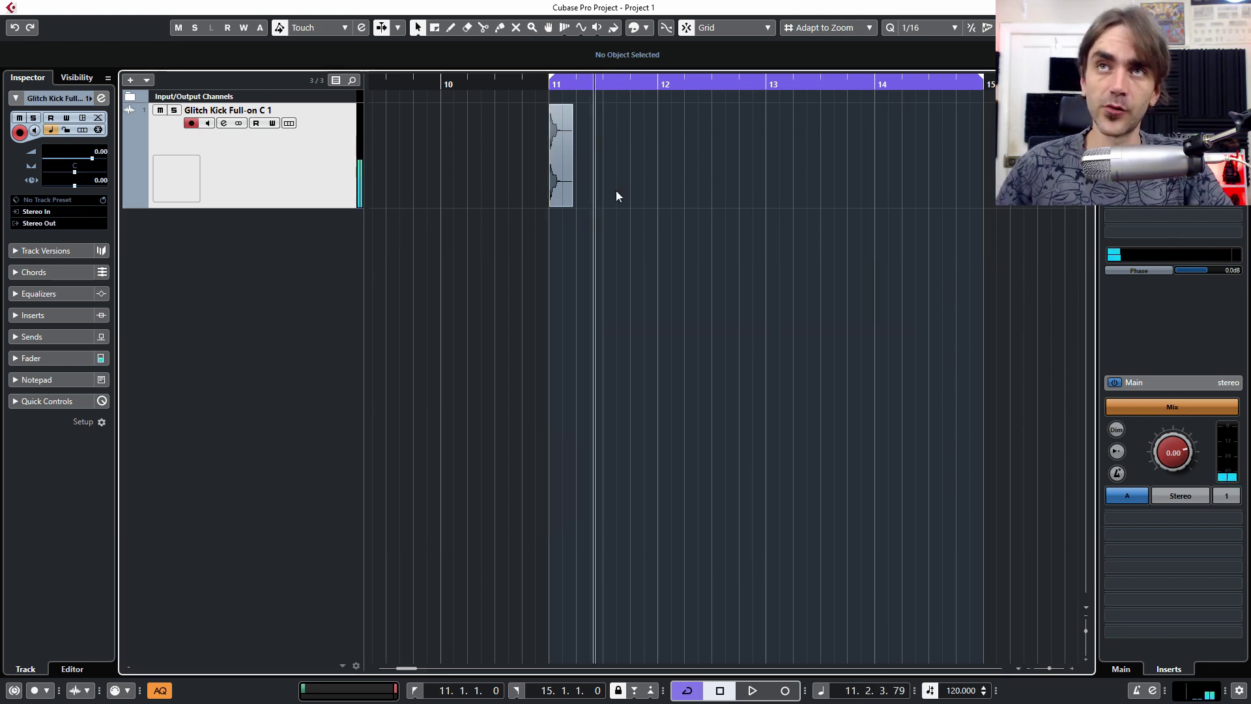
key("ctrl+p")
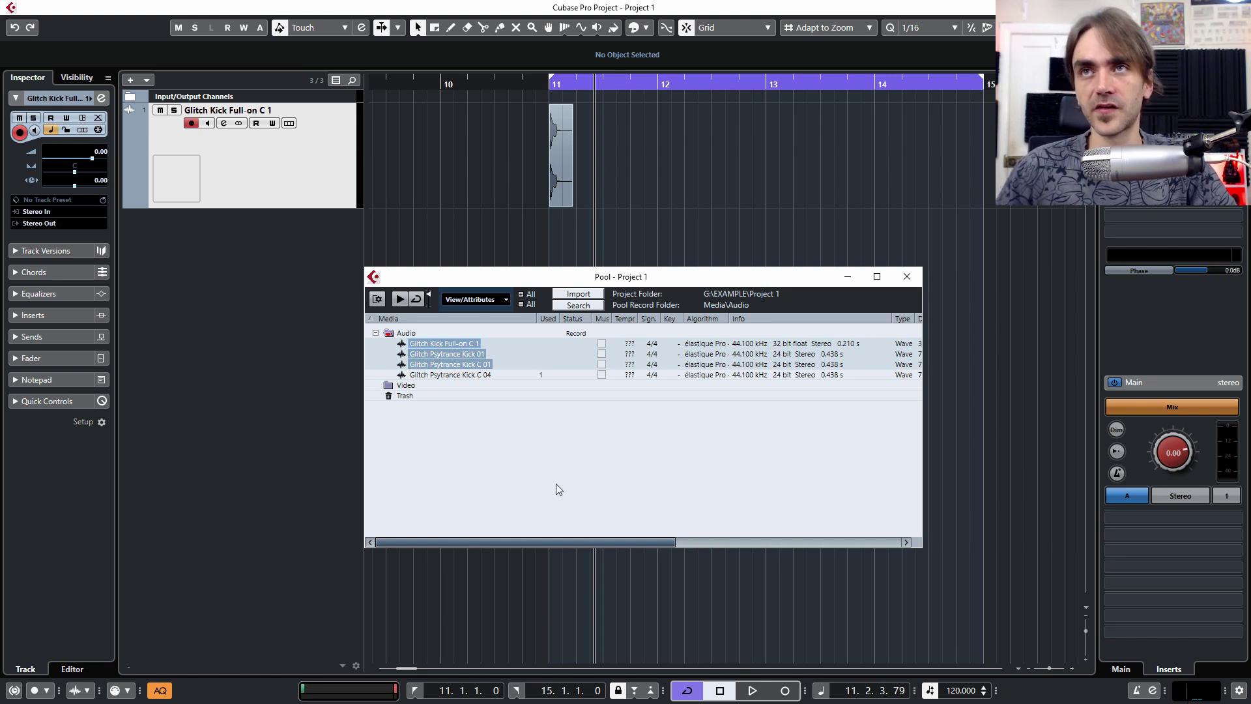
key("ctrl+p")
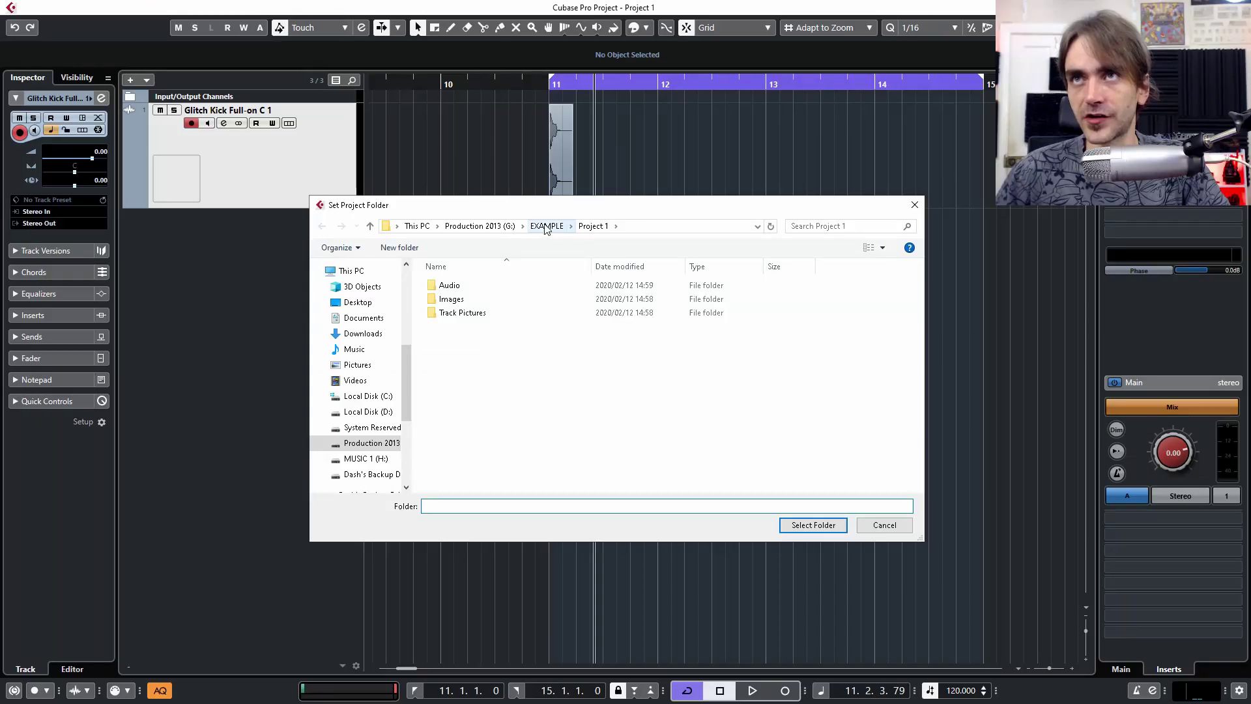
- Create a 'Project 1 - Backup' folder in EXAMPLE, select it, and confirm the backup options
left_click(546, 226)
right_click(493, 359)
right_click(451, 363)
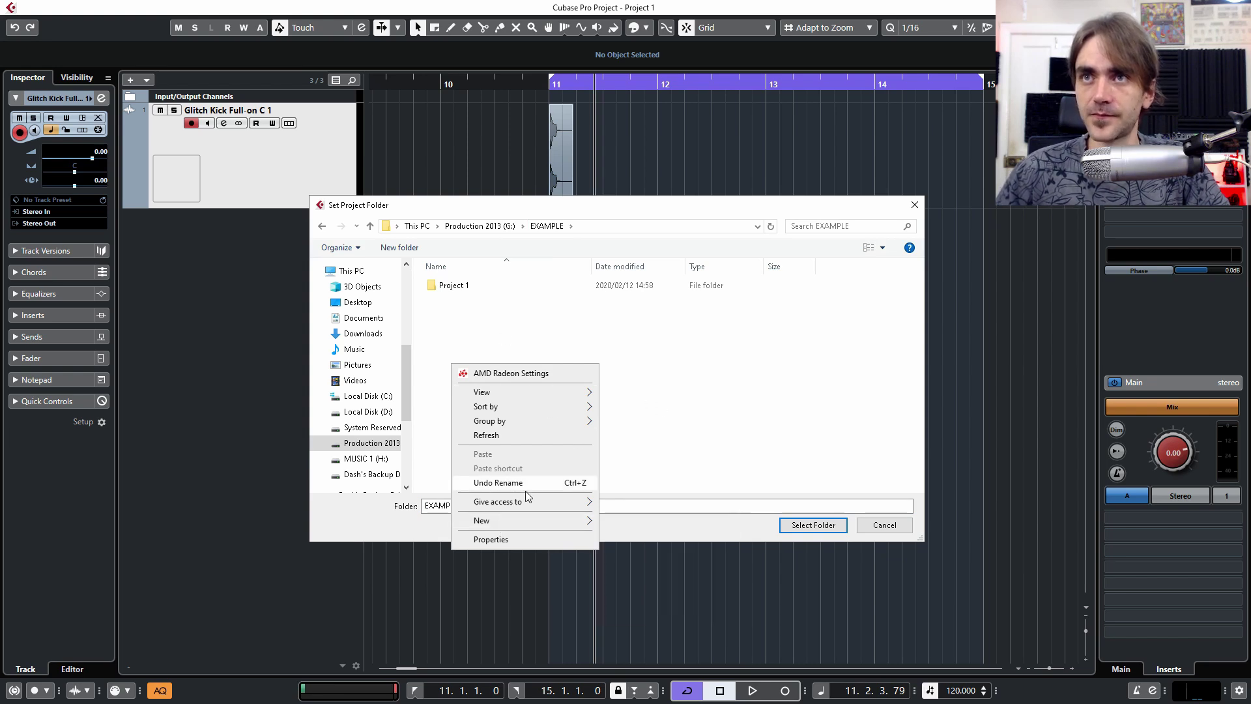
mouse_move(515, 520)
left_click(636, 522)
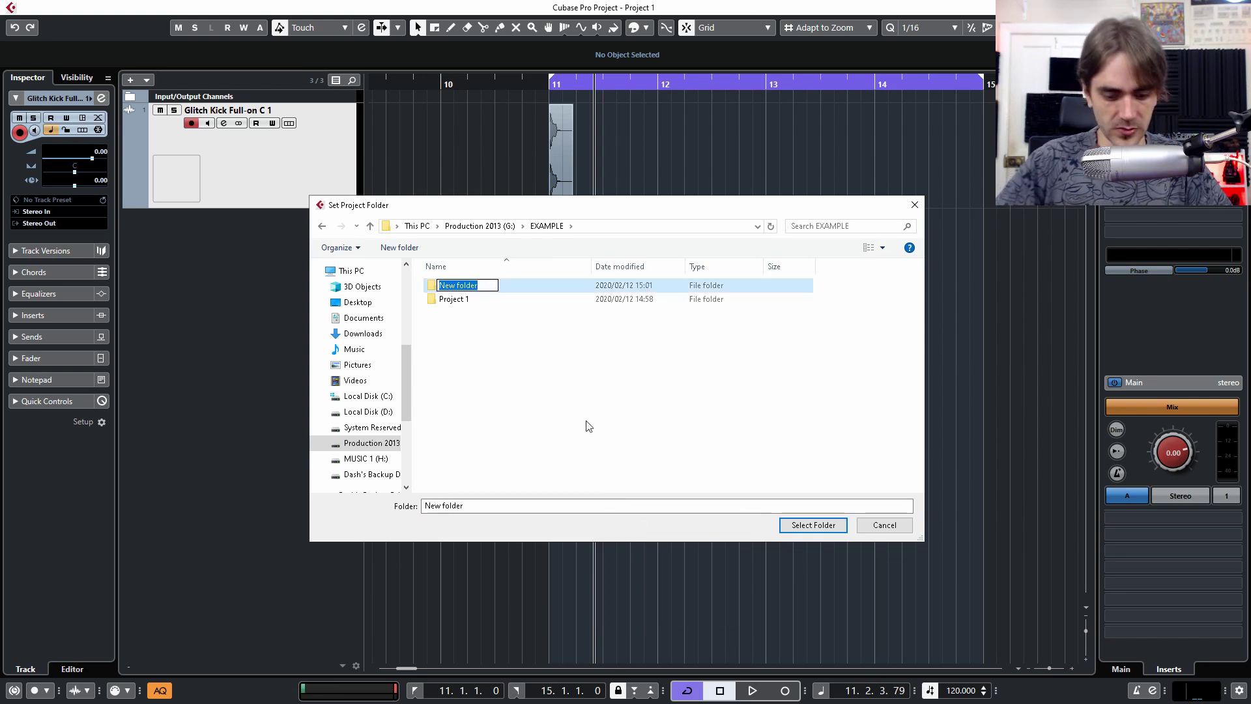
type("Project 1 - Backup")
key("Return")
key("Return")
key("Return")
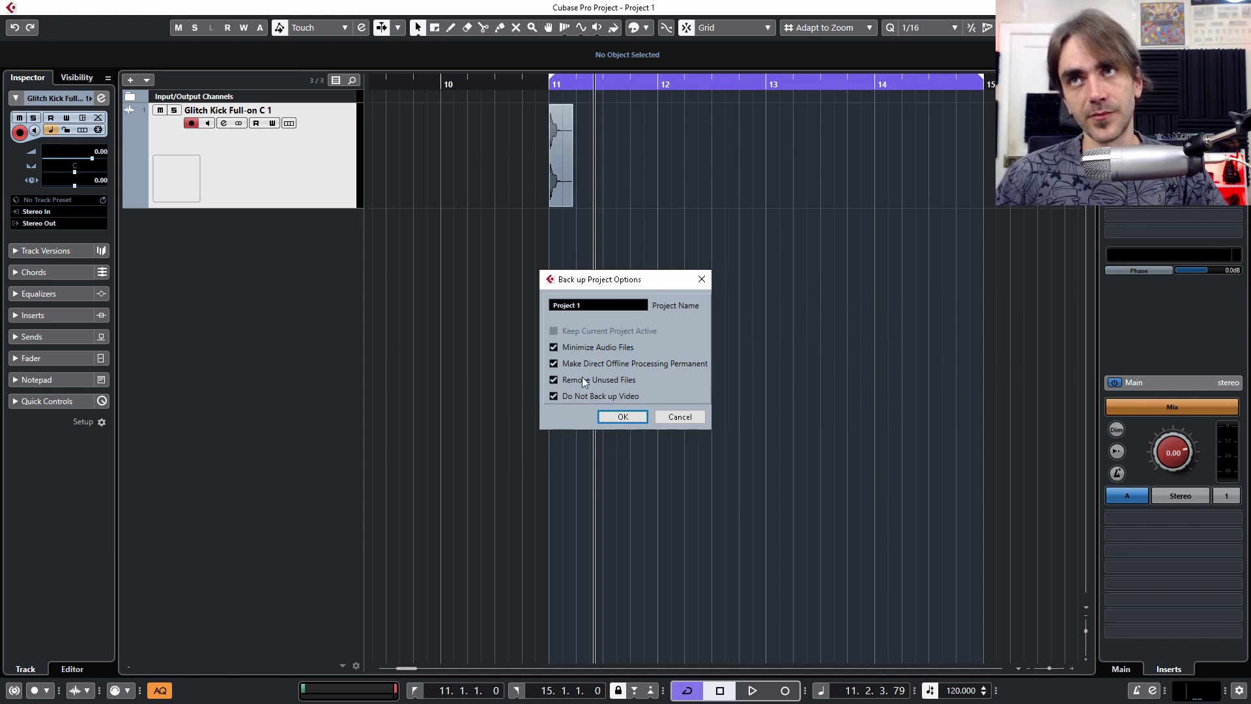
left_click(636, 421)
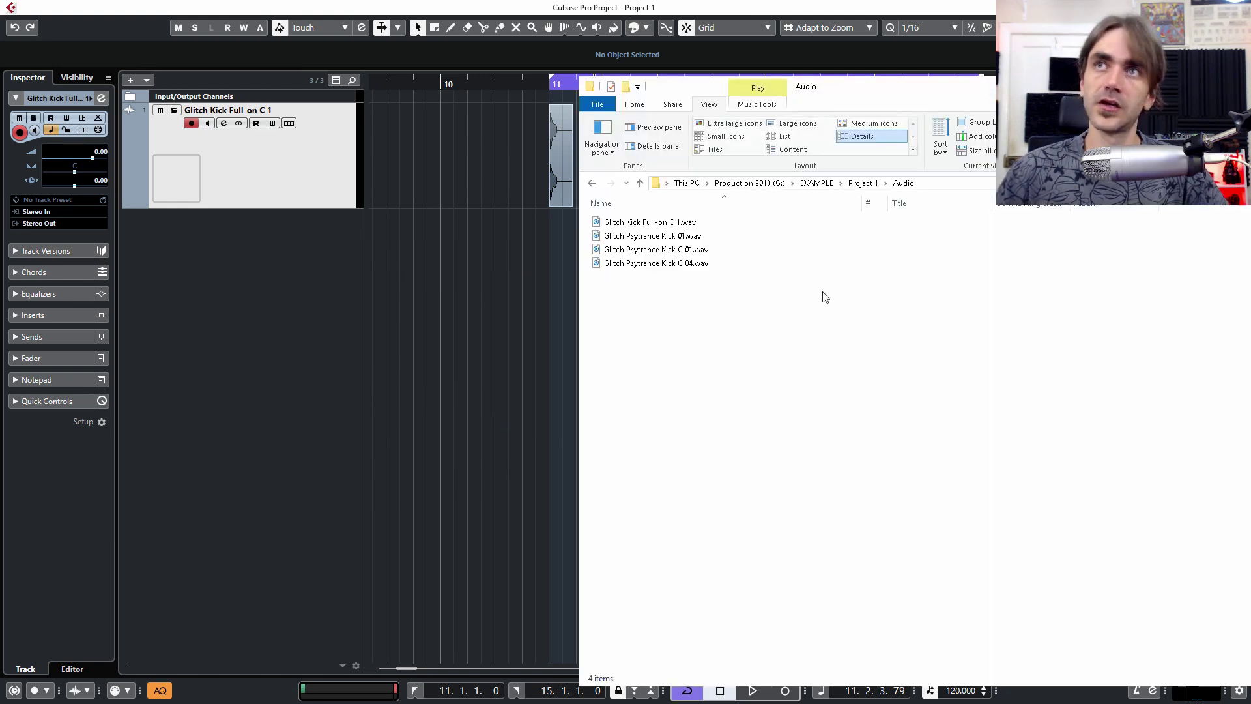
- Open Project 1 - Backup > Audio in Explorer and select both kick files
left_click(818, 183)
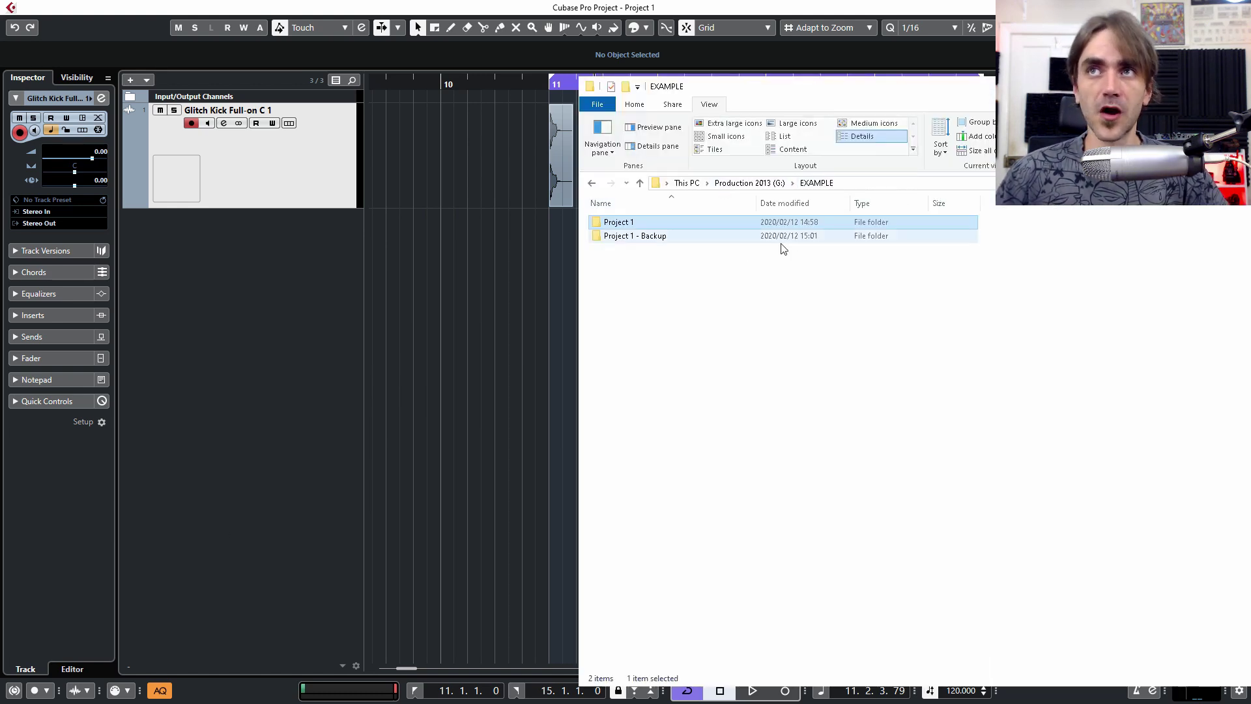
double_click(664, 236)
double_click(636, 226)
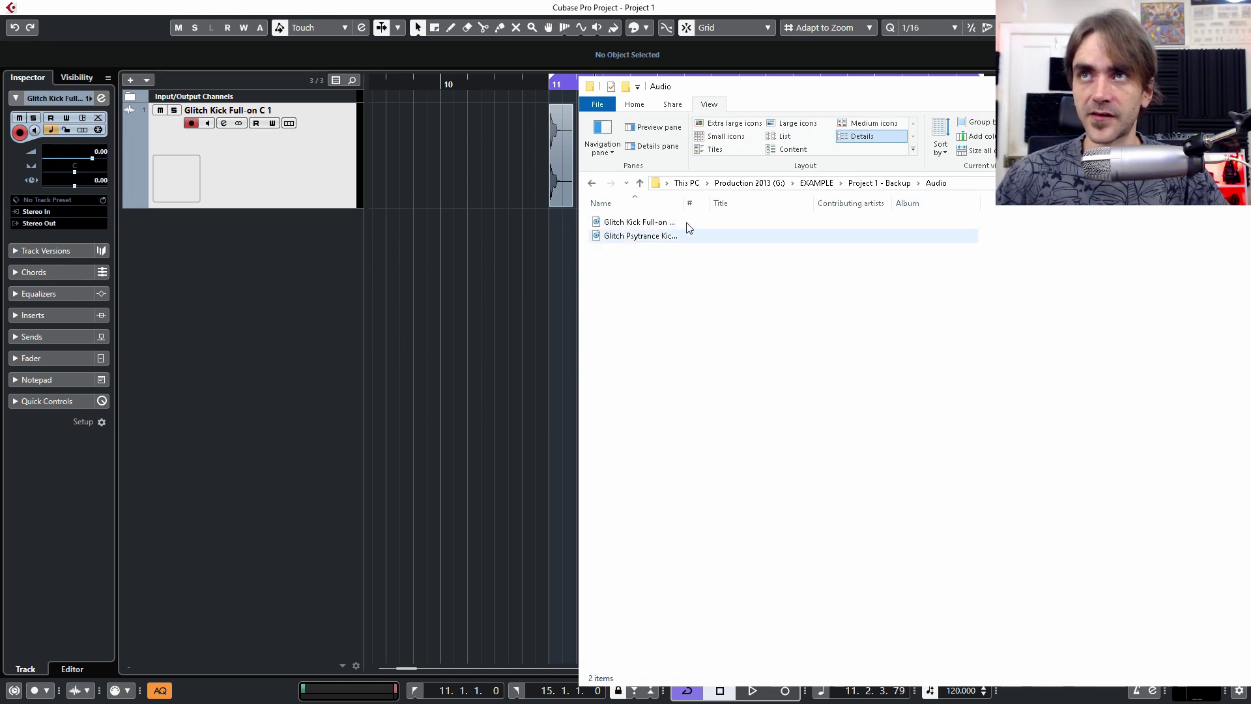
left_click_drag(783, 316, 649, 221)
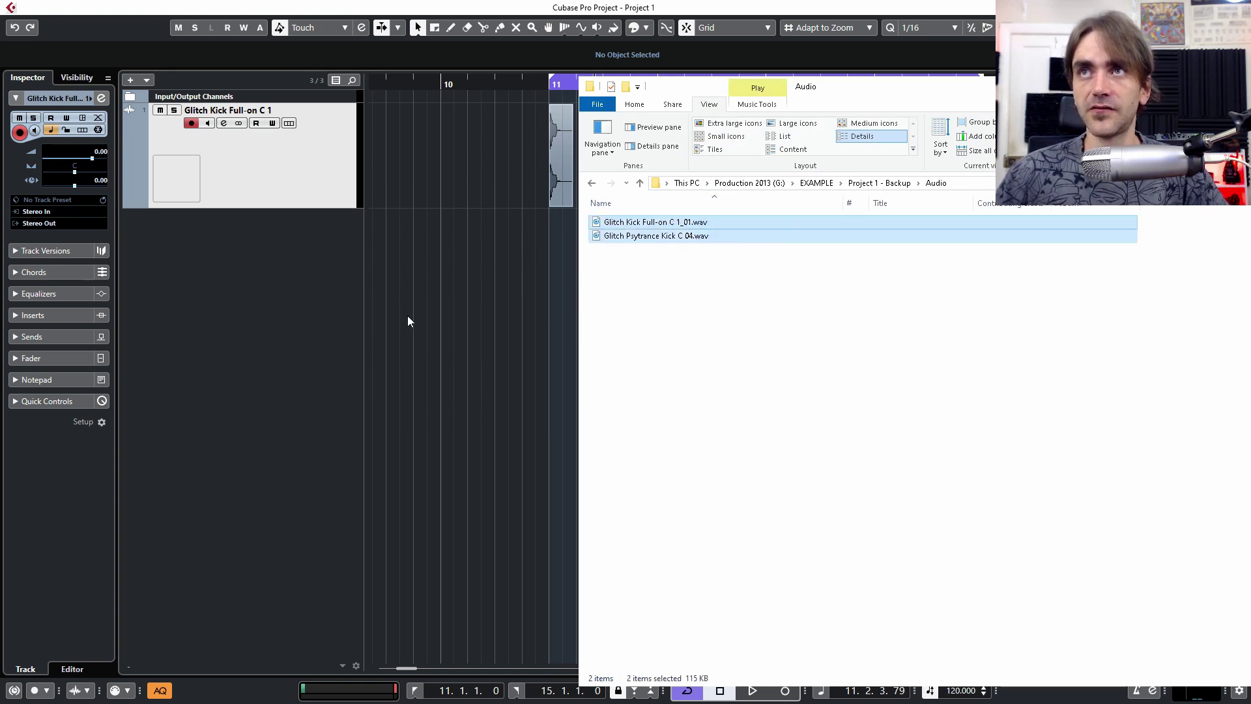
- Back in Cubase, move the kick event from bar 11 to about bar 12
left_click(408, 316)
scroll(655, 178, "up", 2)
left_click_drag(567, 198, 726, 164)
left_click(703, 249)
scroll(702, 249, "up", 2)
scroll(667, 180, "down", 3)
- Glance at the backup's audio files in Explorer, then check and close the project's Pool
scroll(463, 199, "right", 3)
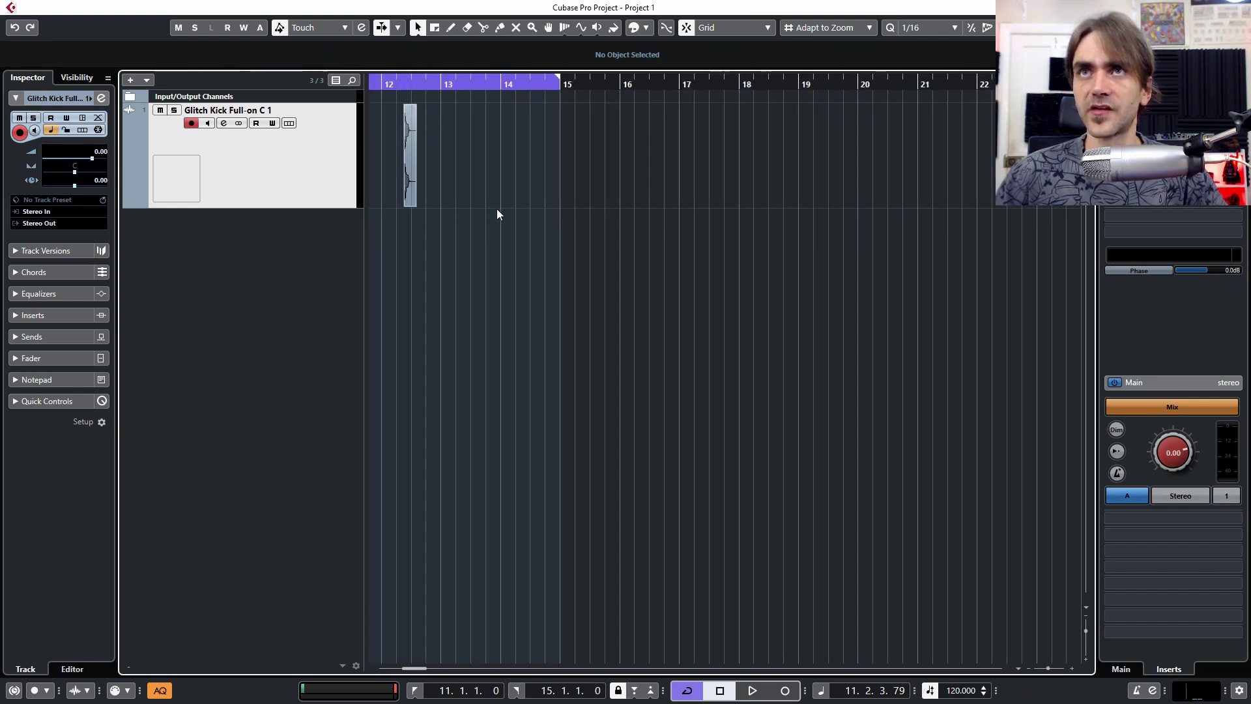
scroll(667, 209, "down", 3)
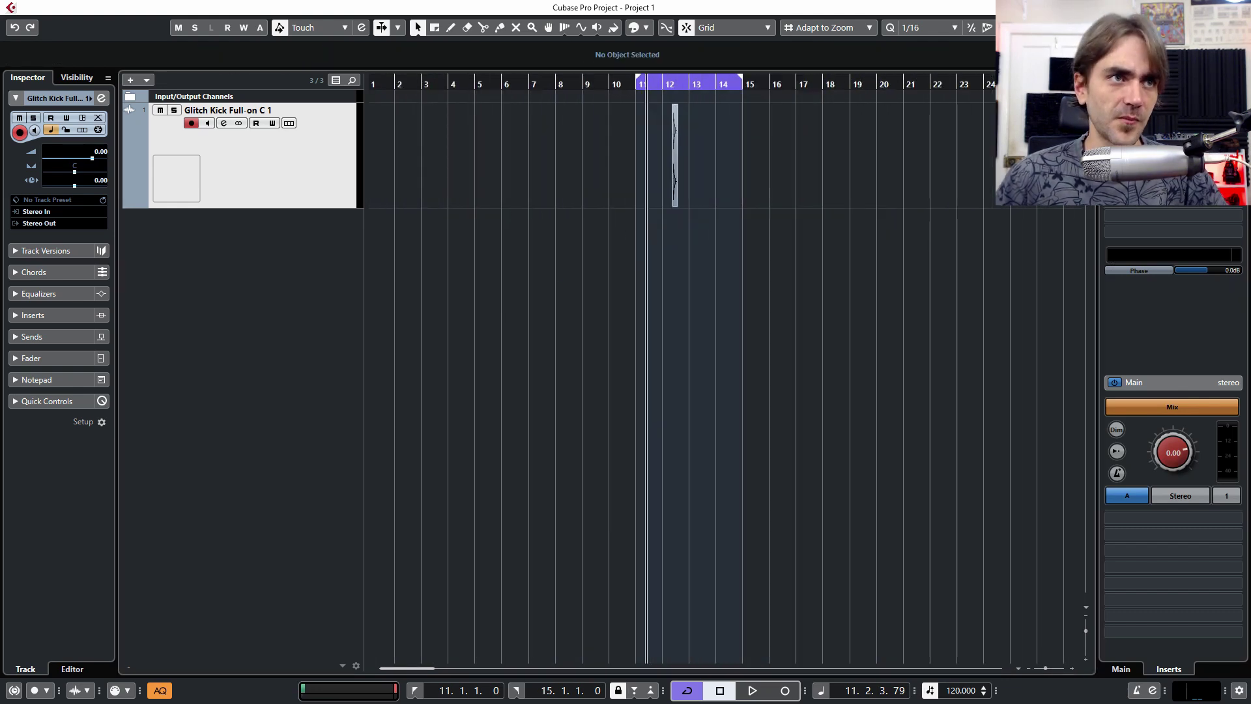
key("alt+Tab")
left_click(404, 324)
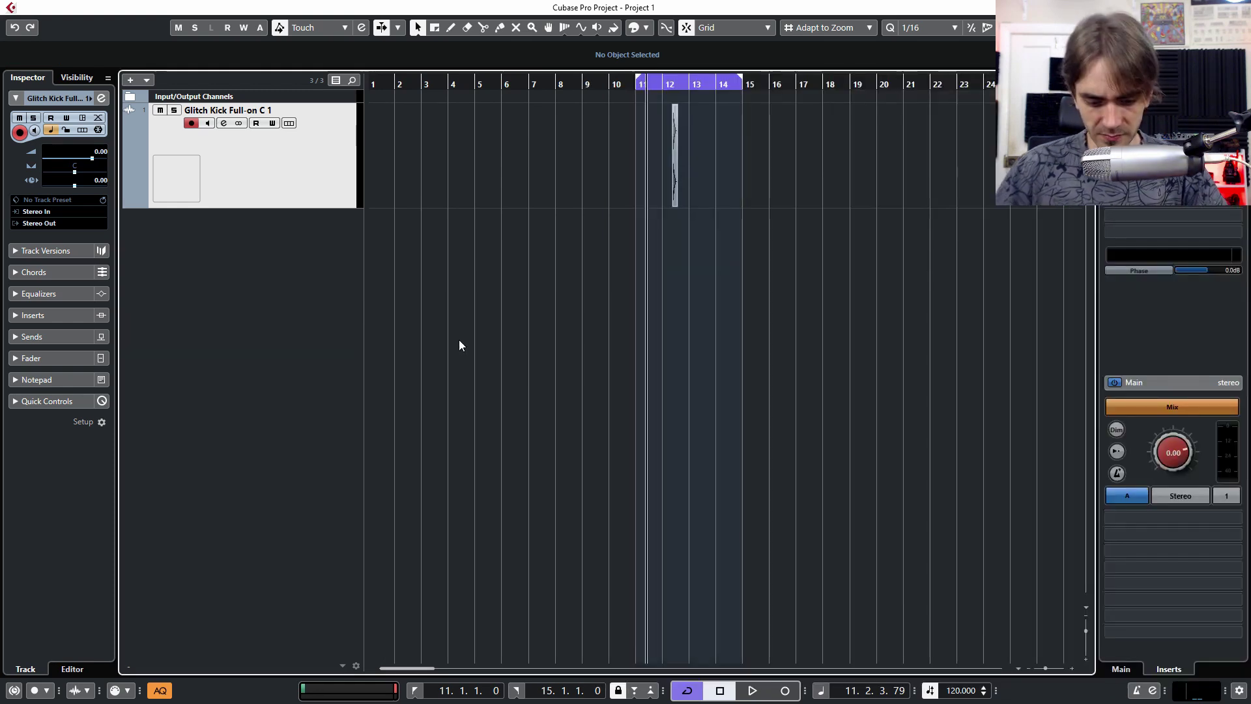
key("ctrl+p")
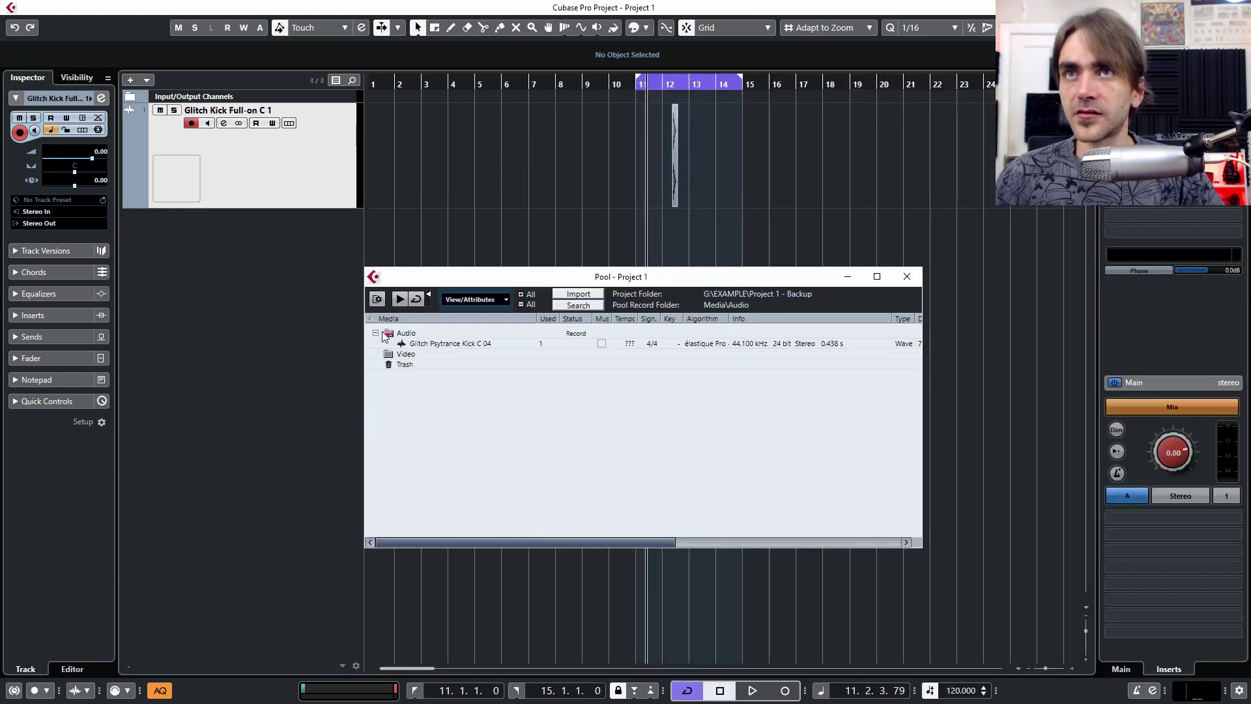
left_click(774, 259)
- Drag the kick event back to bar 11 and deselect it
scroll(774, 259, "up", 3)
scroll(775, 254, "down", 3)
left_click_drag(704, 189, 649, 194)
scroll(651, 243, "up", 3)
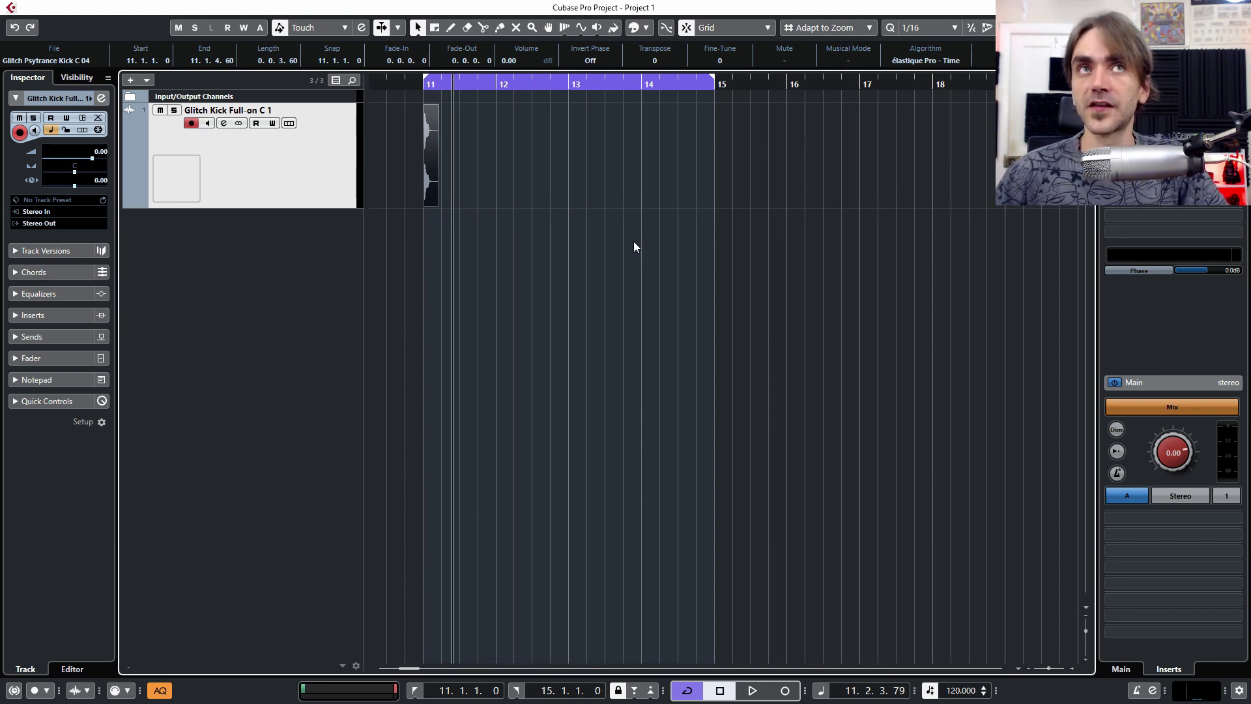
scroll(634, 246, "down", 3)
scroll(645, 265, "left", 2)
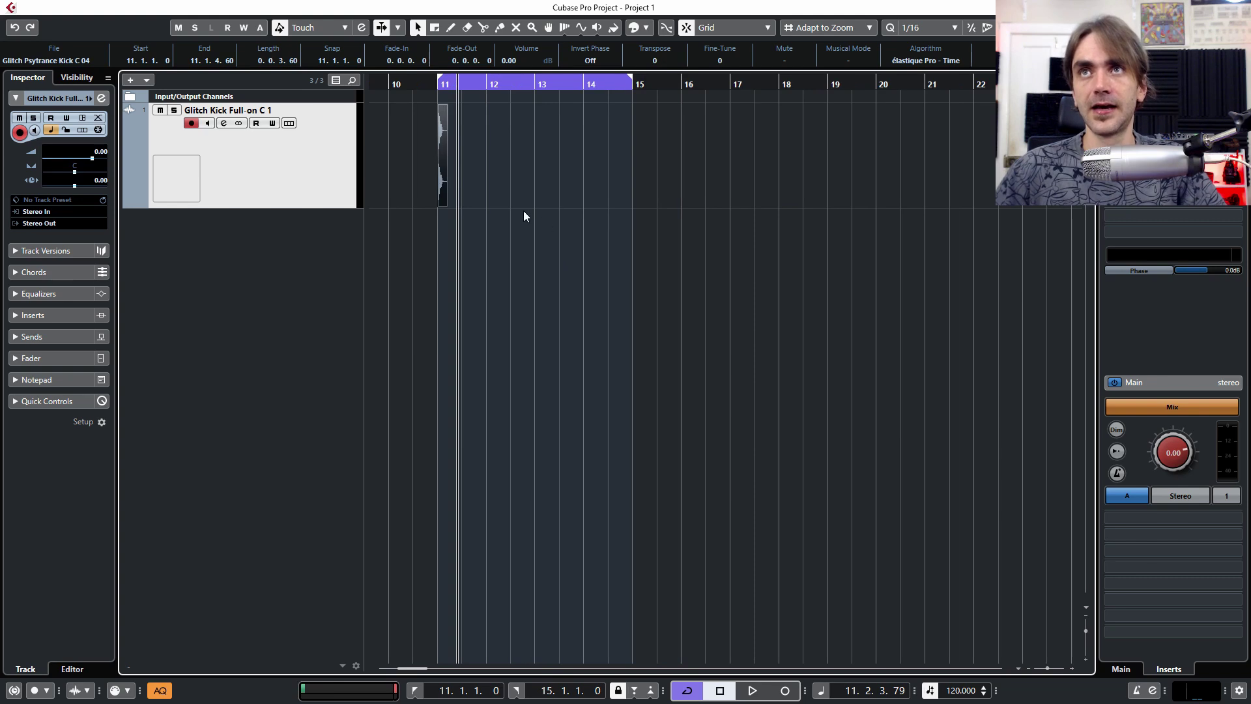
left_click(477, 238)
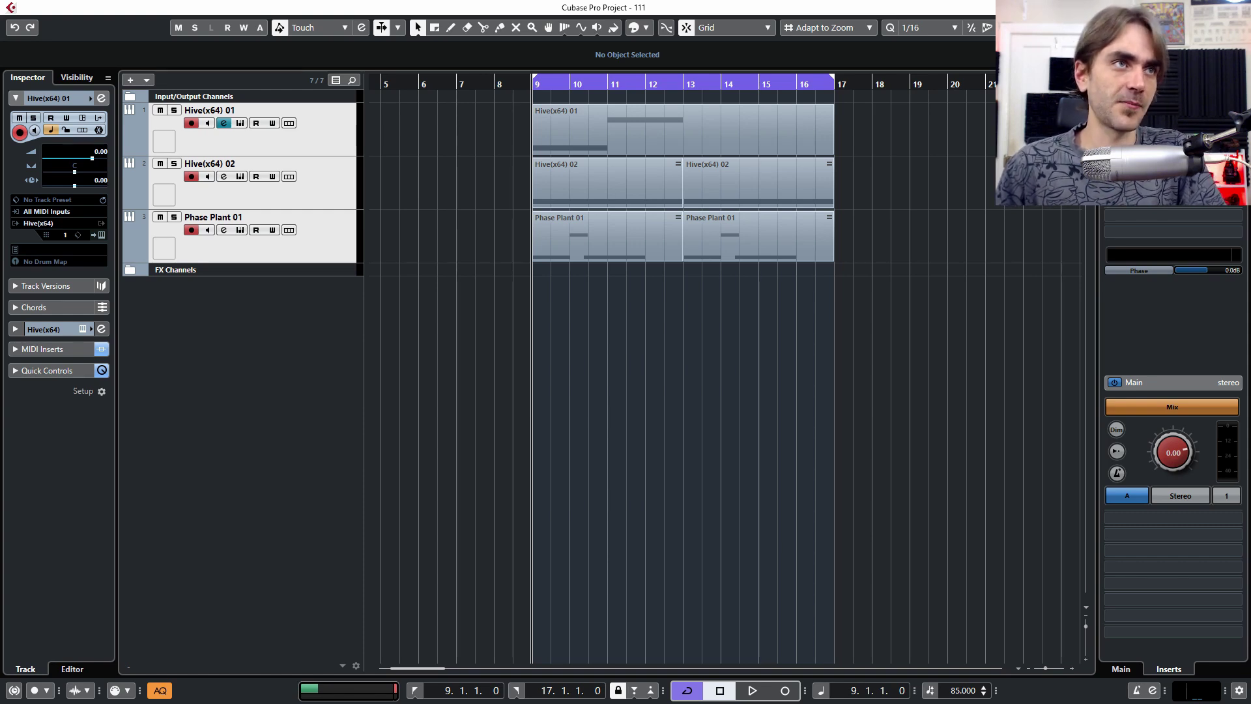
- Open Preferences with Ctrl+comma, move the dialog aside, and select the Editing > Tools page
key("ctrl+comma")
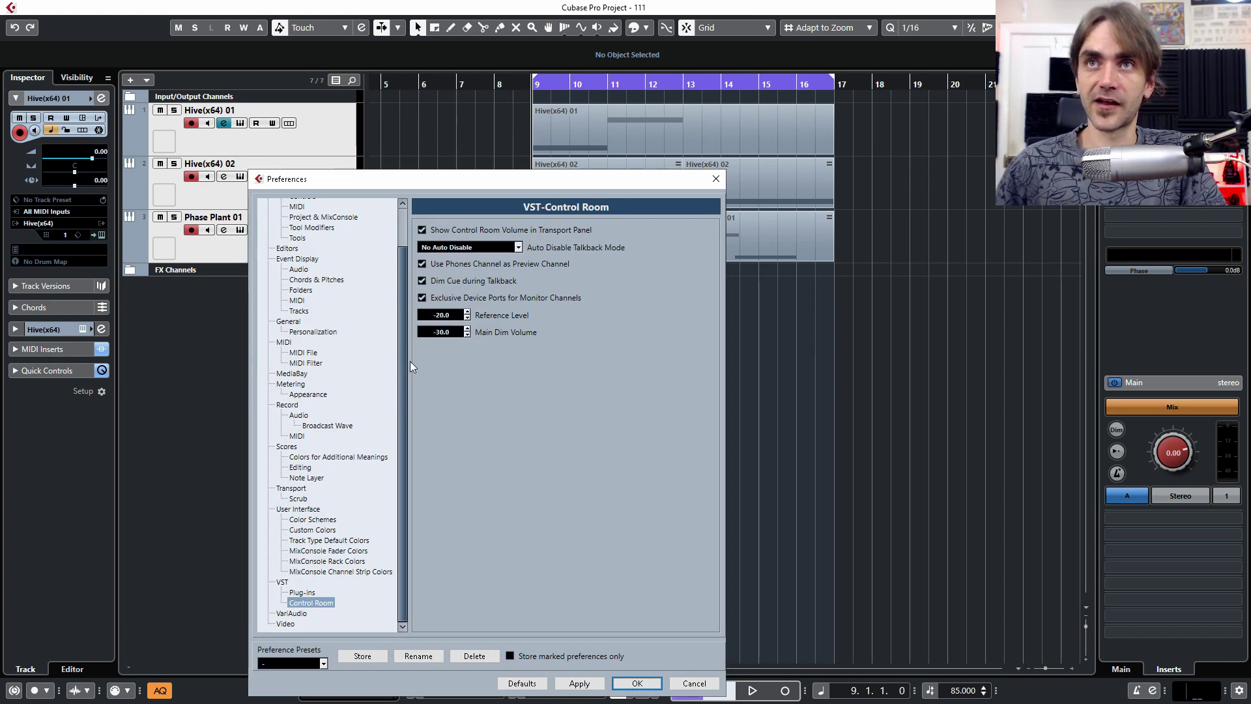
scroll(406, 365, "up", 2)
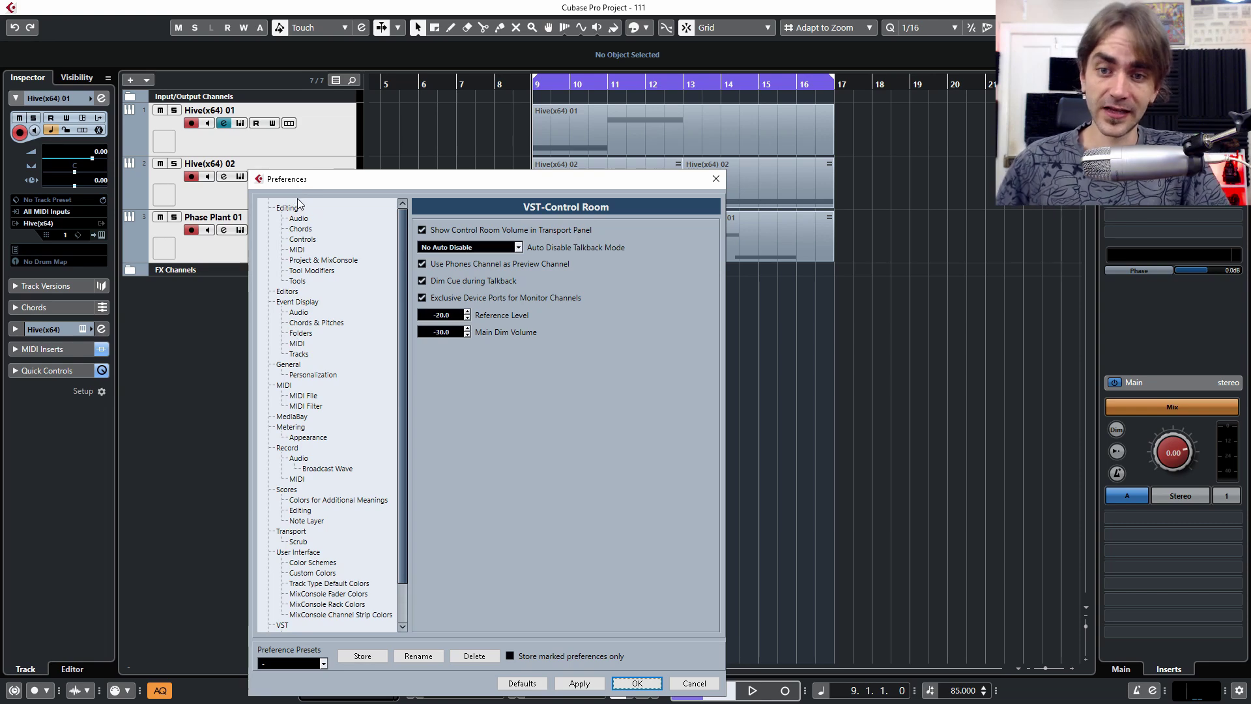
left_click_drag(336, 182, 380, 120)
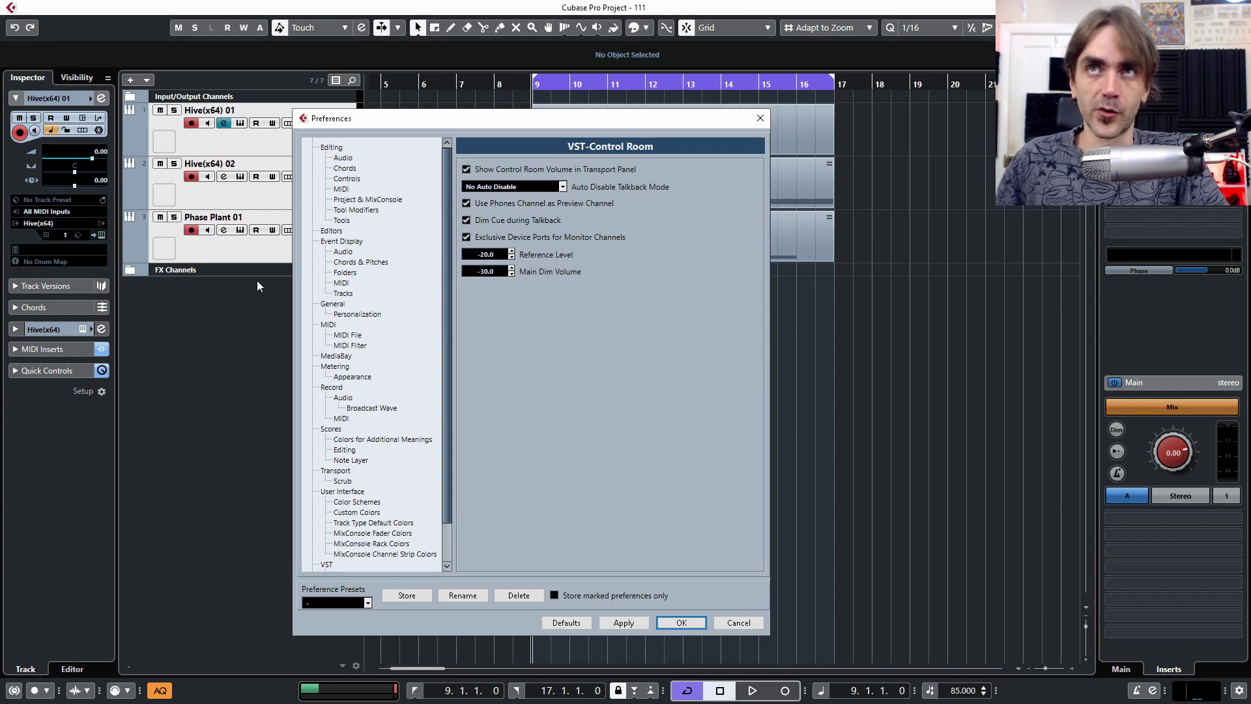
left_click(342, 220)
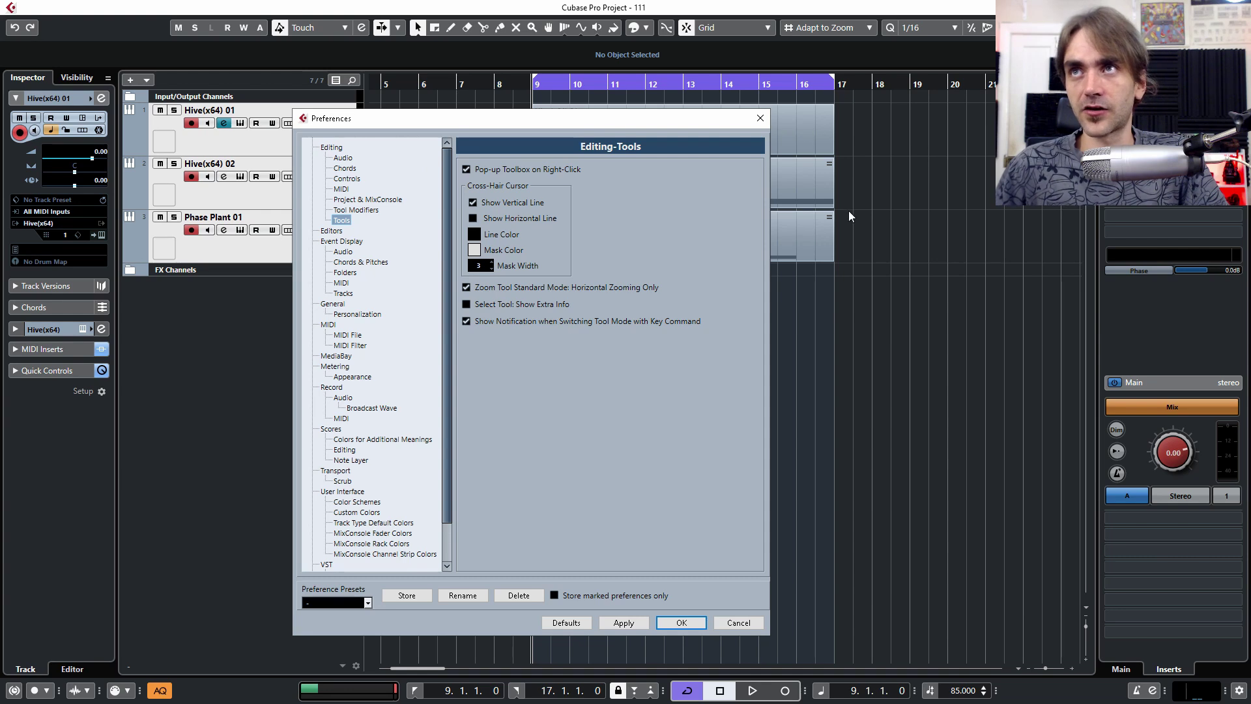
- Apply the Tools page change and test right-clicking the Phase Plant 01 event
left_click(816, 237)
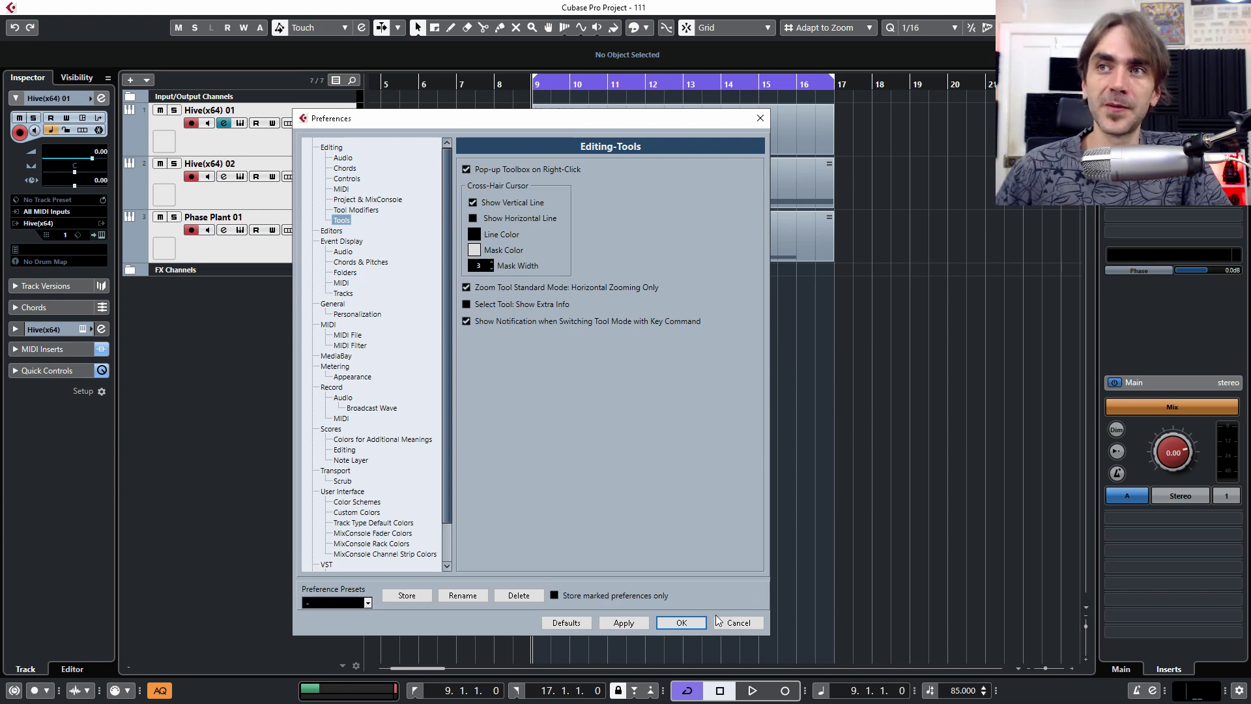
left_click(681, 623)
left_click(608, 240)
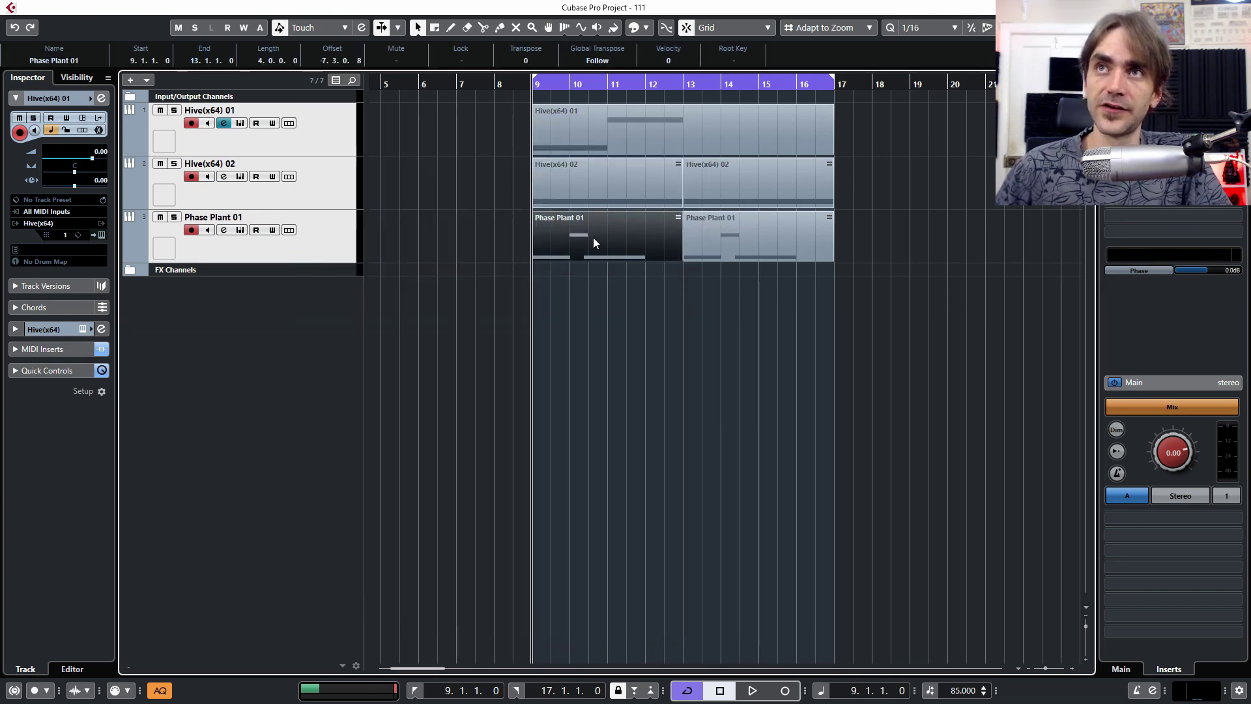
right_click(593, 237)
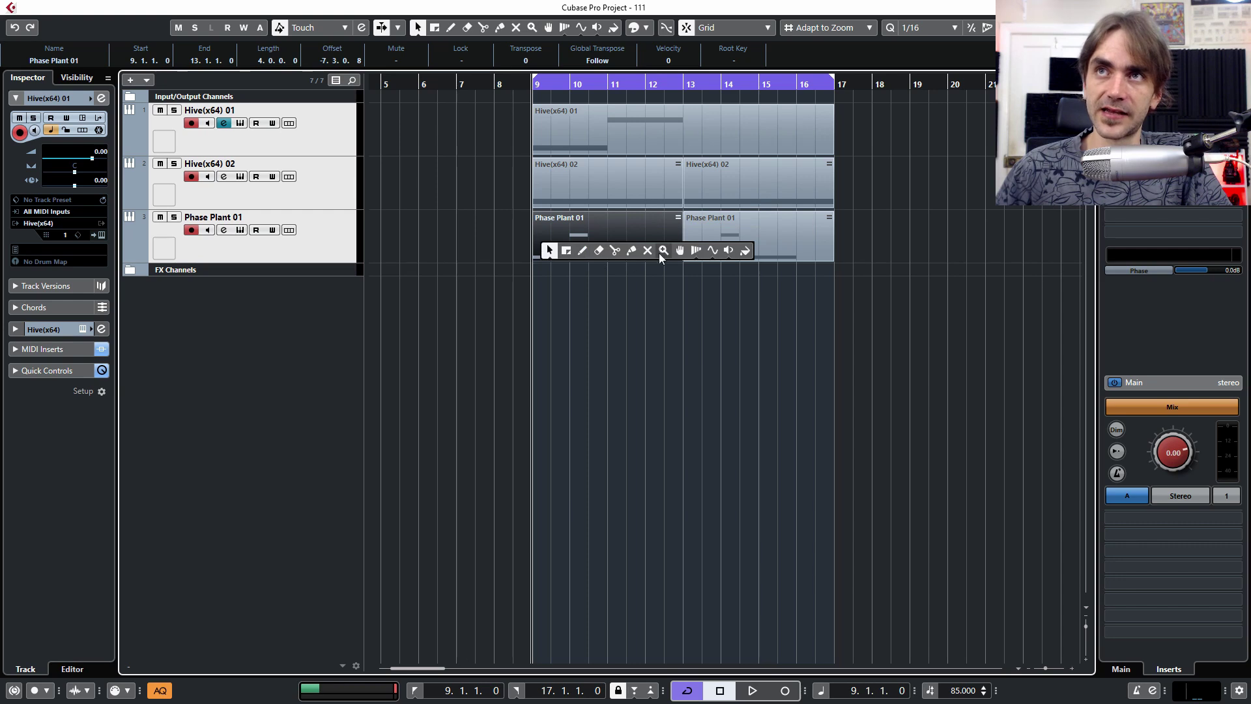
left_click(549, 248)
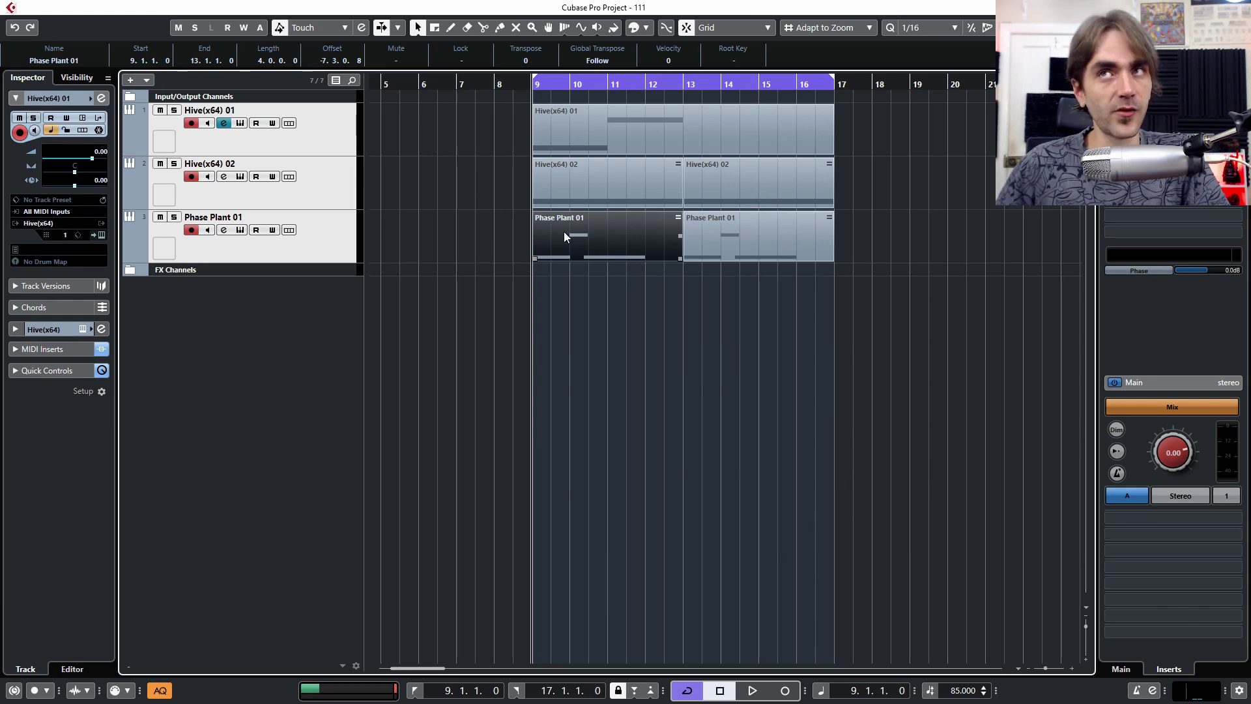
right_click(600, 232)
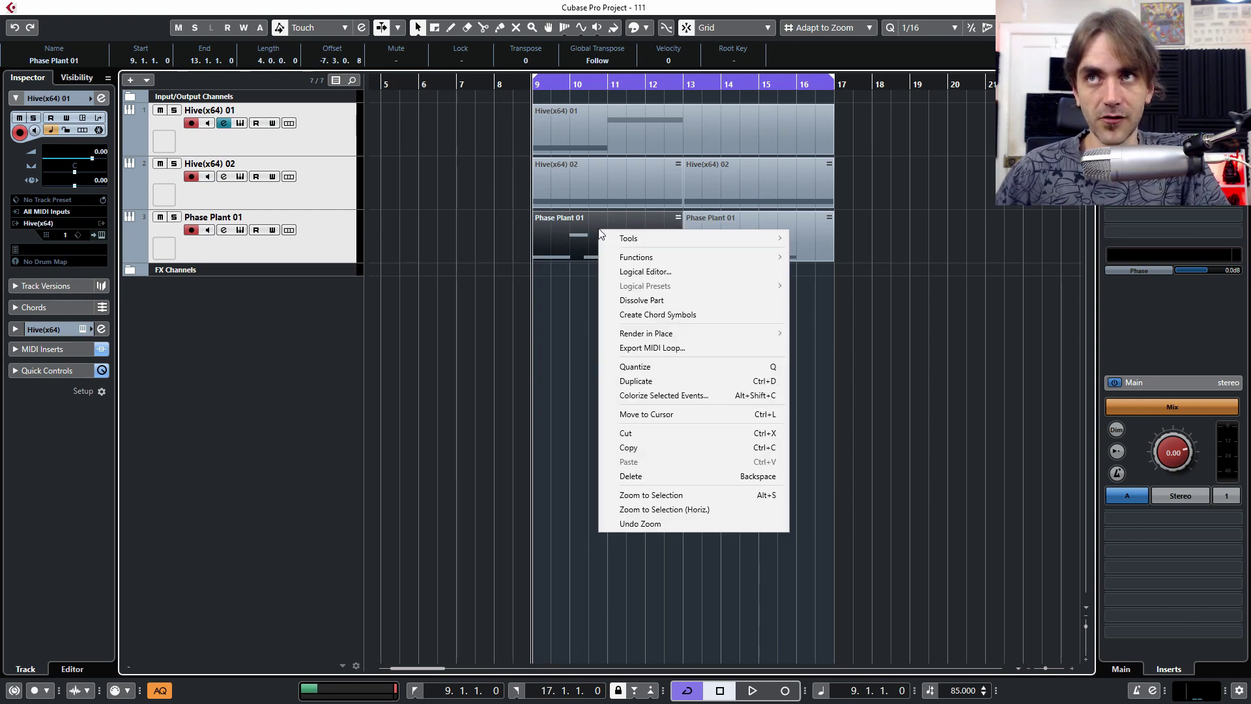
left_click(577, 298)
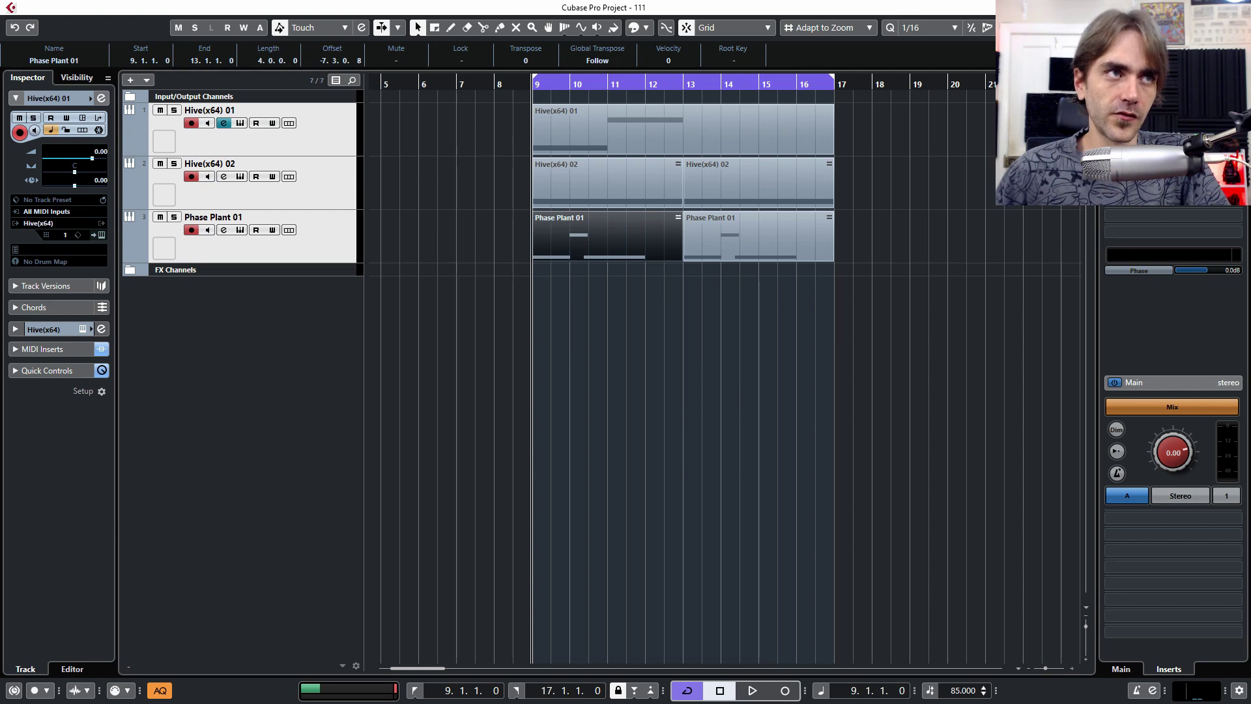
- Turn off 'Pop-up Toolbox on Right-Click' and confirm right-click now shows the context menu
key("ctrl+comma")
left_click(472, 170)
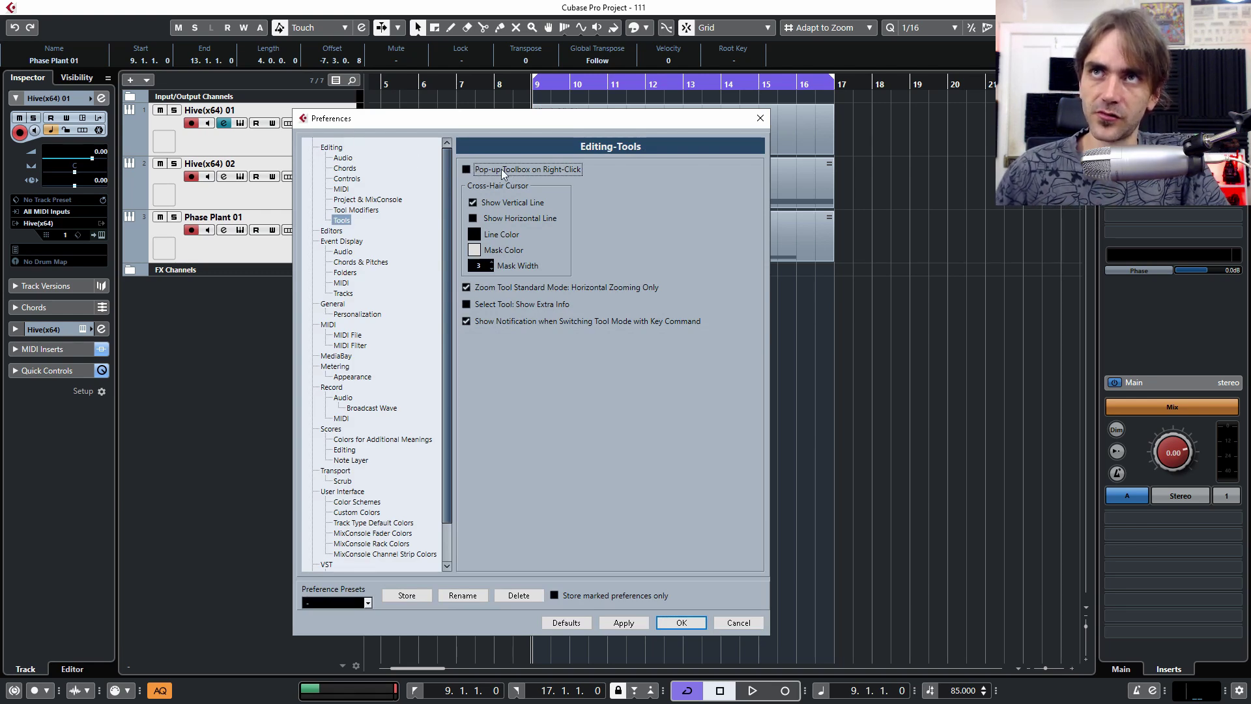
left_click(678, 623)
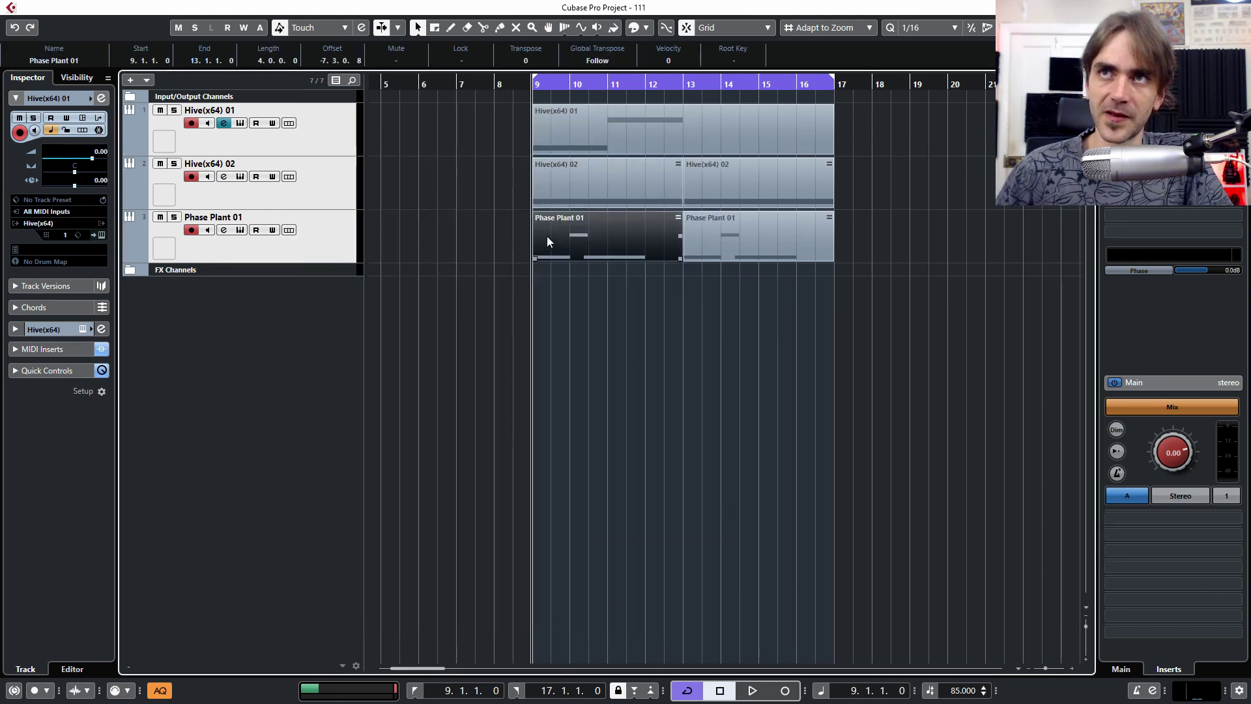
right_click(547, 241)
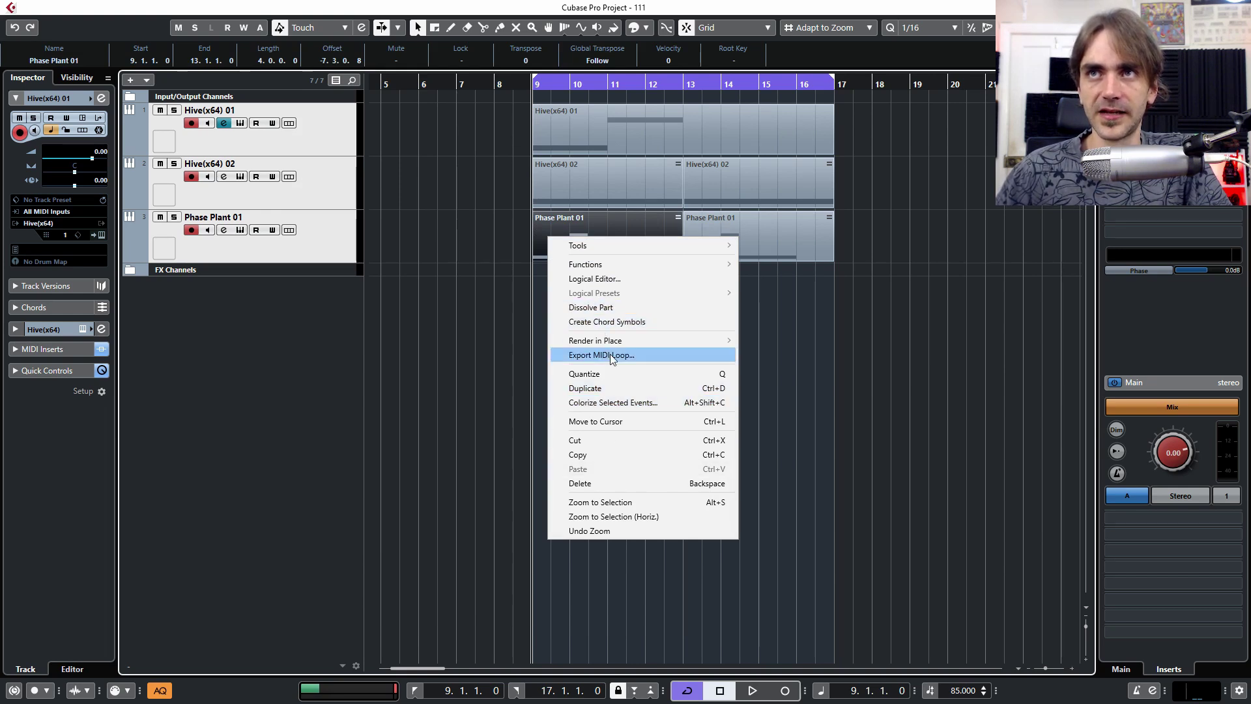
left_click(586, 230)
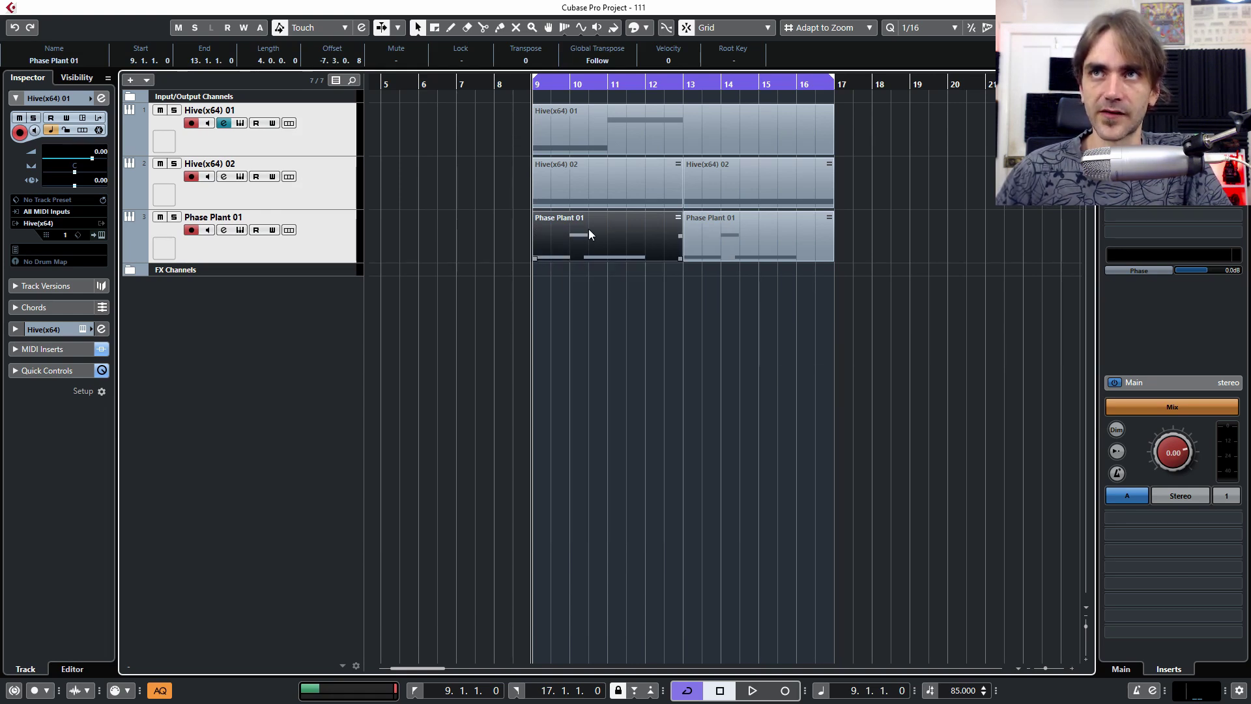
- Retest right-click on the event and empty track space, then move to the Editors page
right_click(577, 233)
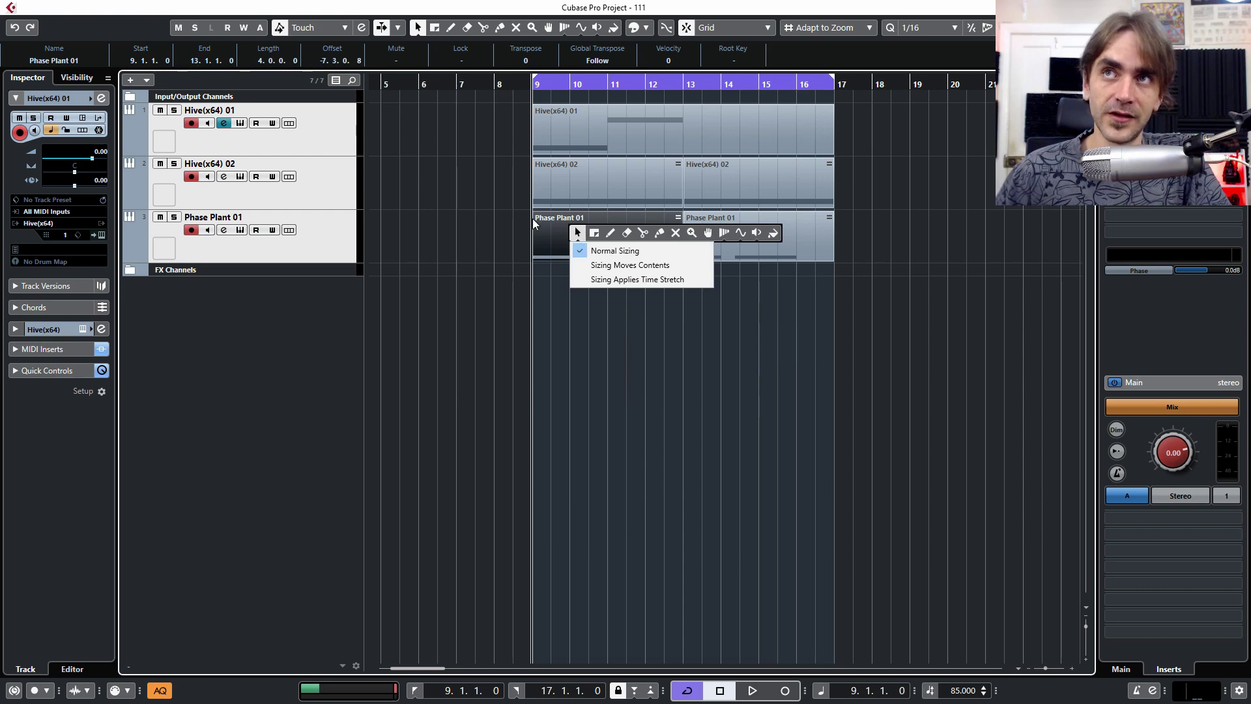
left_click(572, 425)
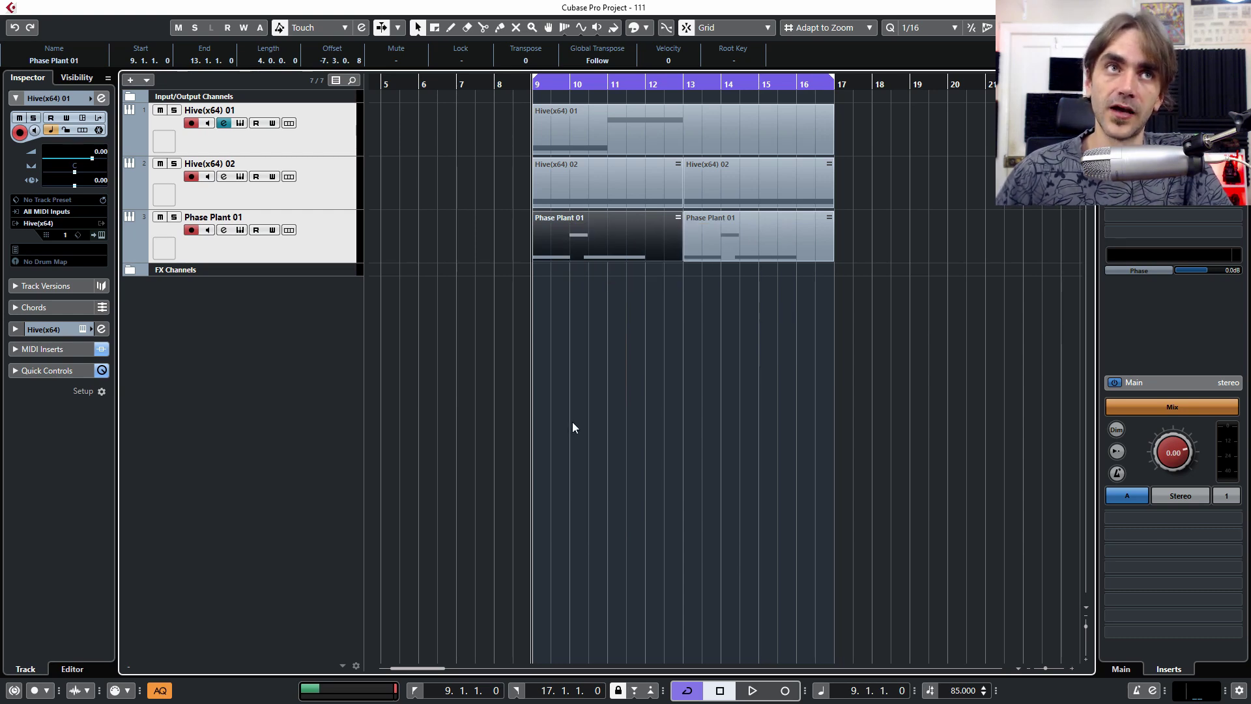
right_click(550, 295)
left_click(726, 344)
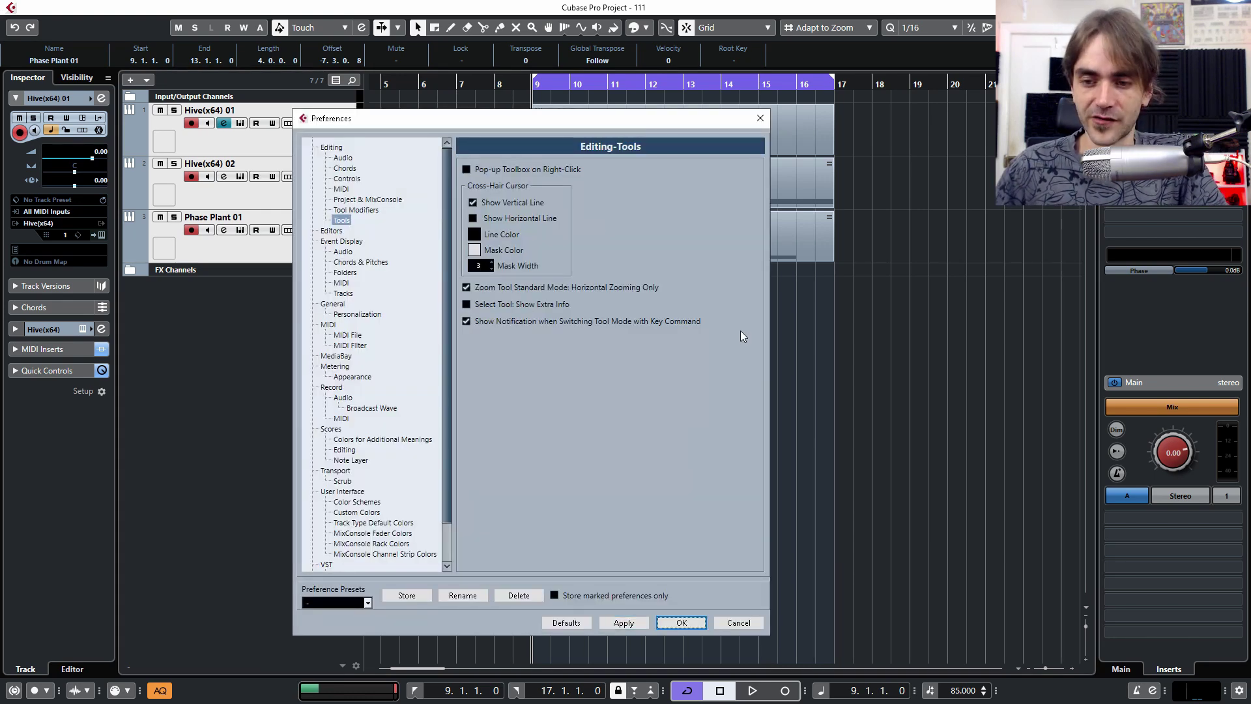
key("Down")
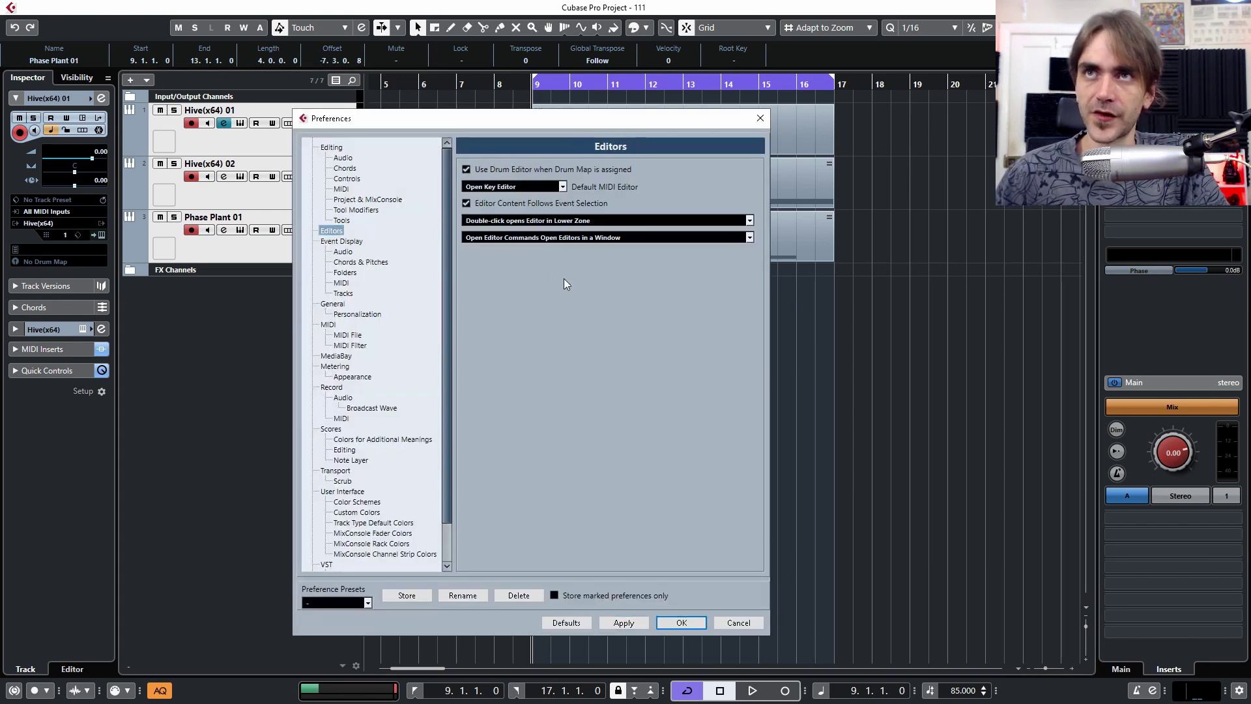
left_click(549, 223)
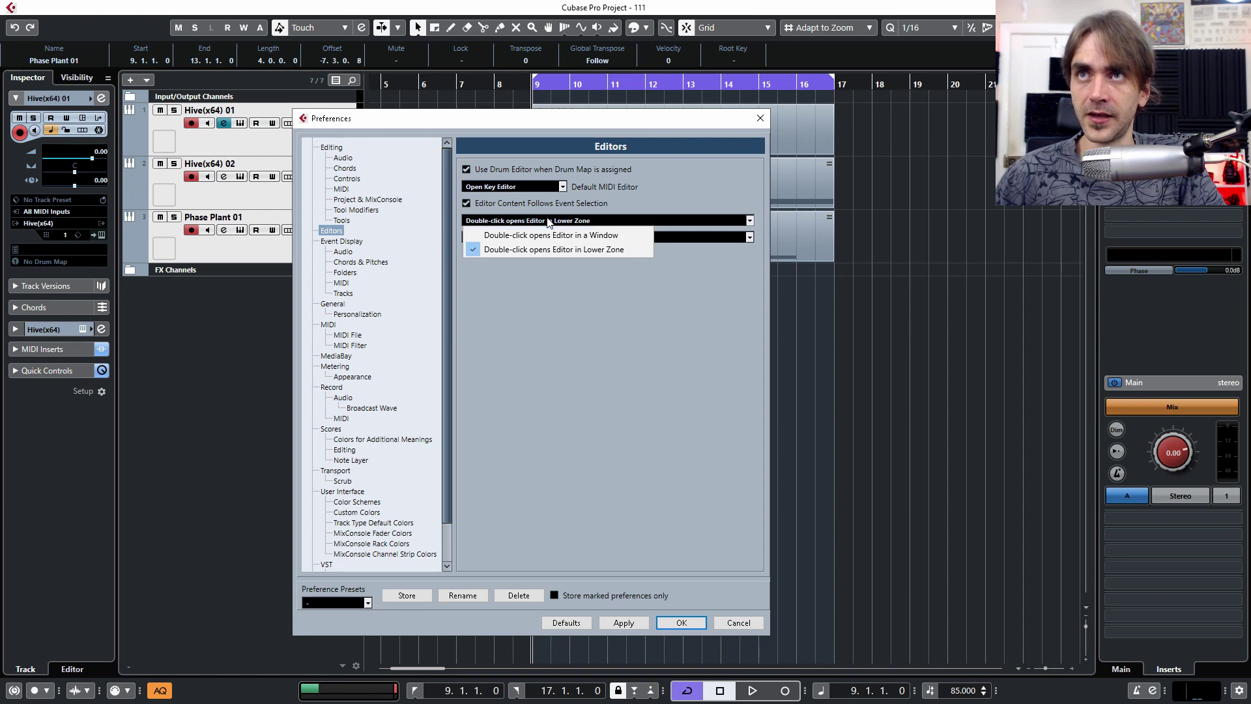
left_click(548, 223)
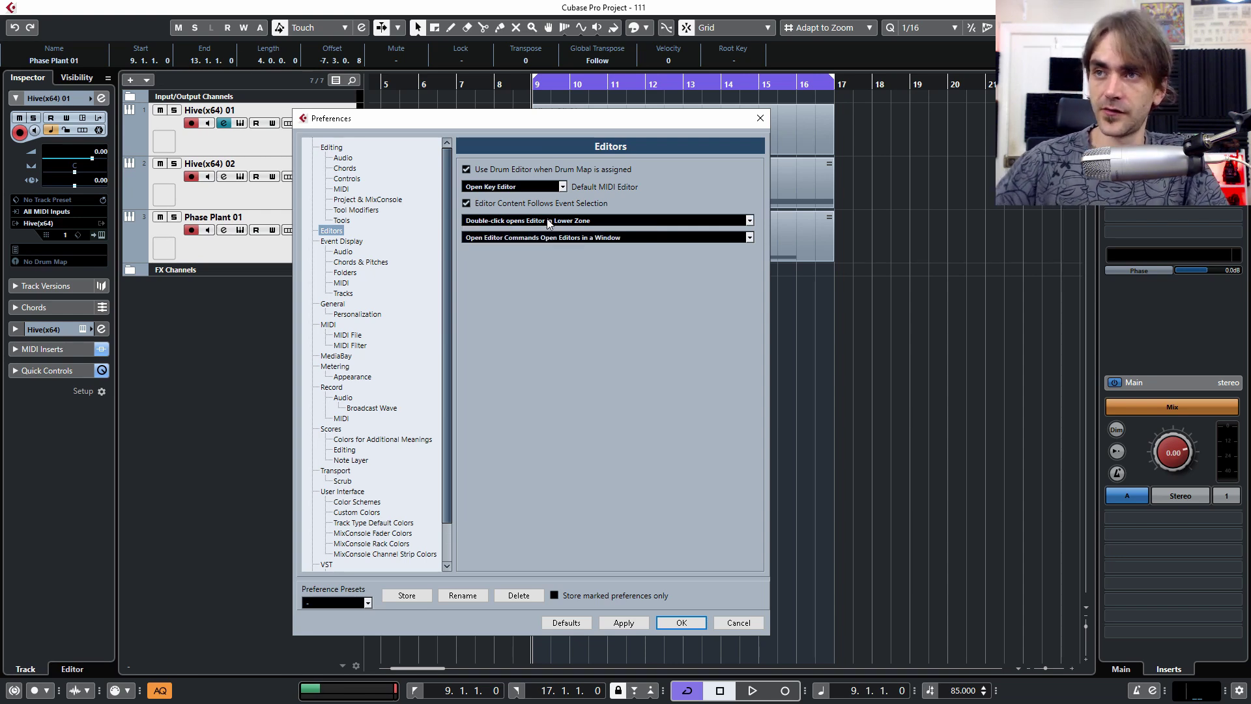
left_click(548, 222)
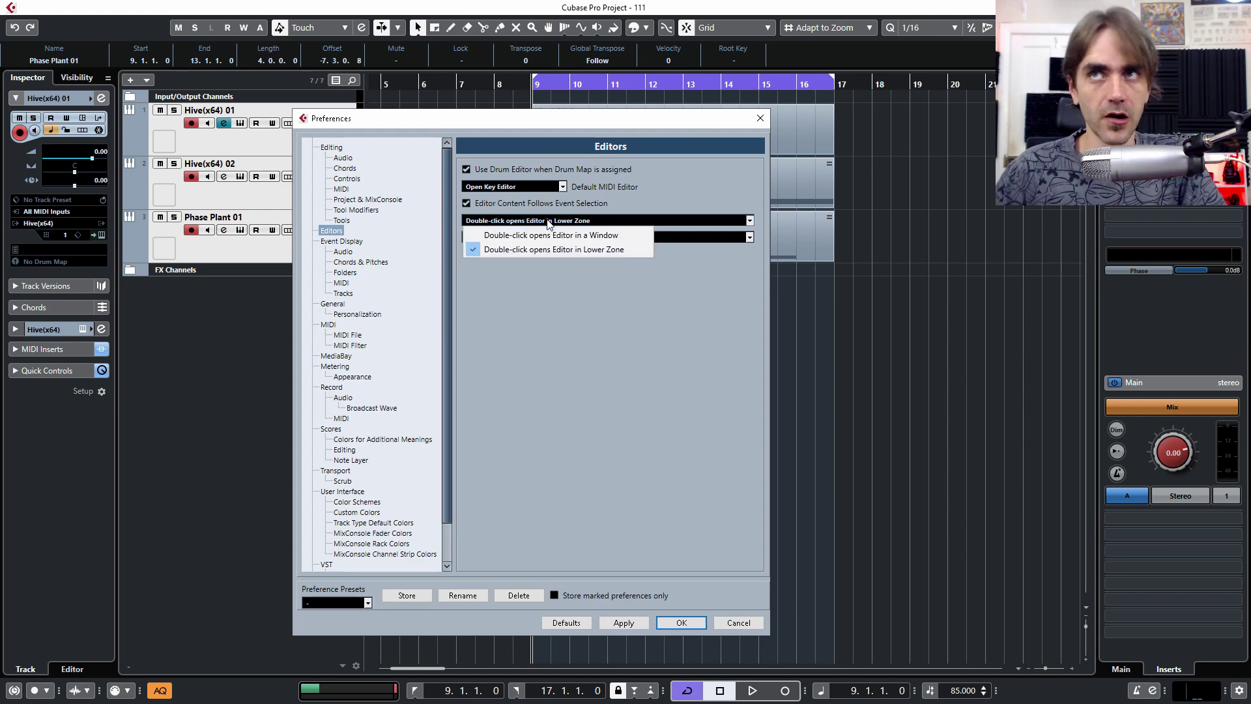
left_click(628, 205)
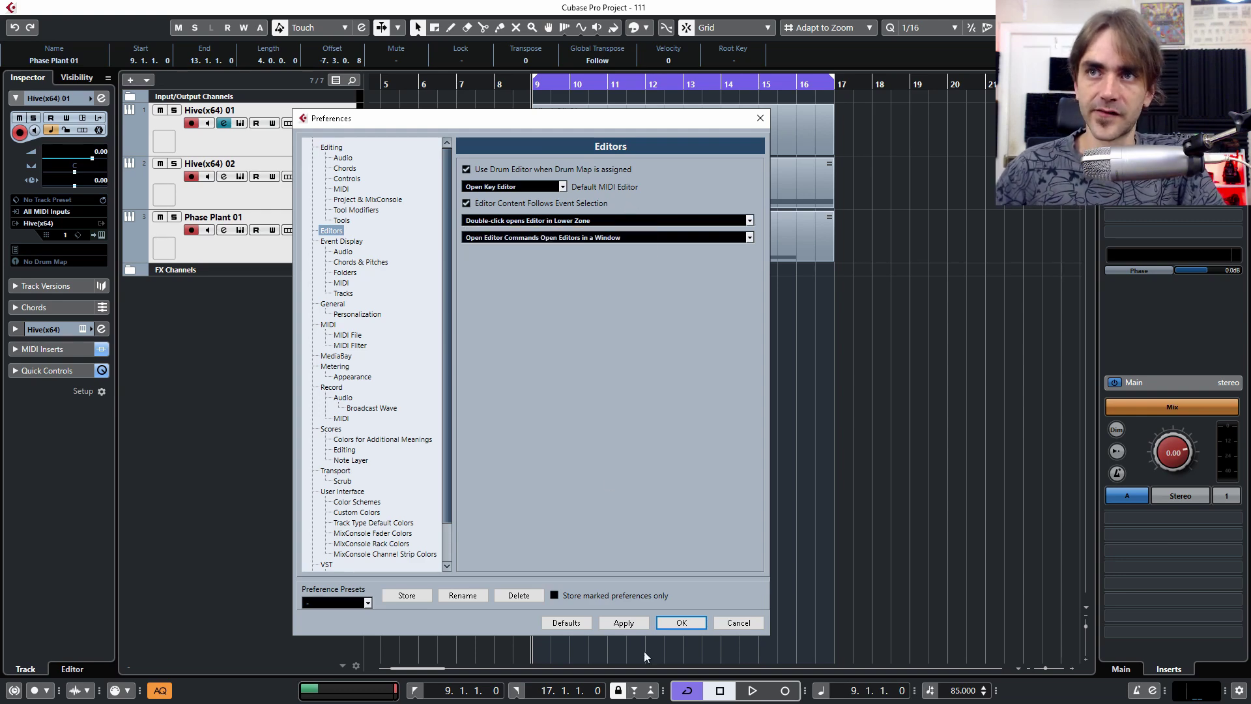
left_click(693, 622)
double_click(589, 245)
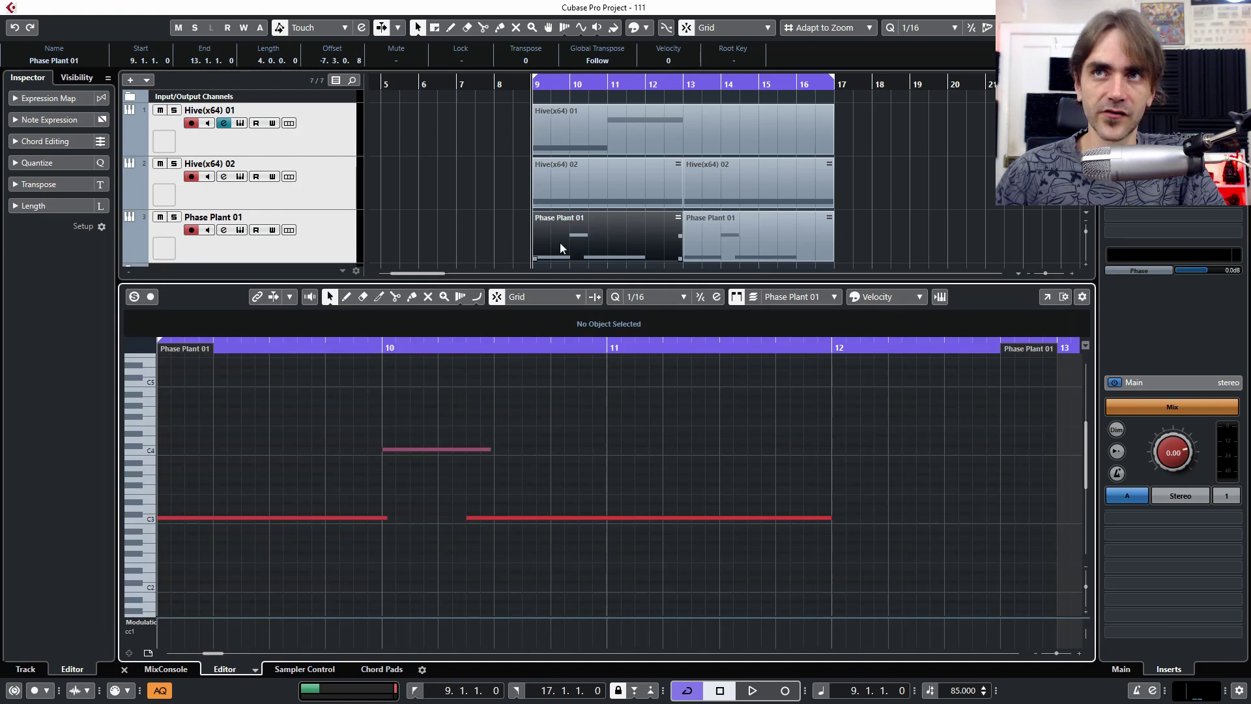
left_click_drag(575, 419, 308, 575)
scroll(383, 535, "down", 2)
scroll(385, 533, "up", 2)
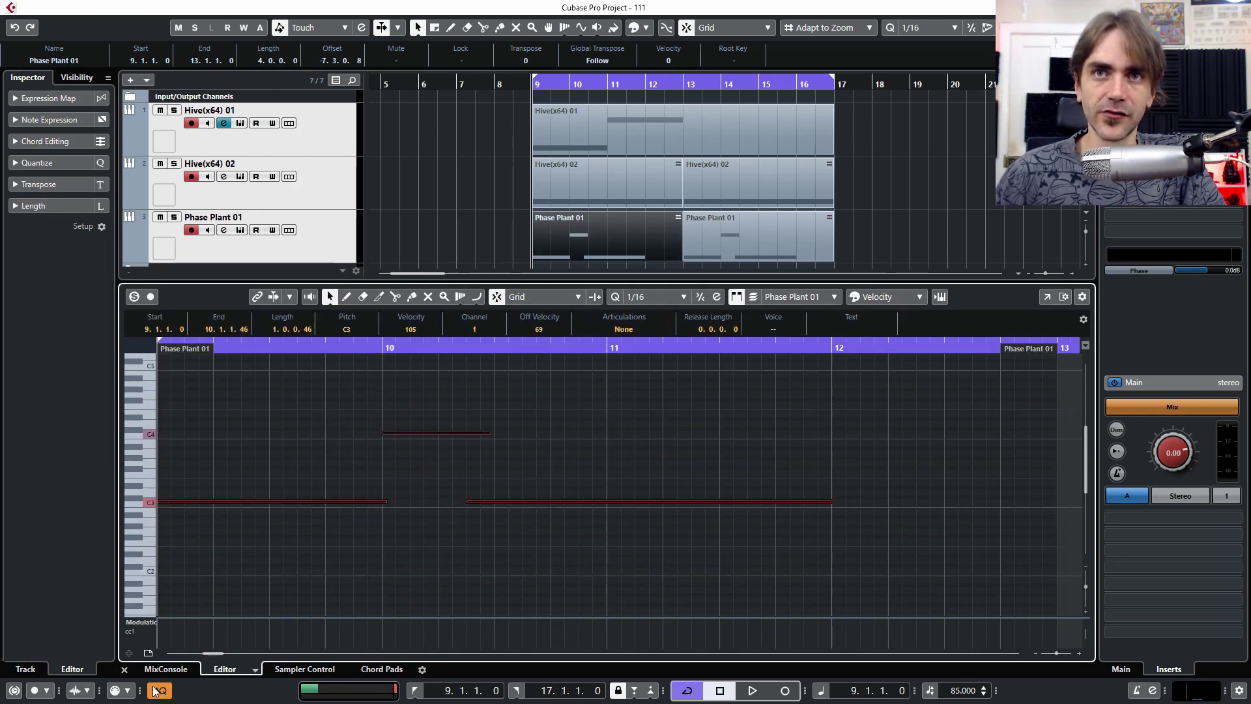
left_click(125, 669)
left_click(603, 232)
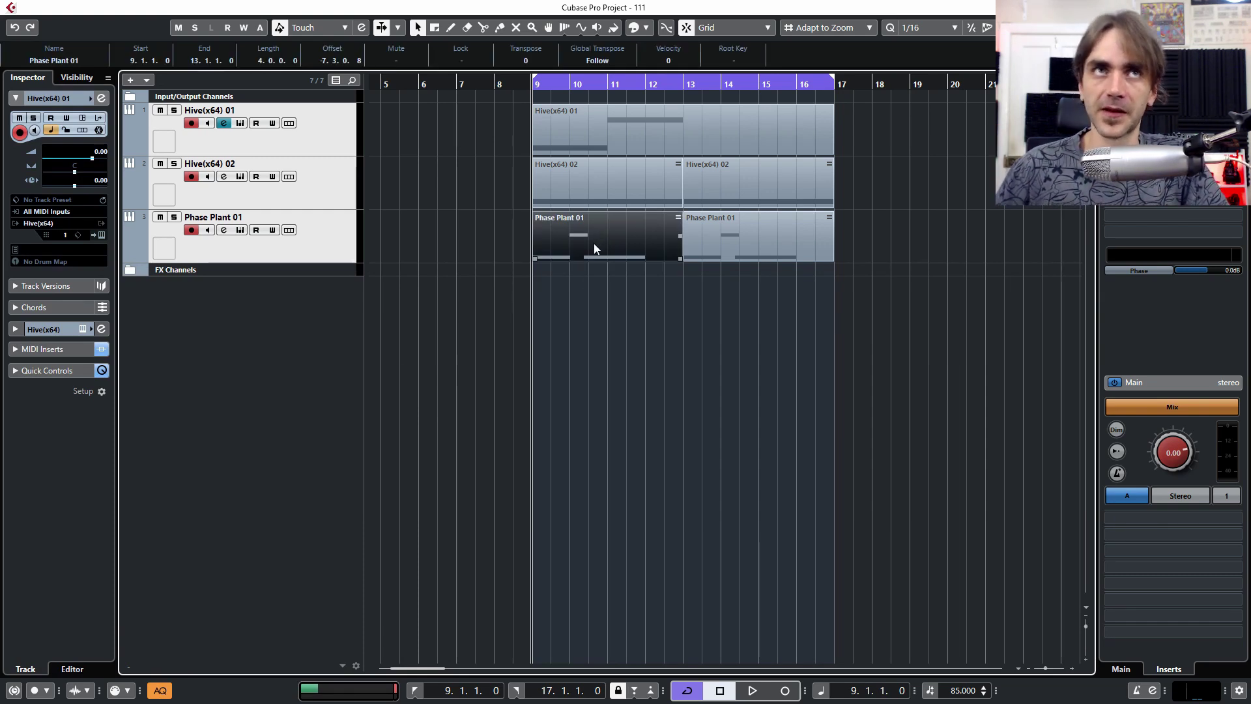
double_click(572, 245)
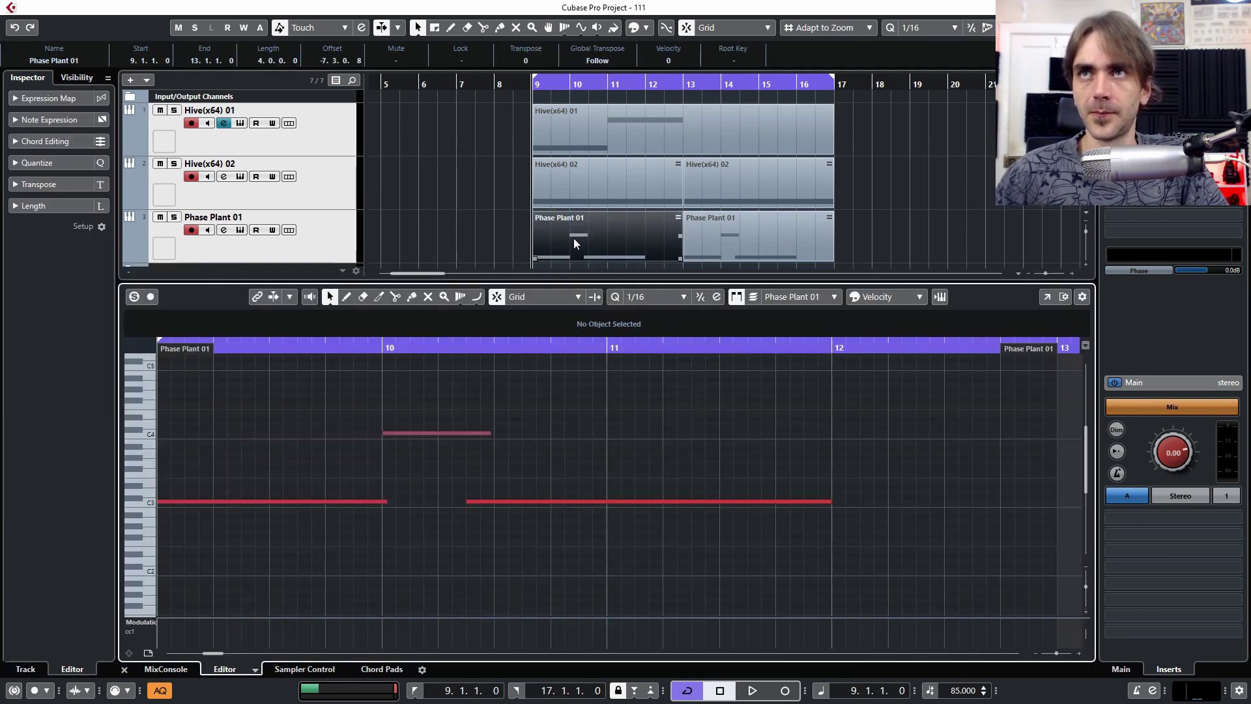
key("ctrl+e")
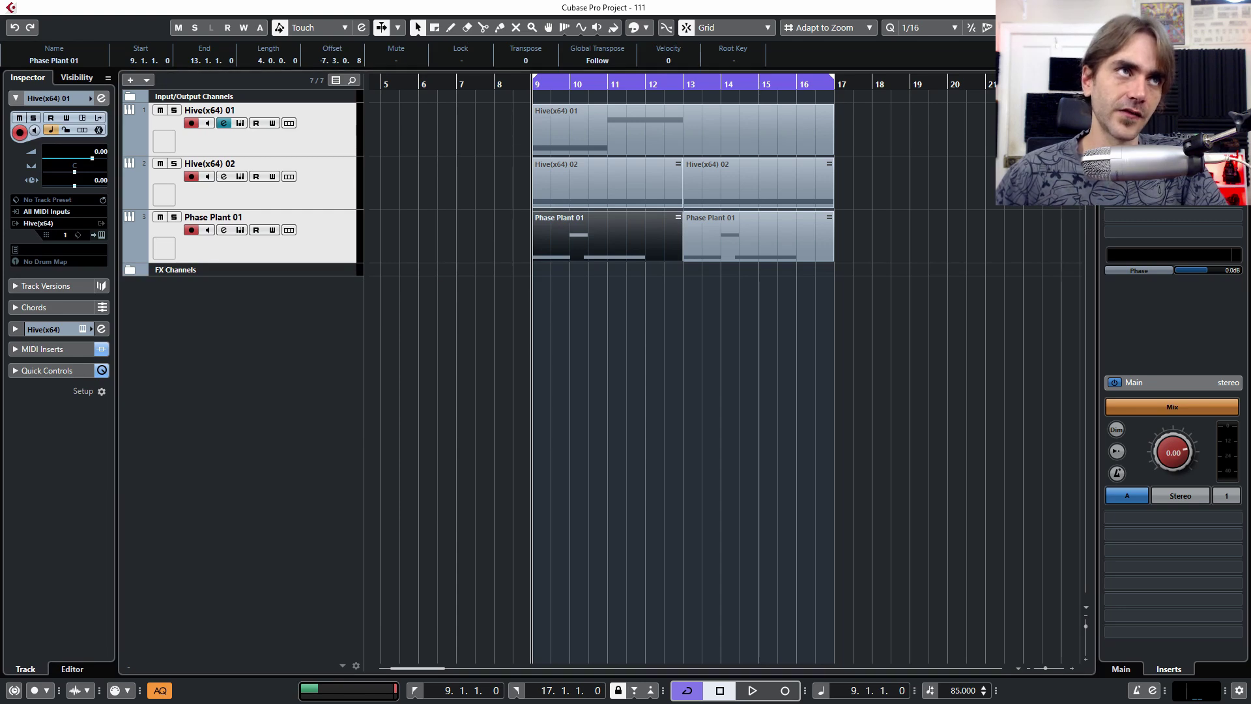
key("ctrl+comma")
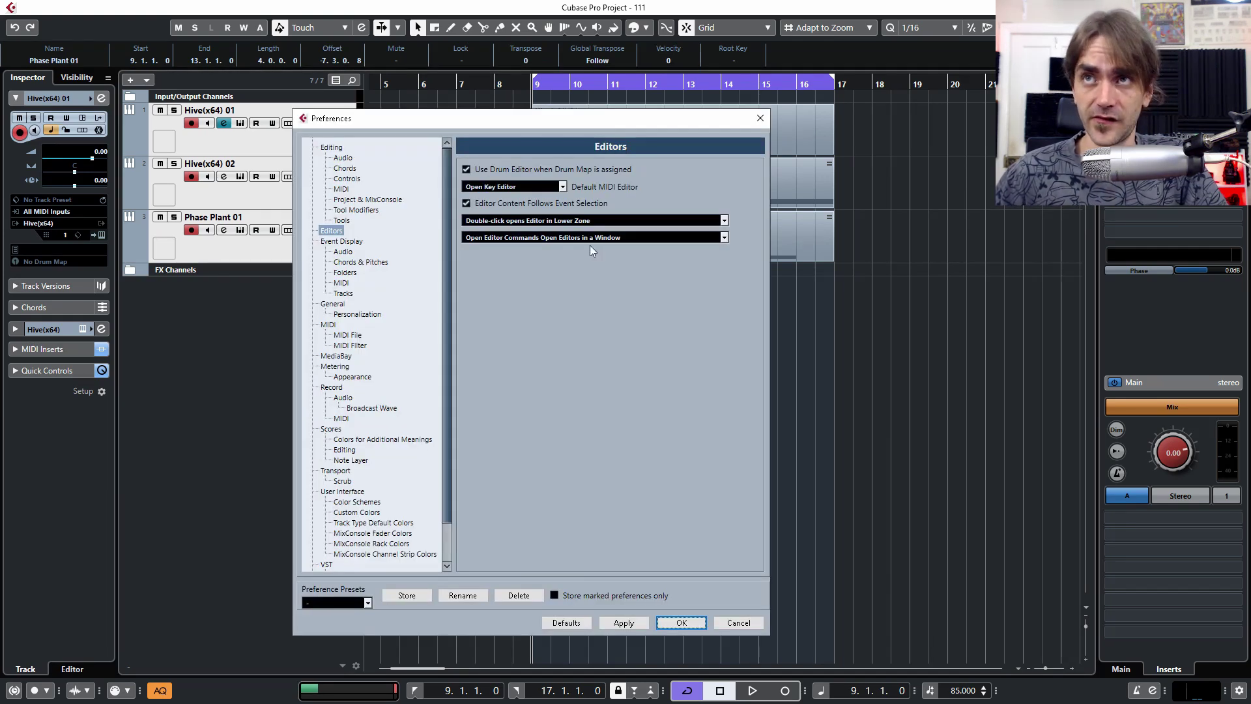
left_click(601, 221)
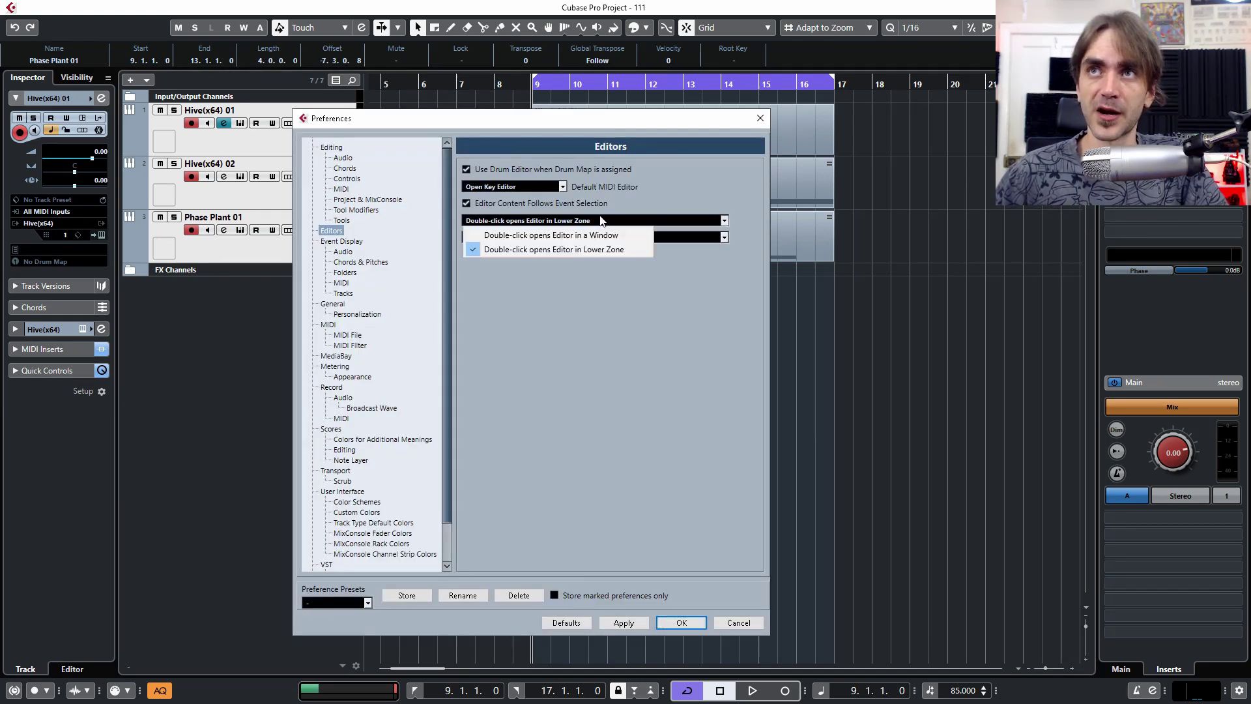
left_click(572, 236)
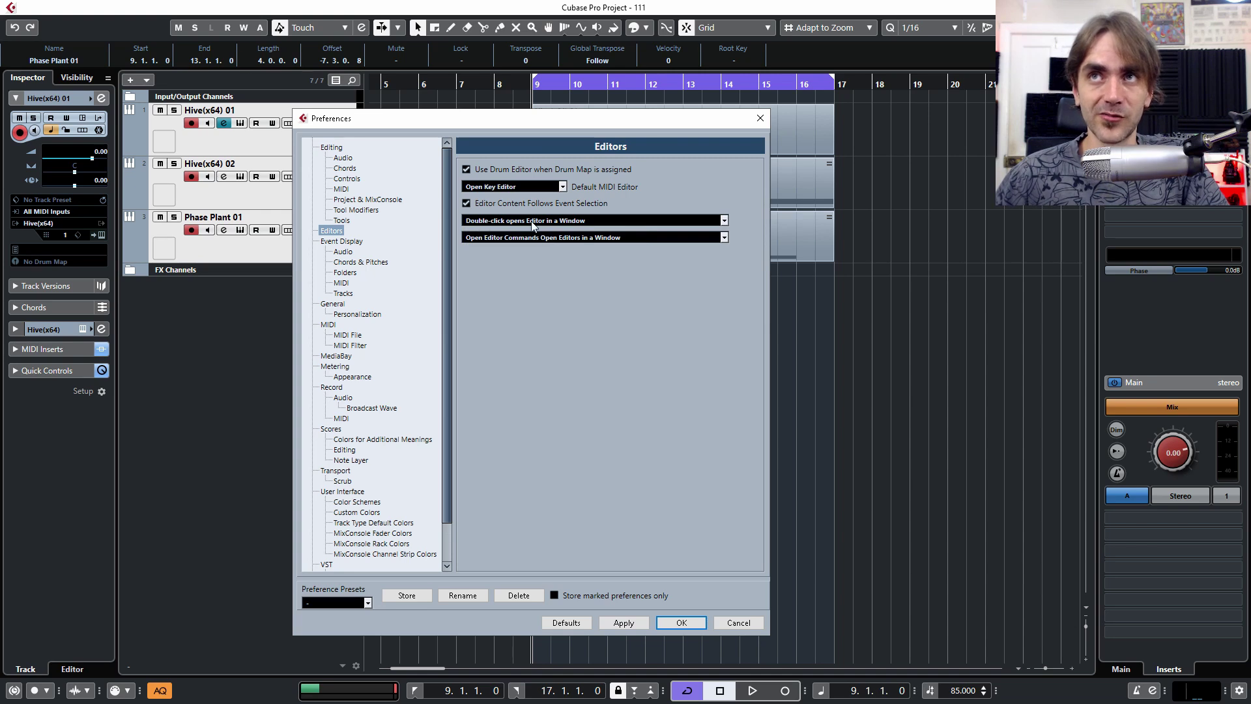
left_click(578, 226)
left_click(565, 249)
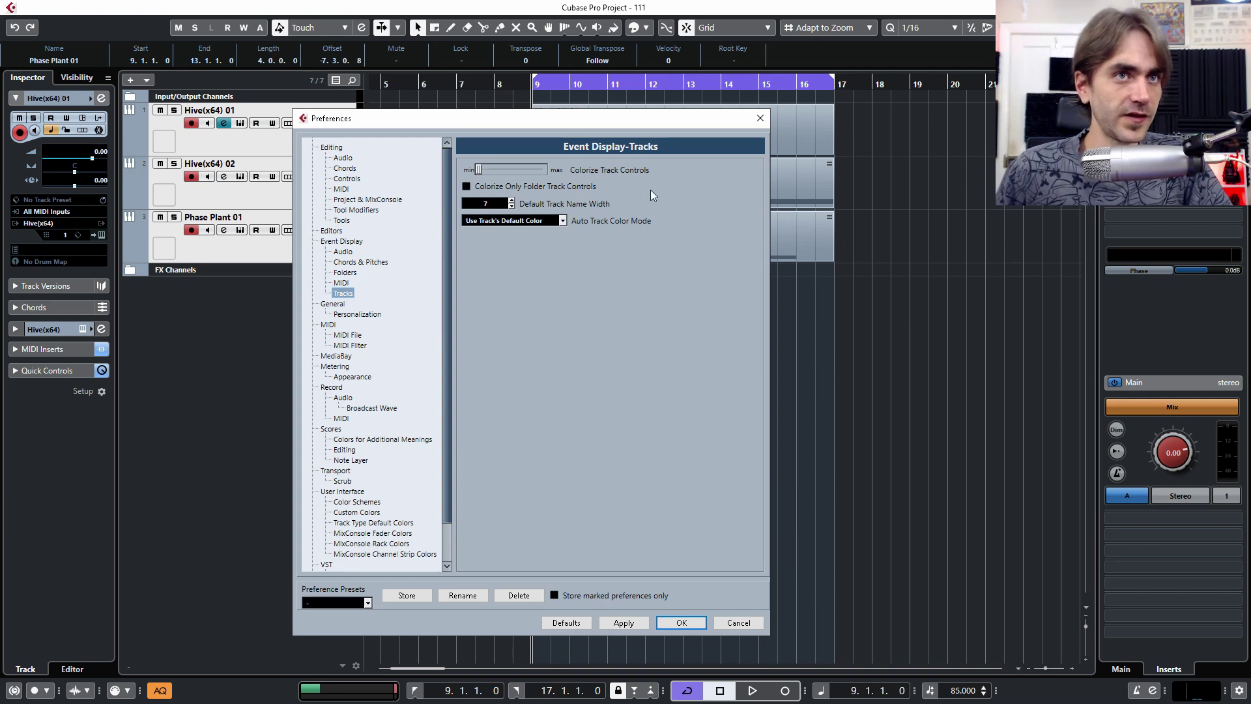
- Choose 'Use Previous Track Color +1' from the Auto Track Color Mode list
left_click(560, 220)
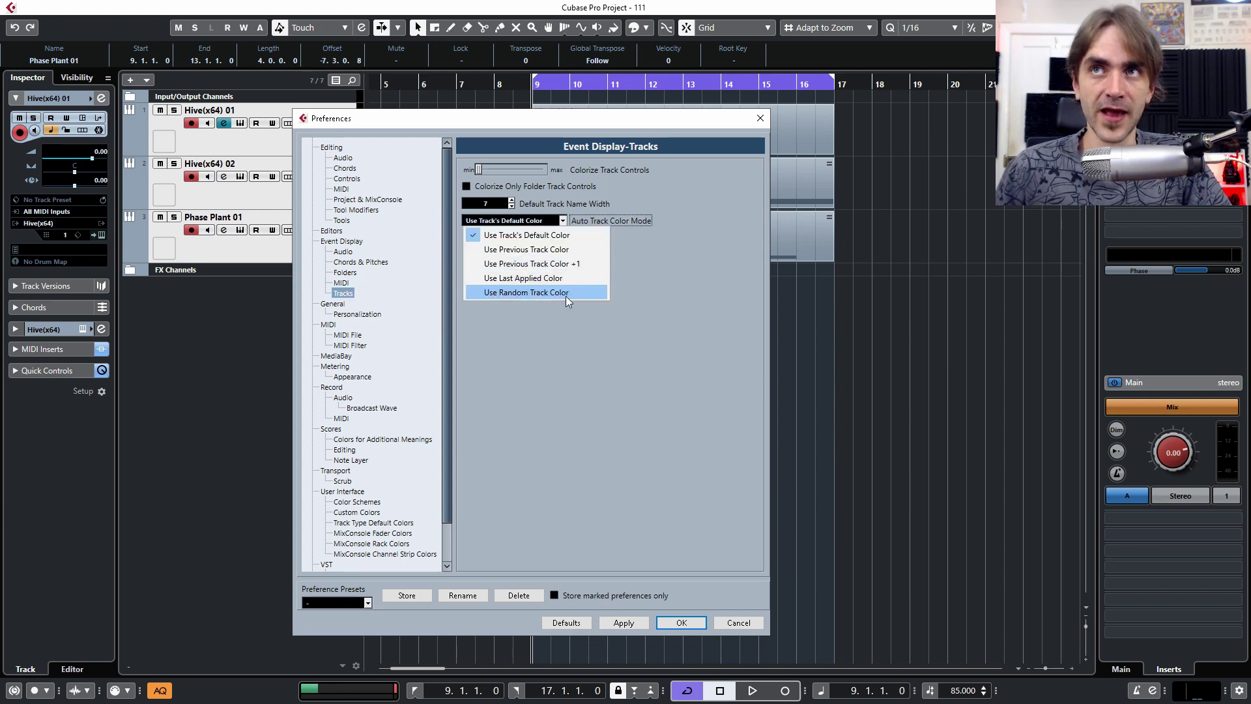
left_click(577, 267)
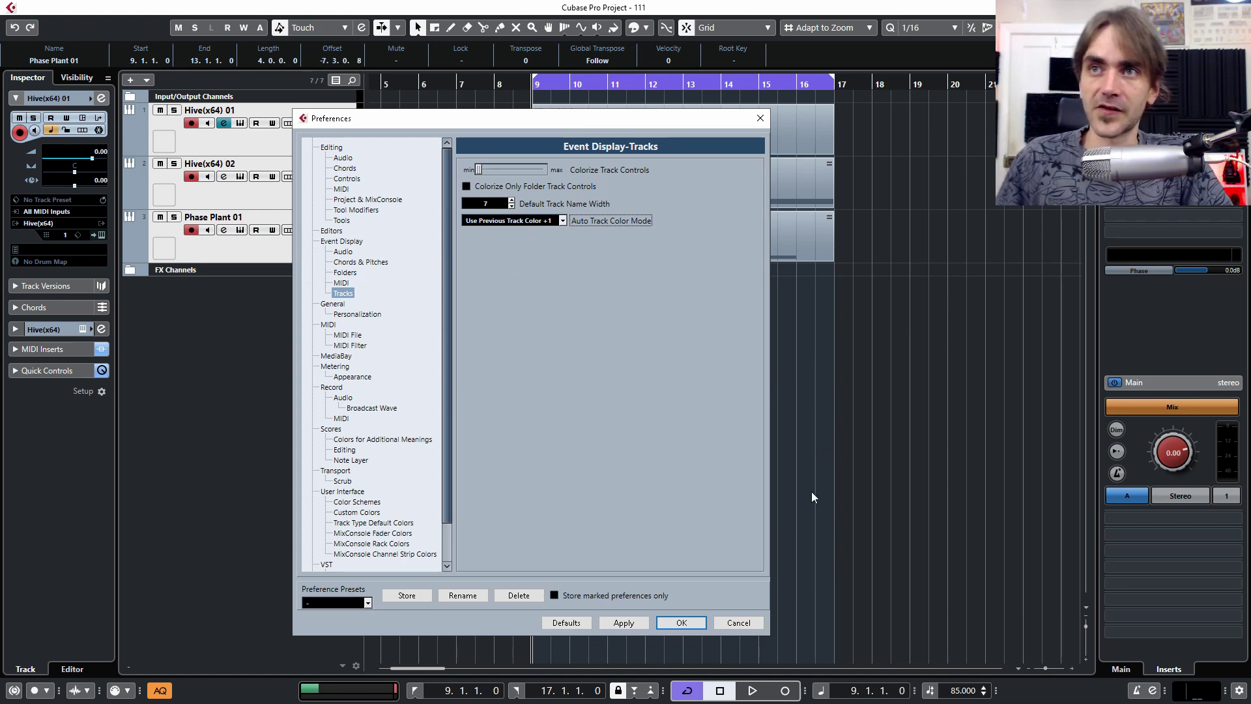
- Apply the preferences and add a Phase Plant instrument track
left_click(680, 623)
right_click(268, 384)
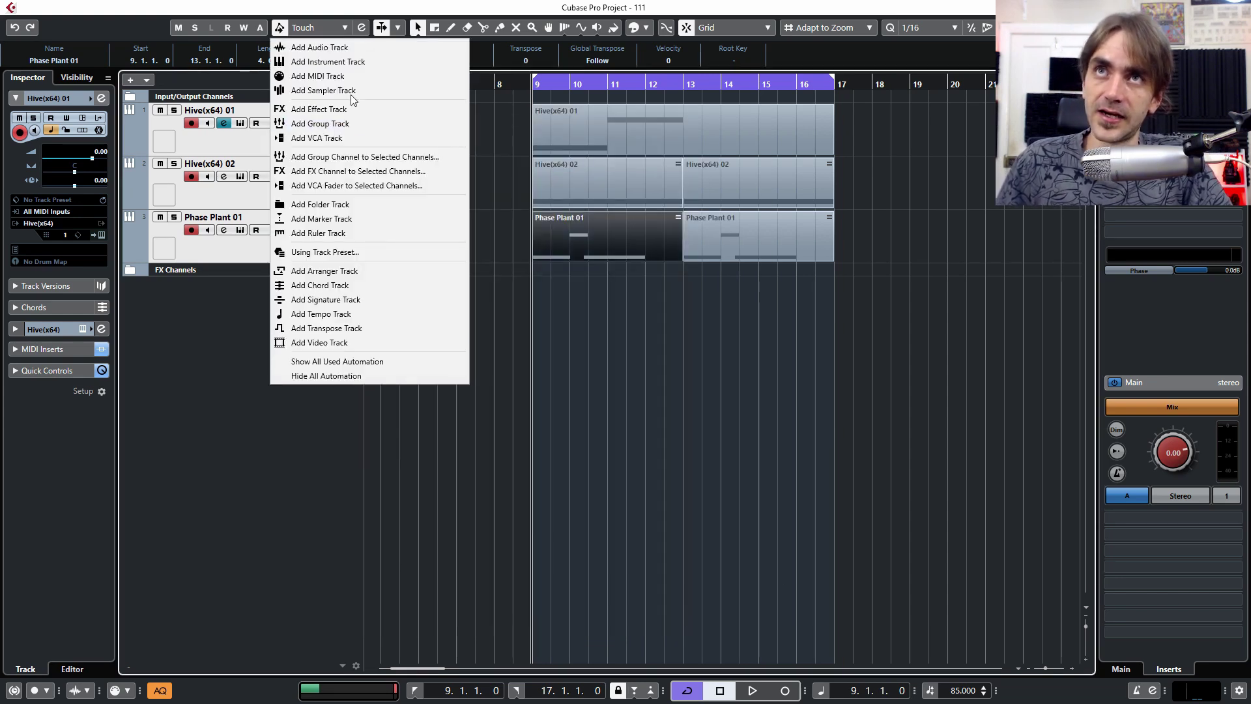
left_click(339, 62)
left_click(409, 466)
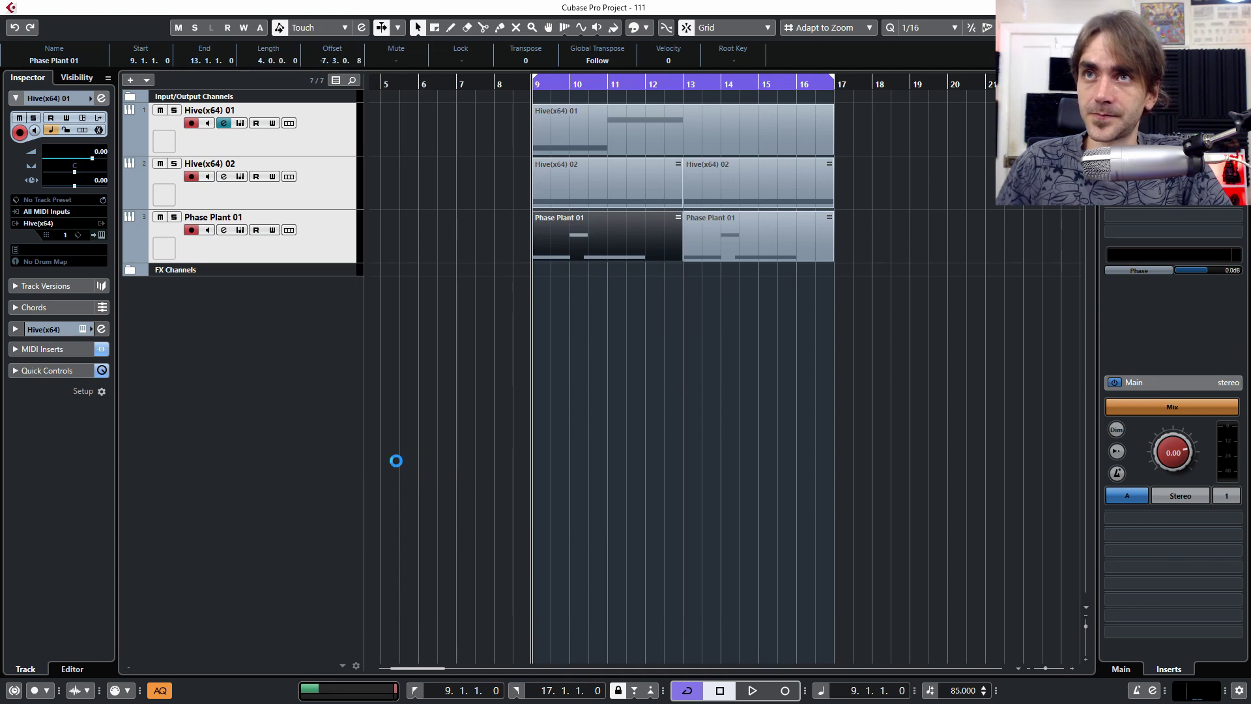
- Add a Hive(x64) instrument track and close its plugin window
right_click(269, 405)
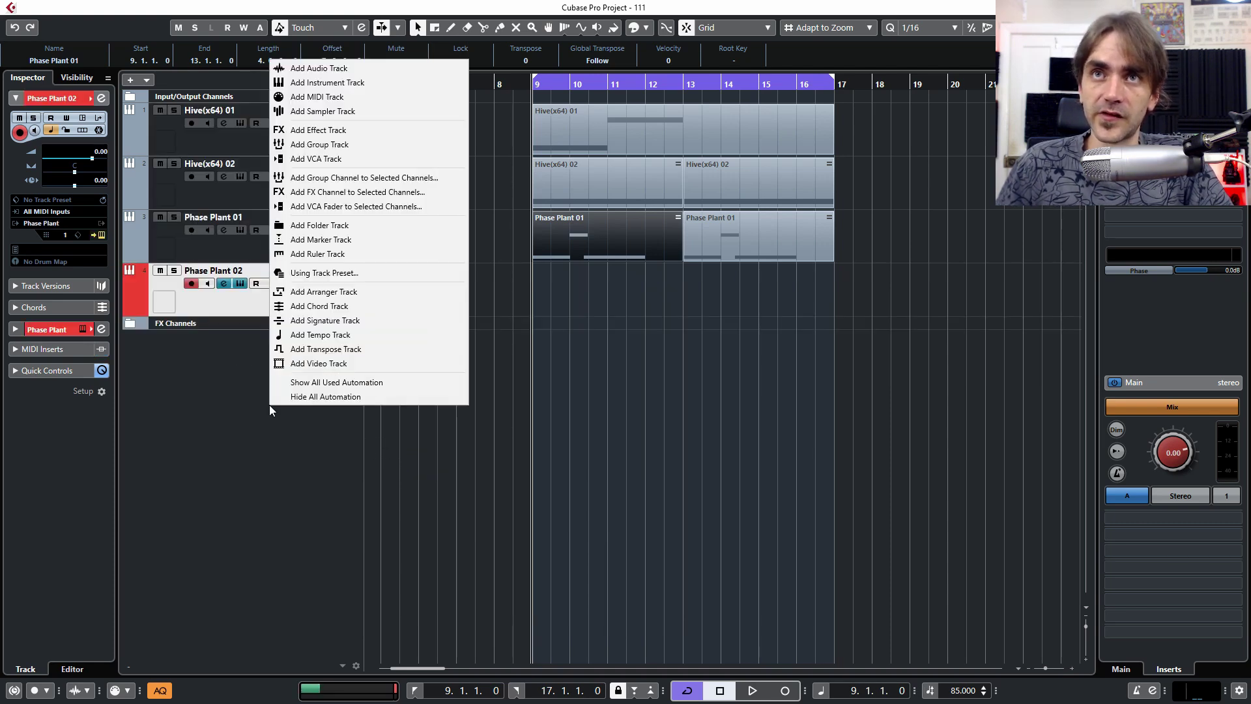
left_click(346, 82)
left_click(398, 389)
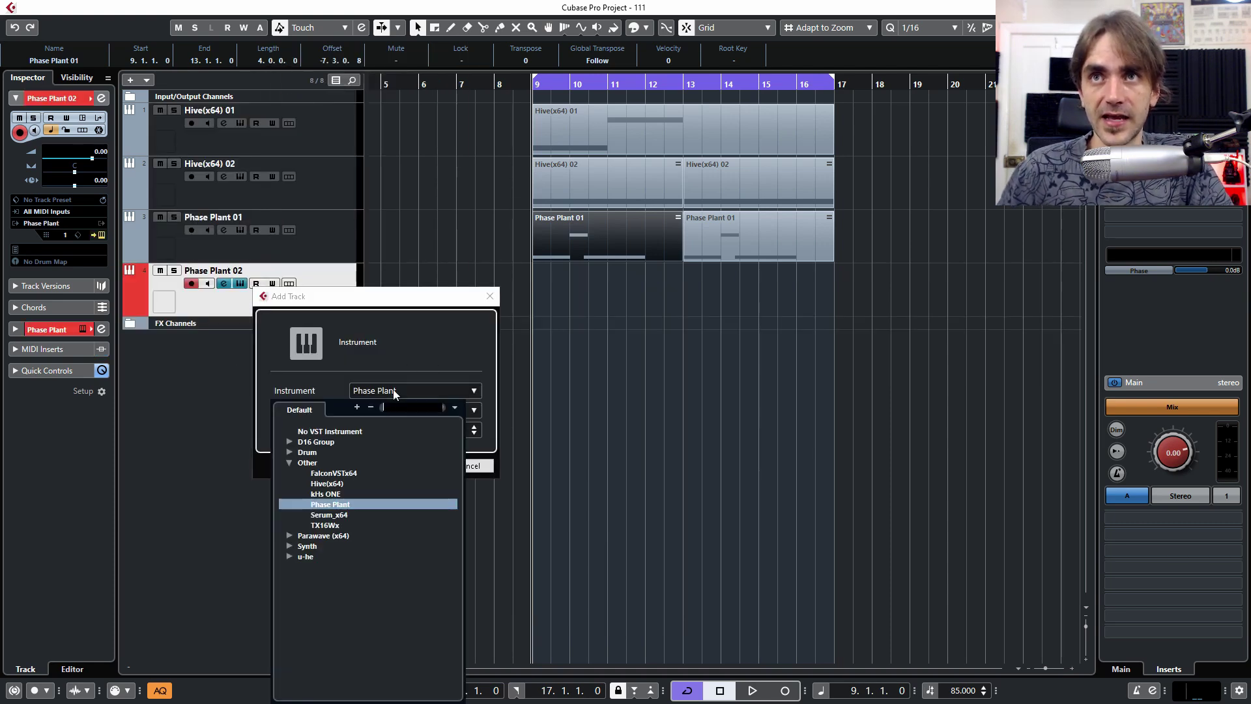
left_click(329, 490)
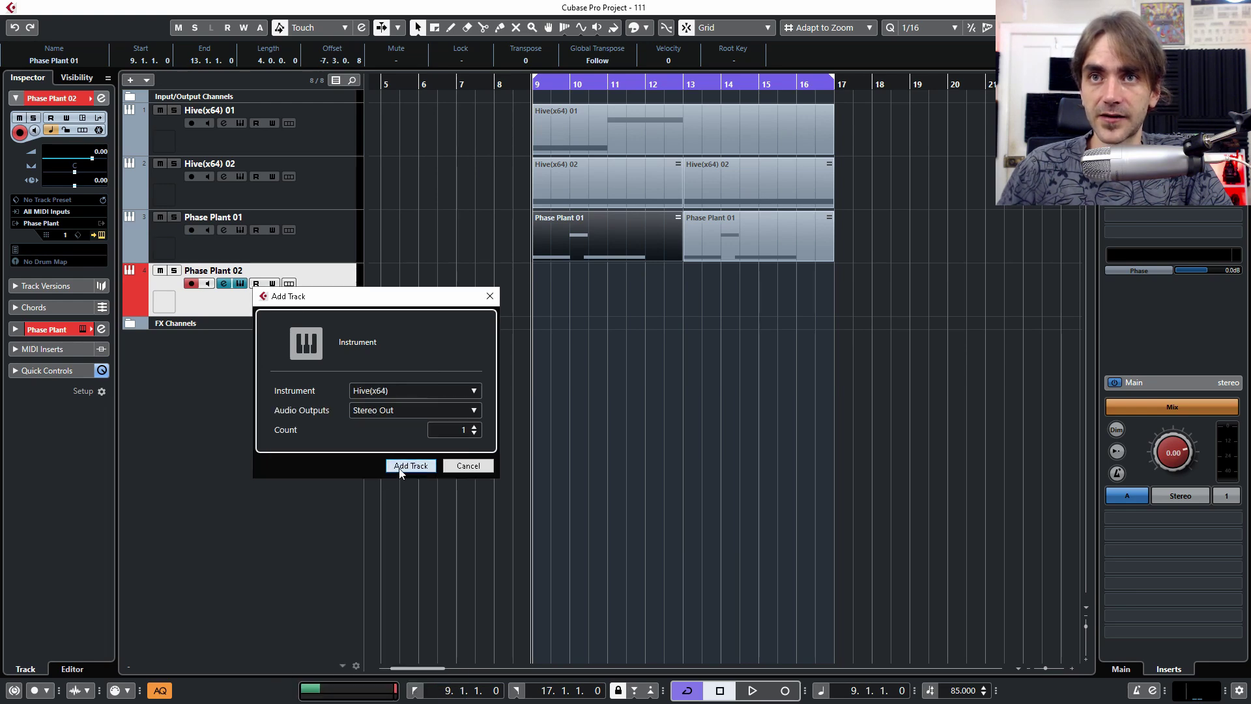
left_click(399, 465)
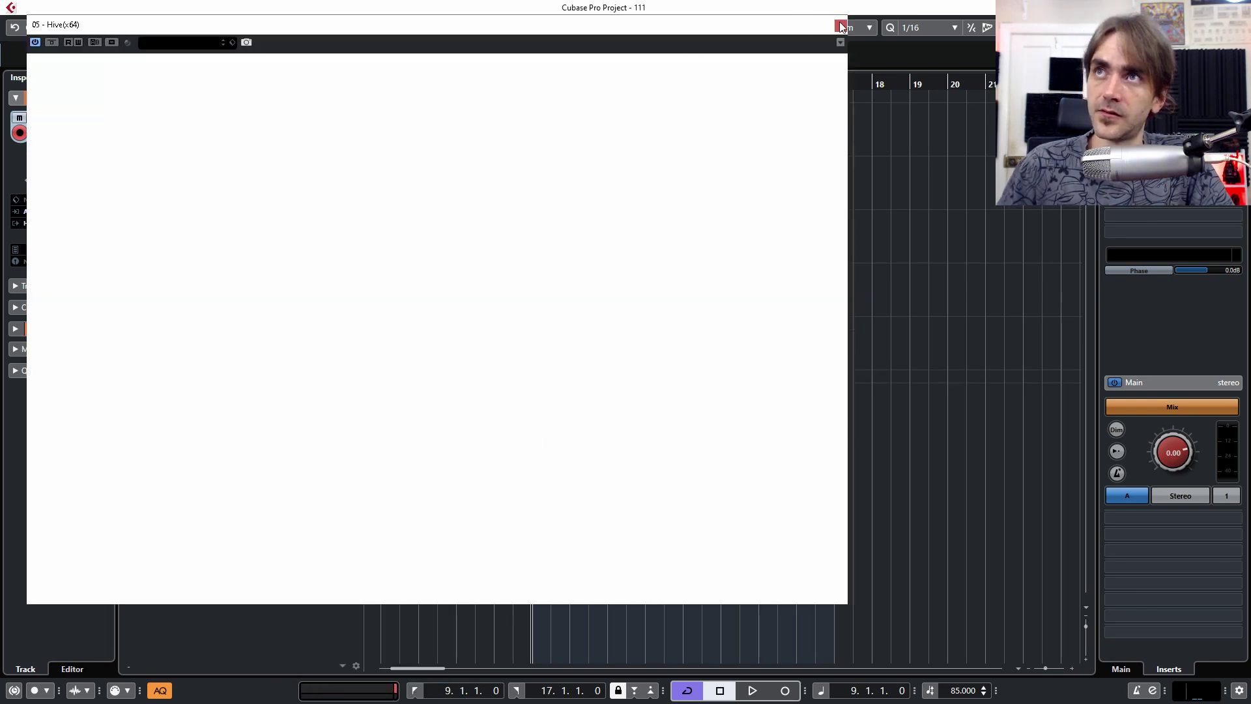
left_click(841, 26)
- Add a Serum_x64 instrument track, close its plugin window, and deselect everything
right_click(342, 428)
left_click(391, 124)
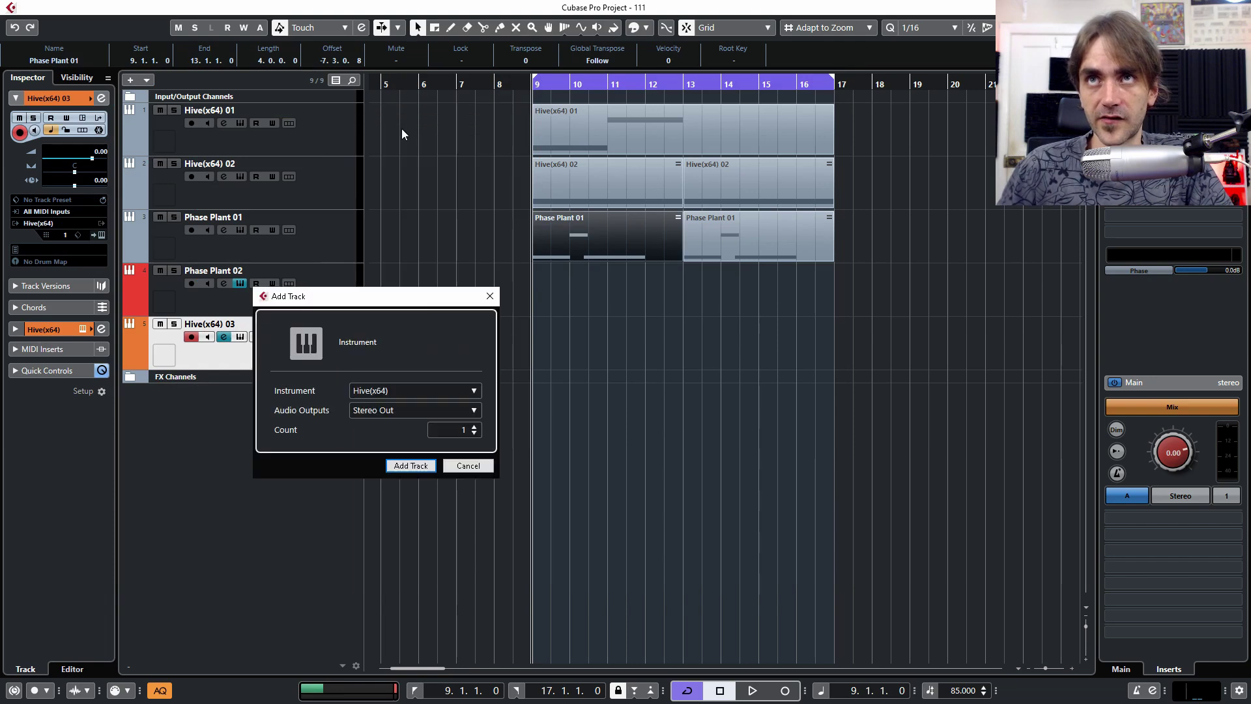
left_click(405, 389)
left_click(335, 515)
left_click(410, 465)
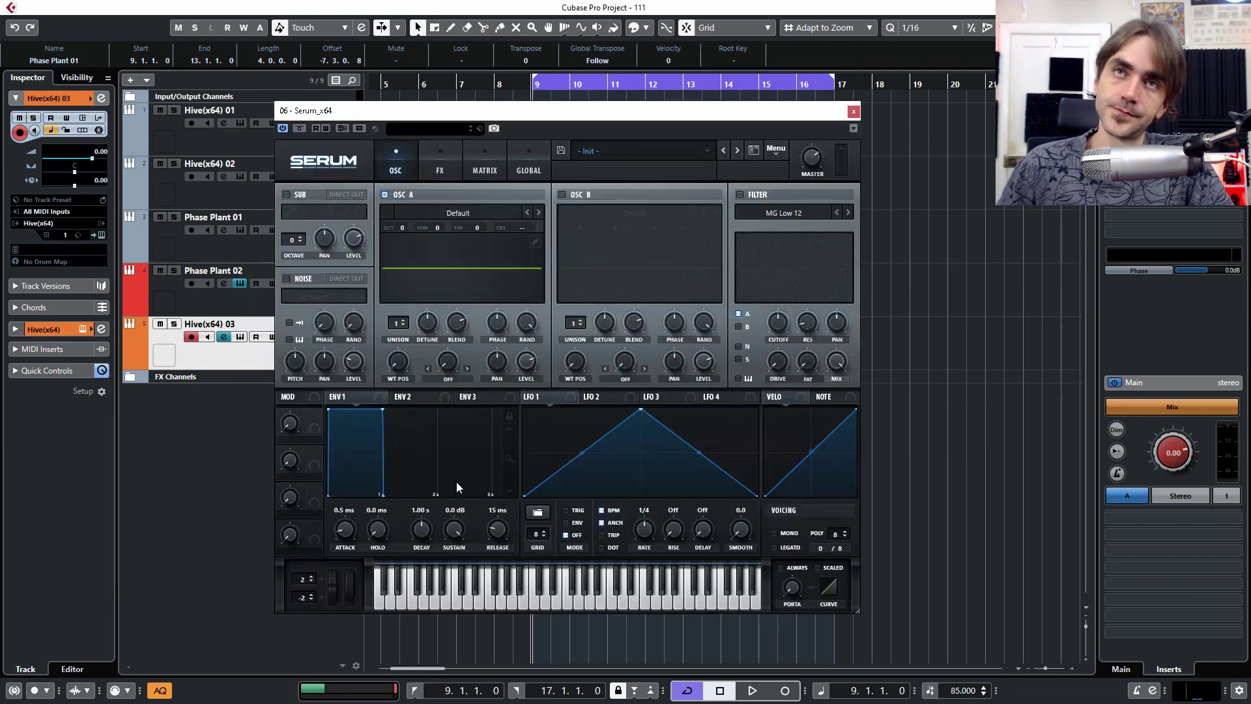
left_click(854, 111)
left_click(624, 413)
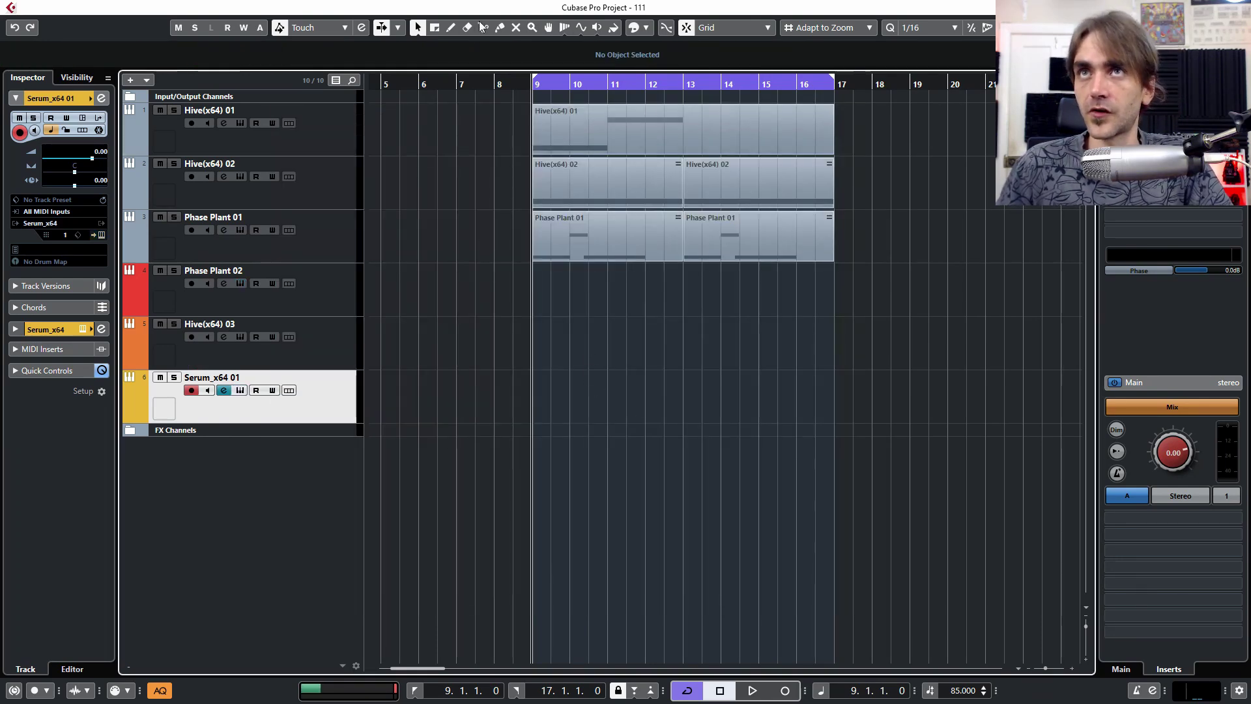
- Draw test parts on the three new tracks, then marquee-select and delete them
left_click(450, 28)
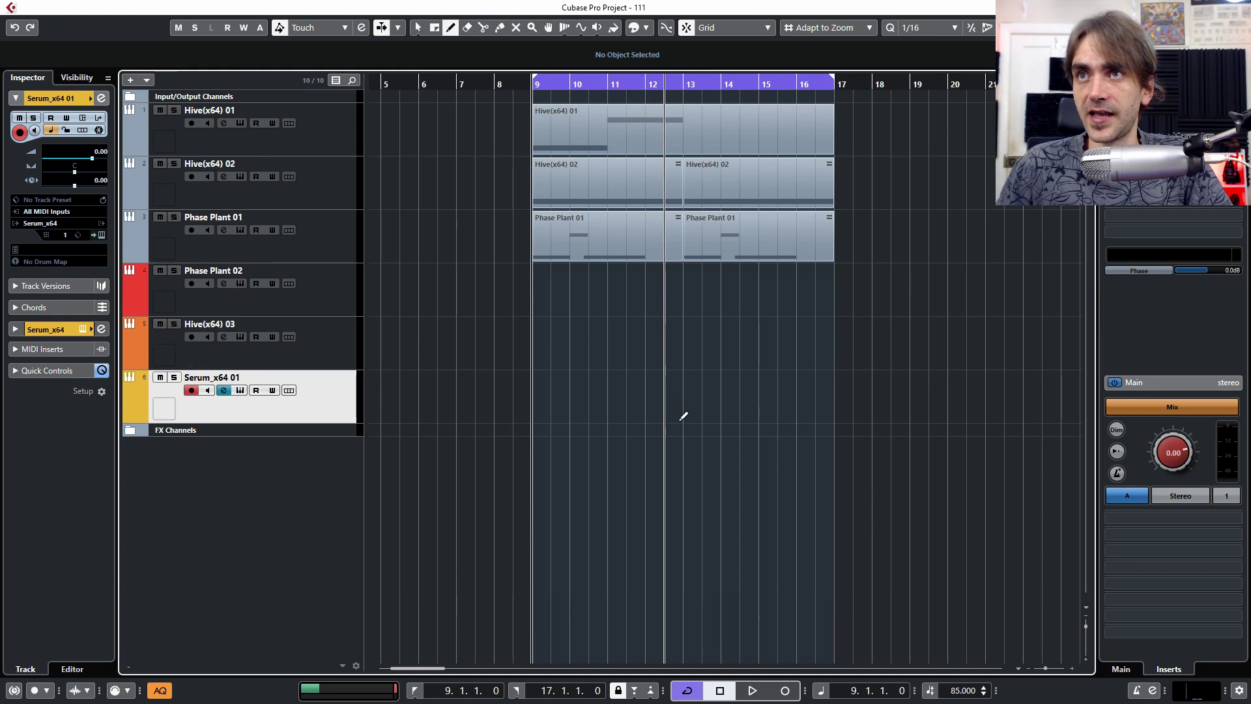
left_click_drag(668, 400, 796, 401)
left_click_drag(702, 342, 759, 343)
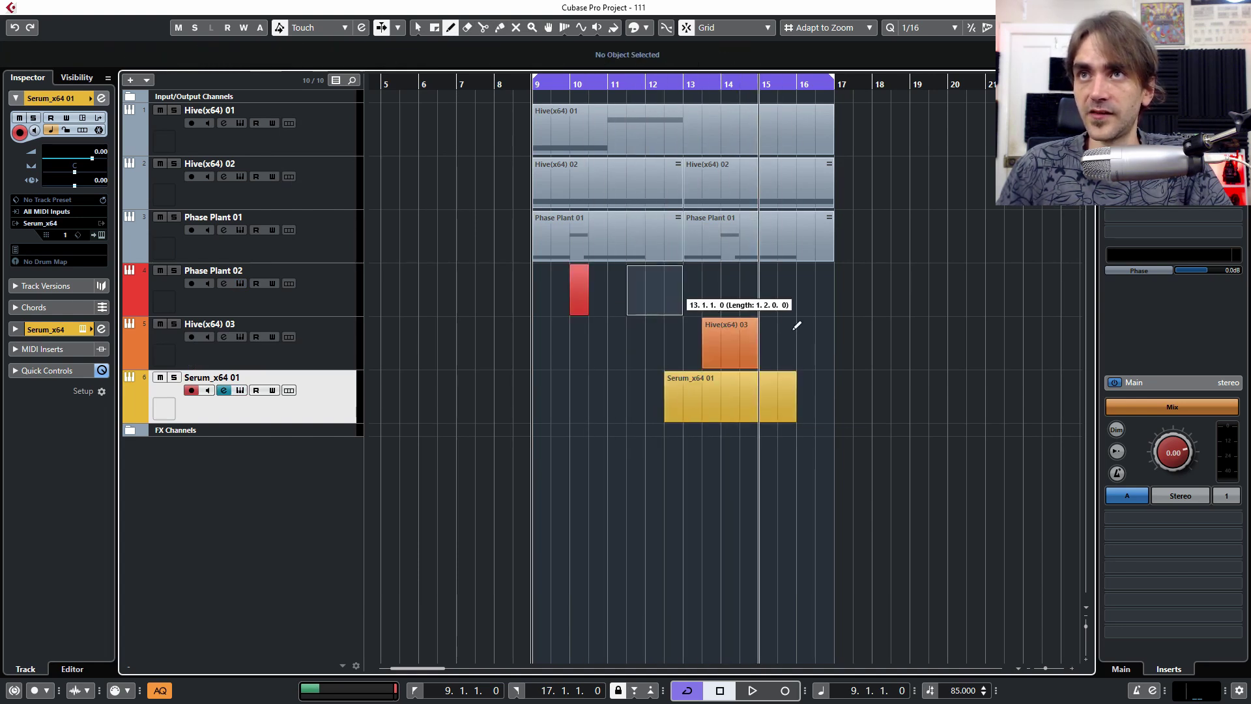
left_click_drag(628, 287, 797, 287)
left_click_drag(553, 398, 588, 399)
left_click(552, 339)
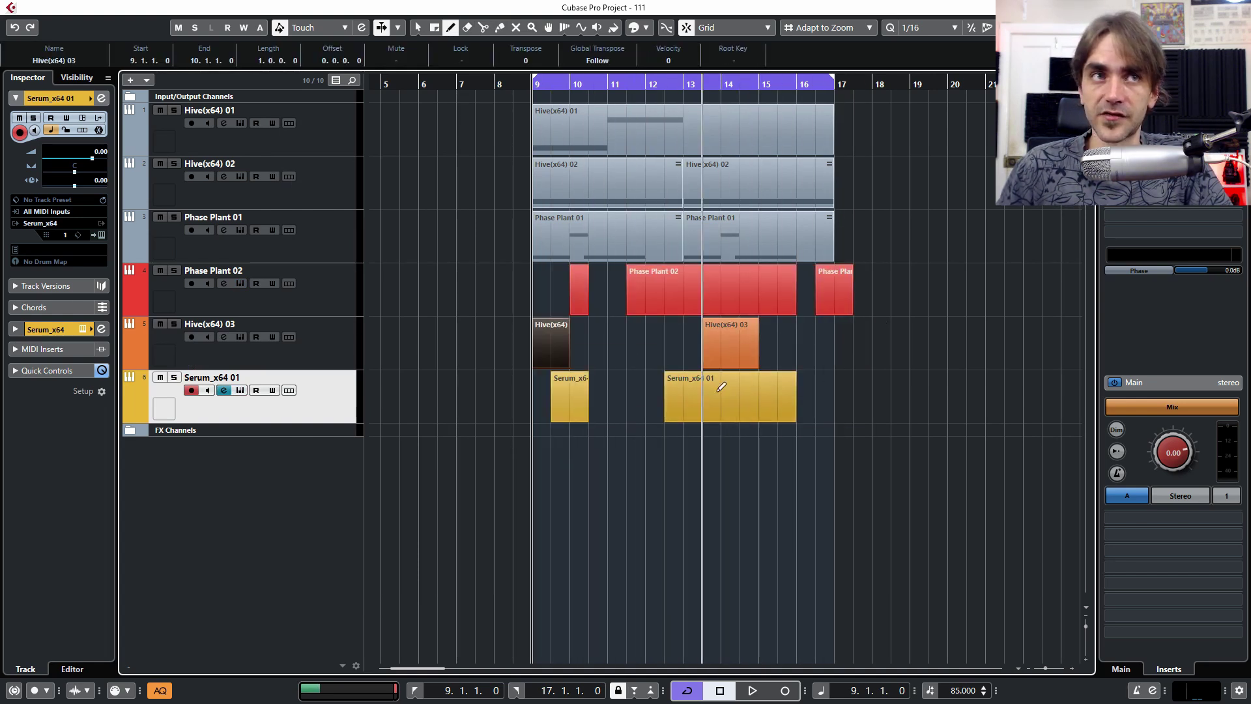
left_click_drag(855, 342, 871, 342)
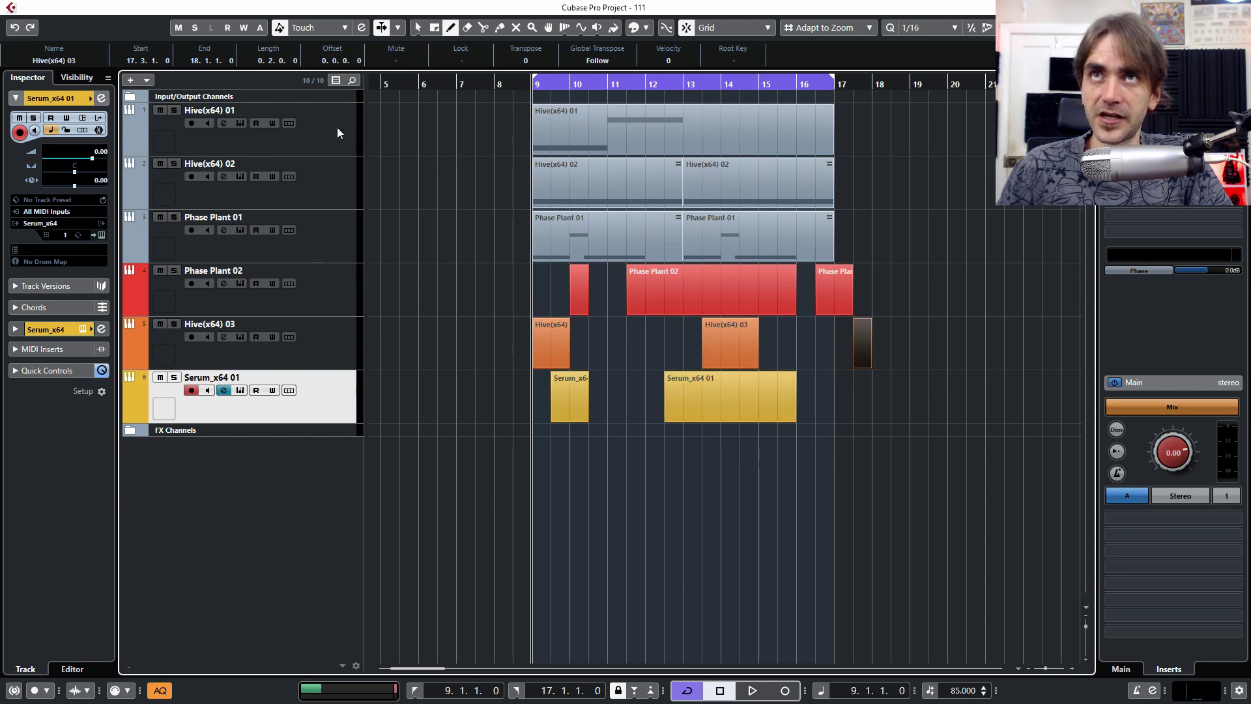
left_click(417, 27)
mouse_move(462, 526)
left_mouse_down()
mouse_move(905, 300)
mouse_move(1001, 268)
left_mouse_up()
key("Delete")
- Colour the right Phase Plant 01 part red with the Colorize palette
left_click(718, 241)
left_click(645, 29)
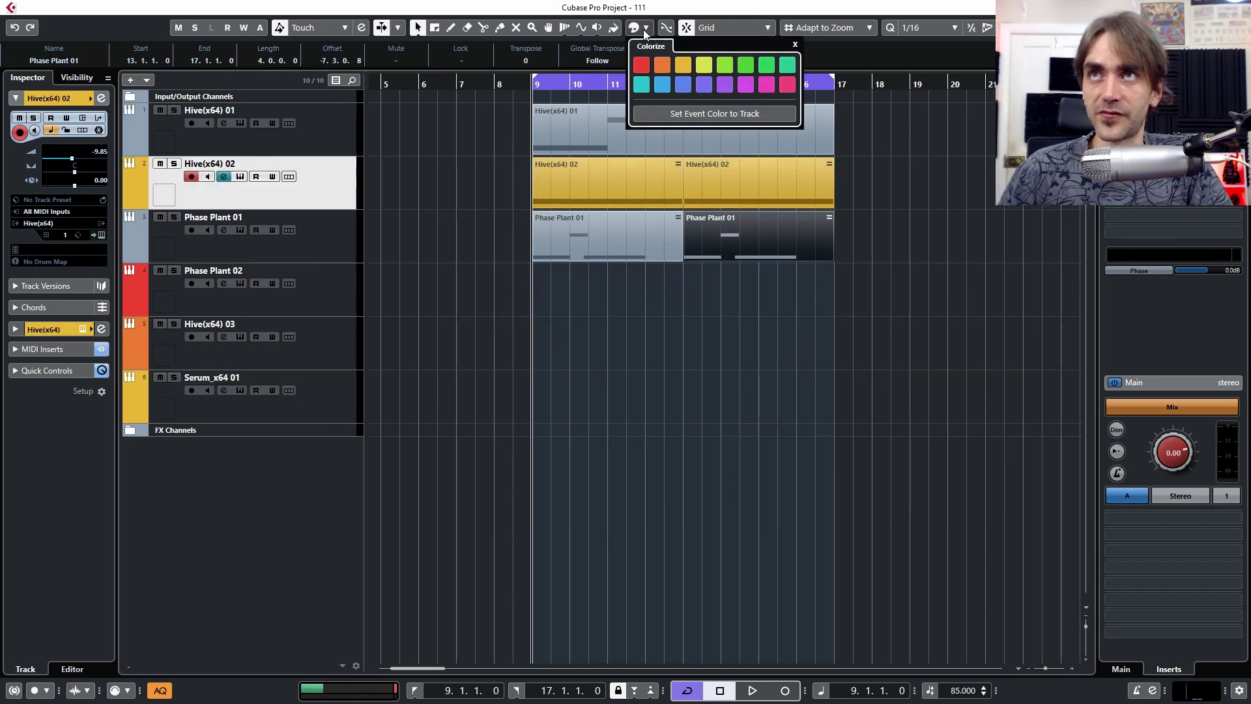
left_click(637, 65)
left_click(608, 274)
left_click(341, 248)
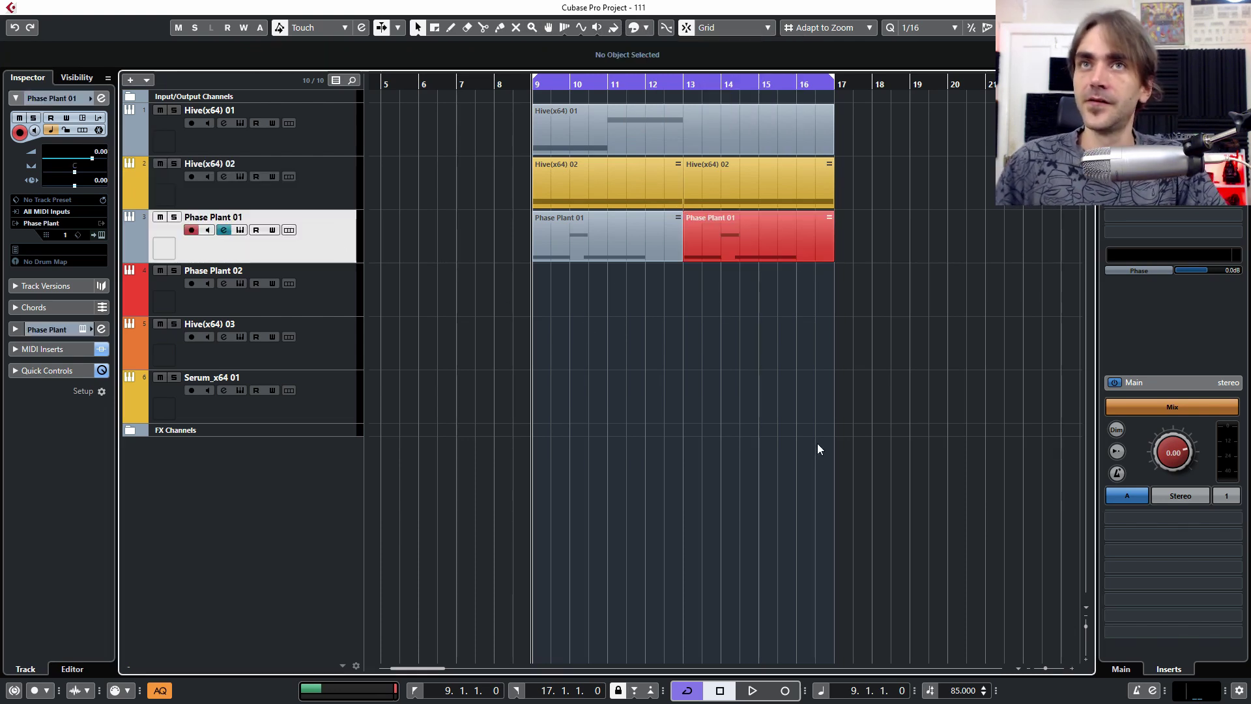
left_click(318, 304)
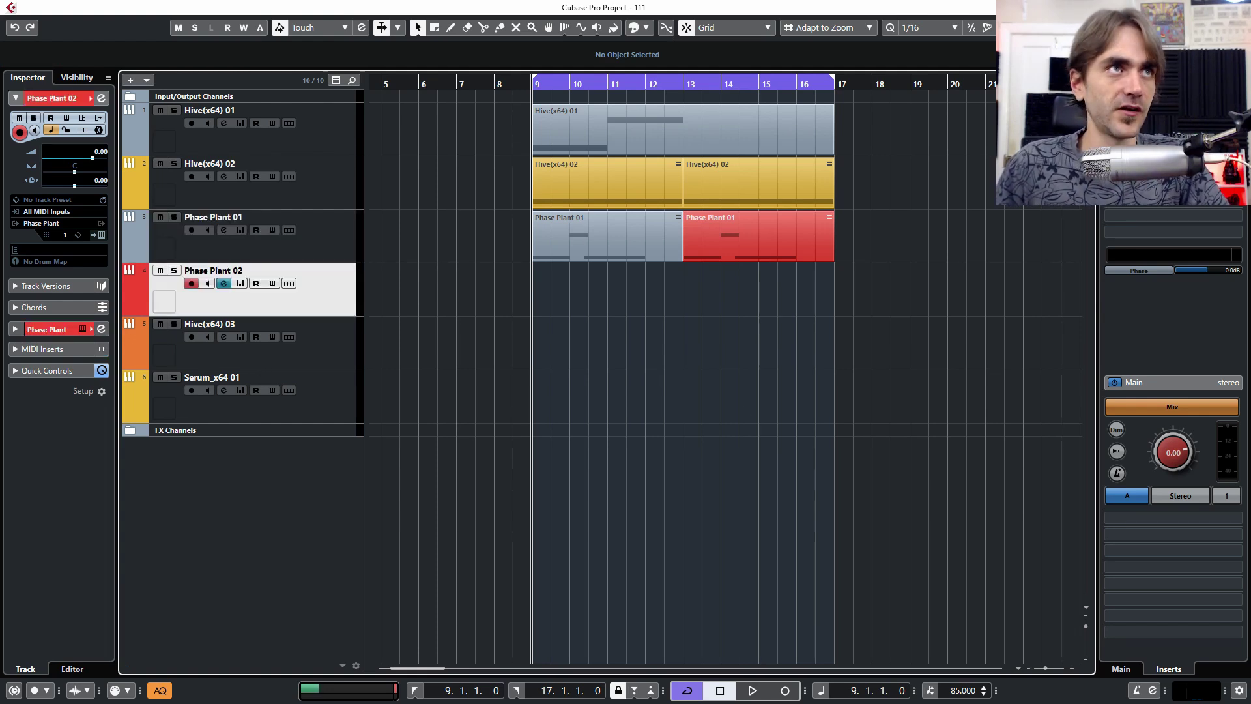
- Tick 'Return to Start Position on Stop' on the Transport preferences page and confirm with OK
key("ctrl+comma")
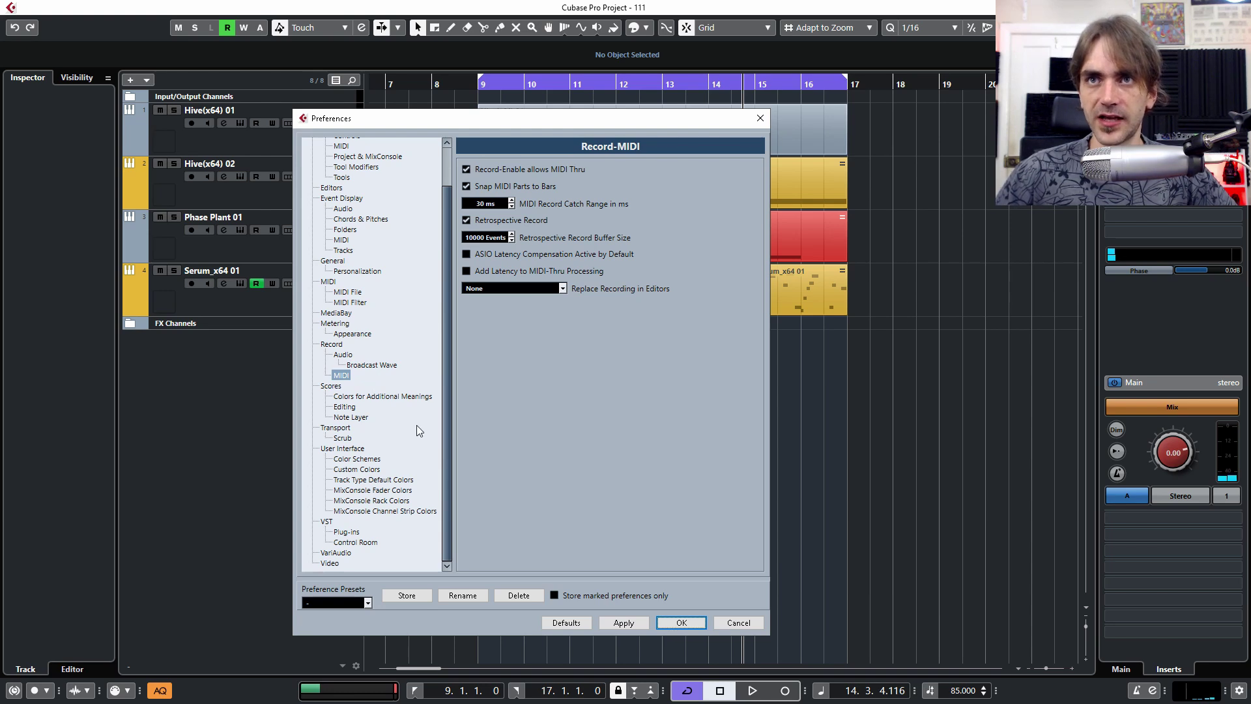
left_click(341, 428)
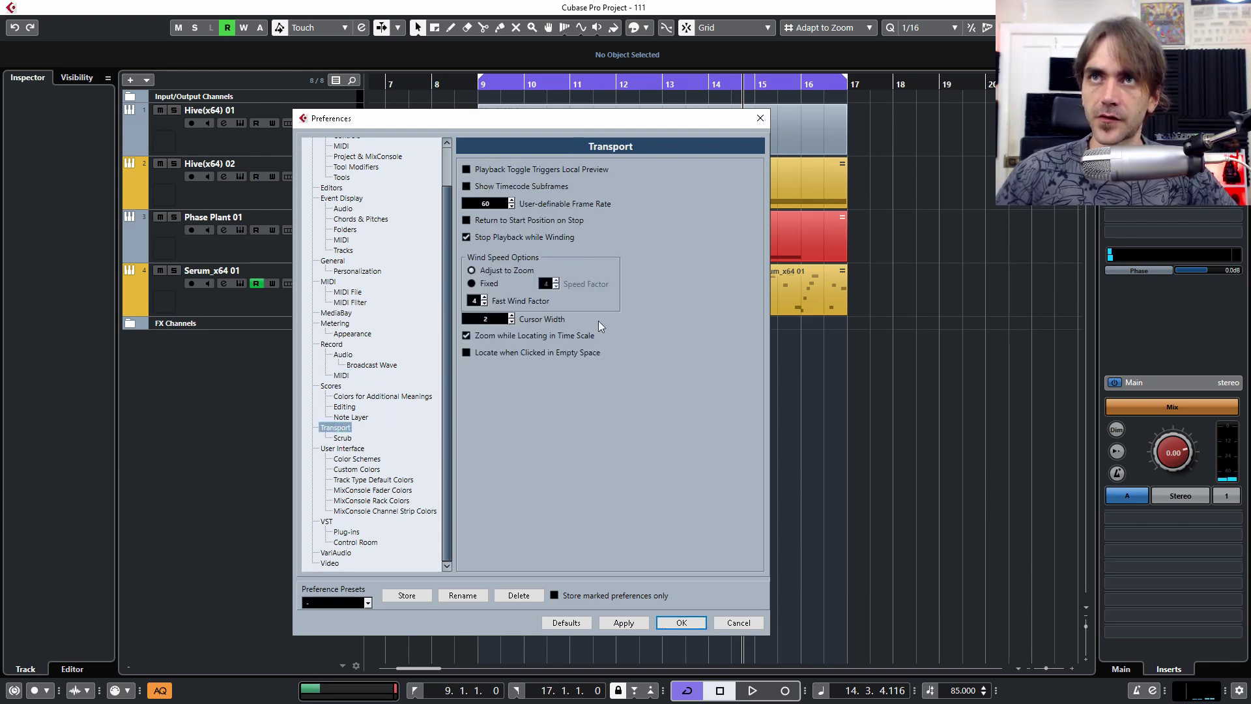
left_click(522, 223)
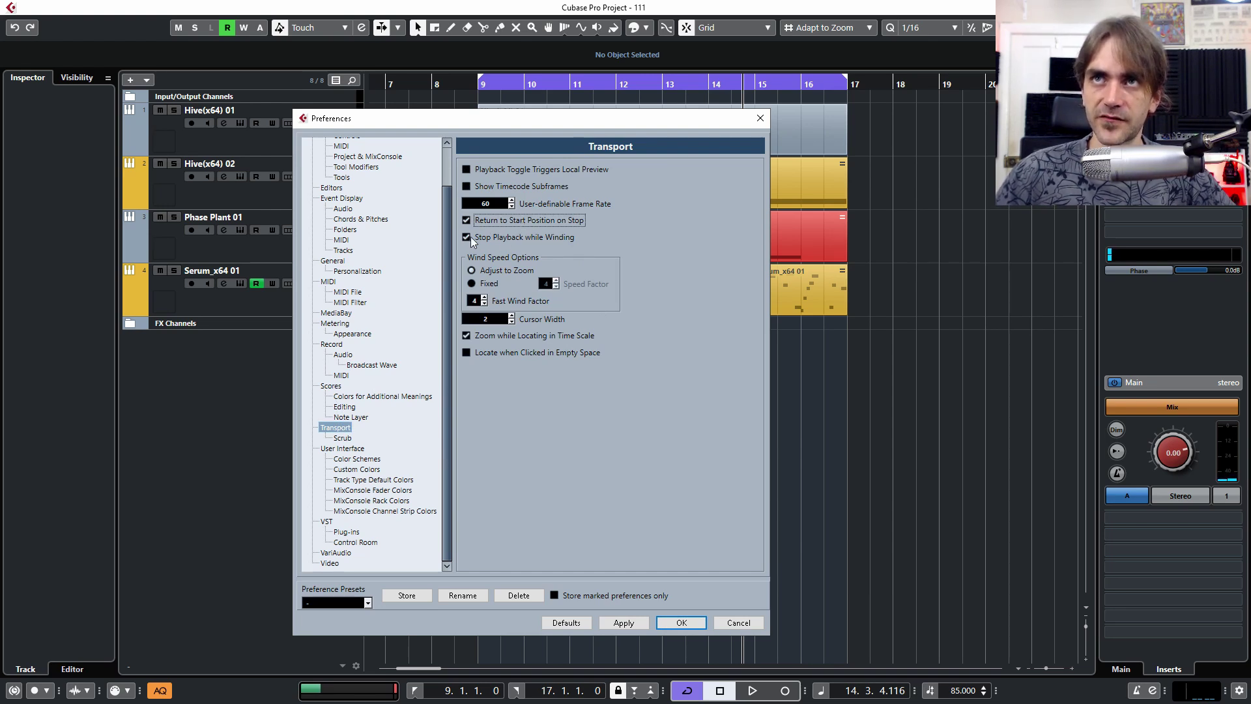
left_click(682, 623)
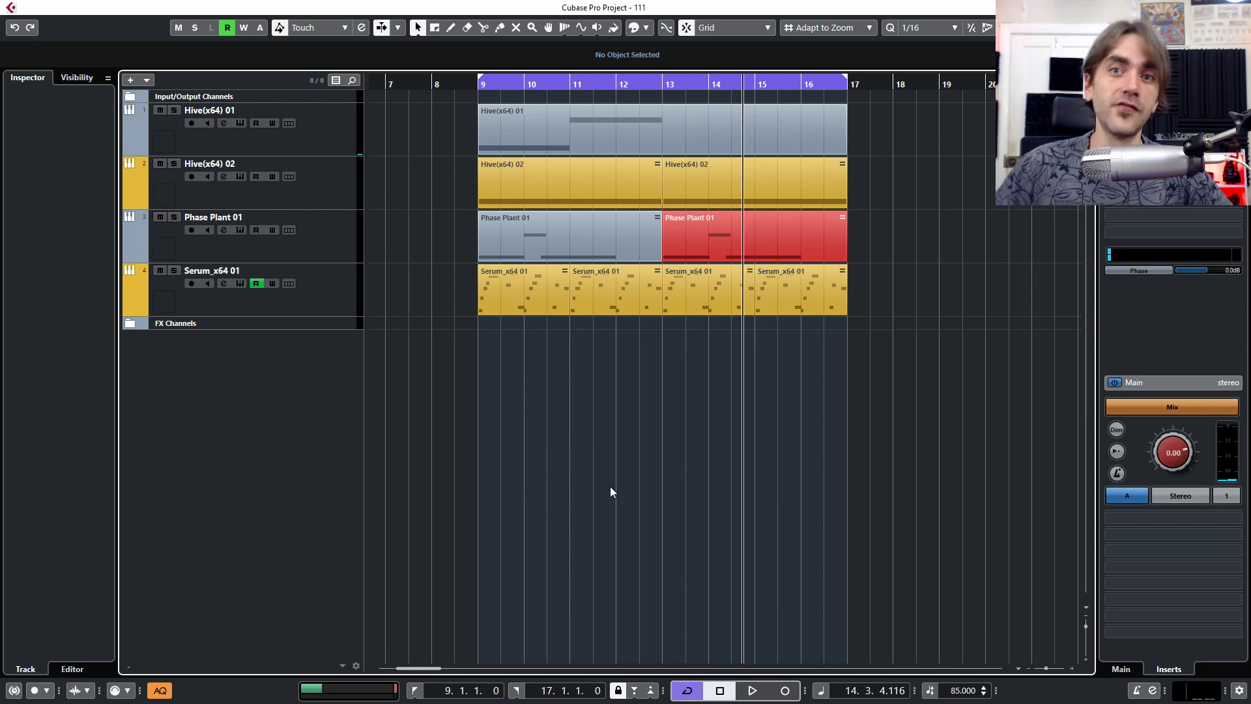
- Play from bar 9, zoom out, and stop to confirm the playhead returns to 9.1.1.0
key("KP_1")
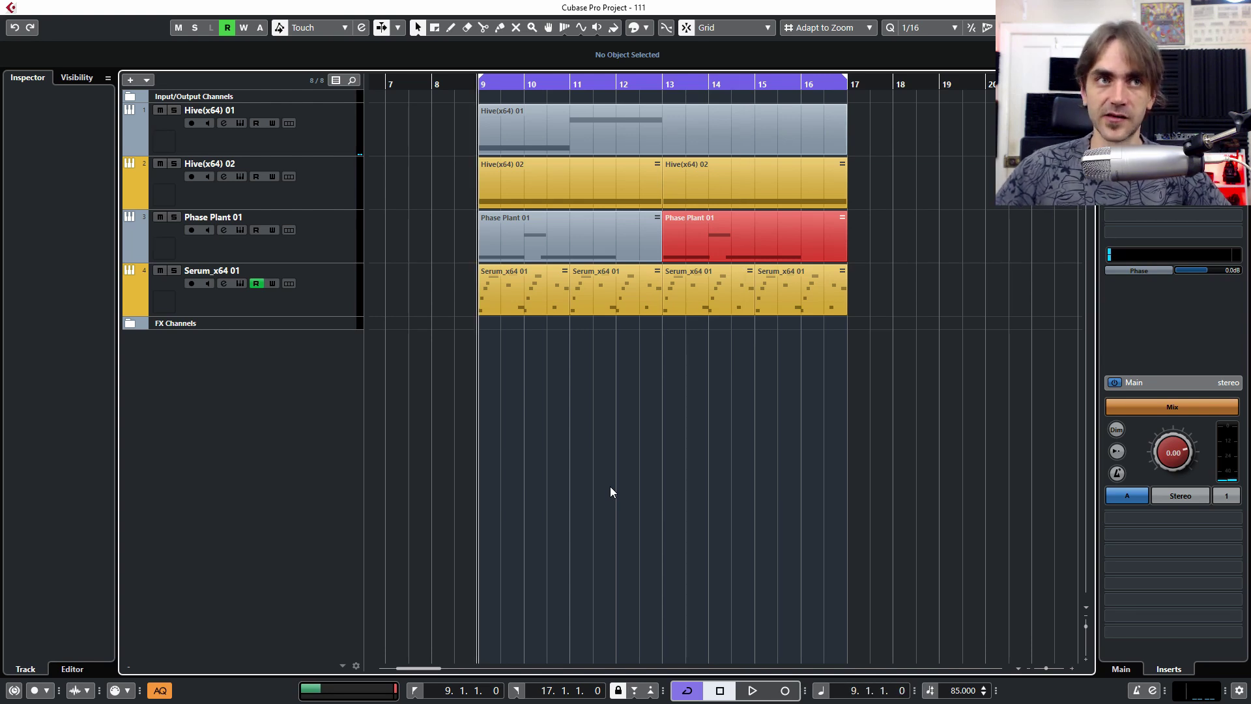
key("space")
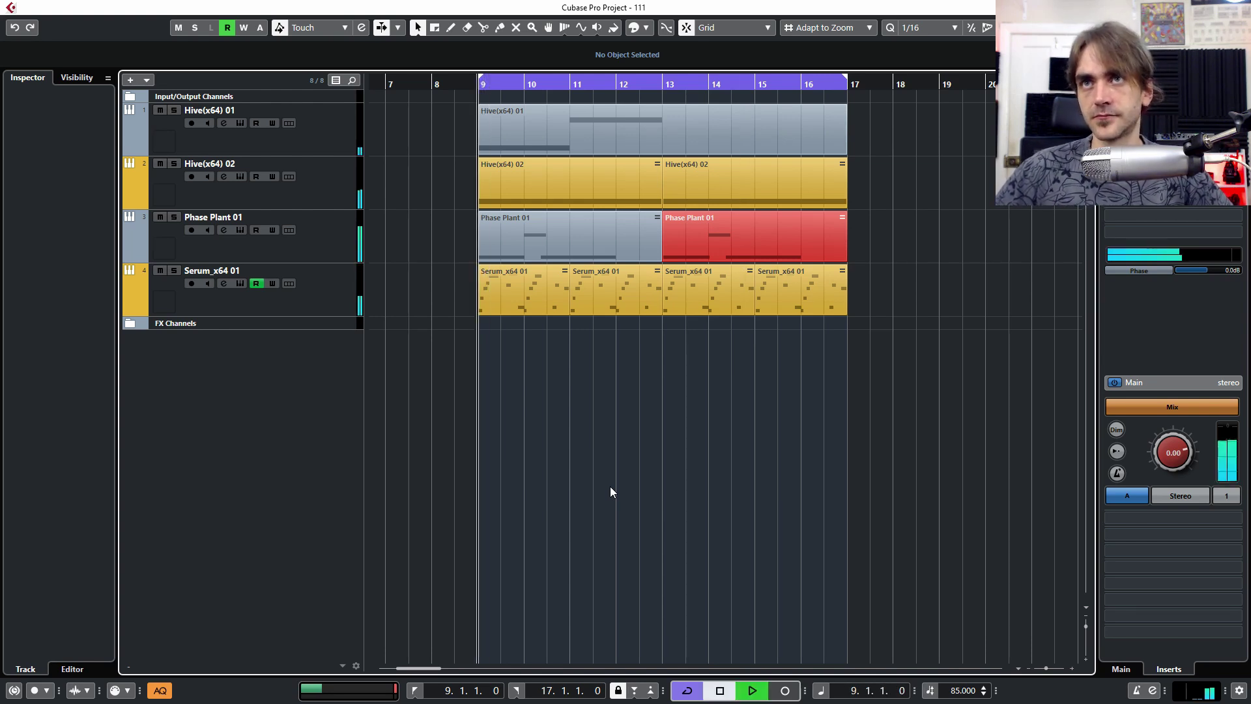
key("space")
key("space")
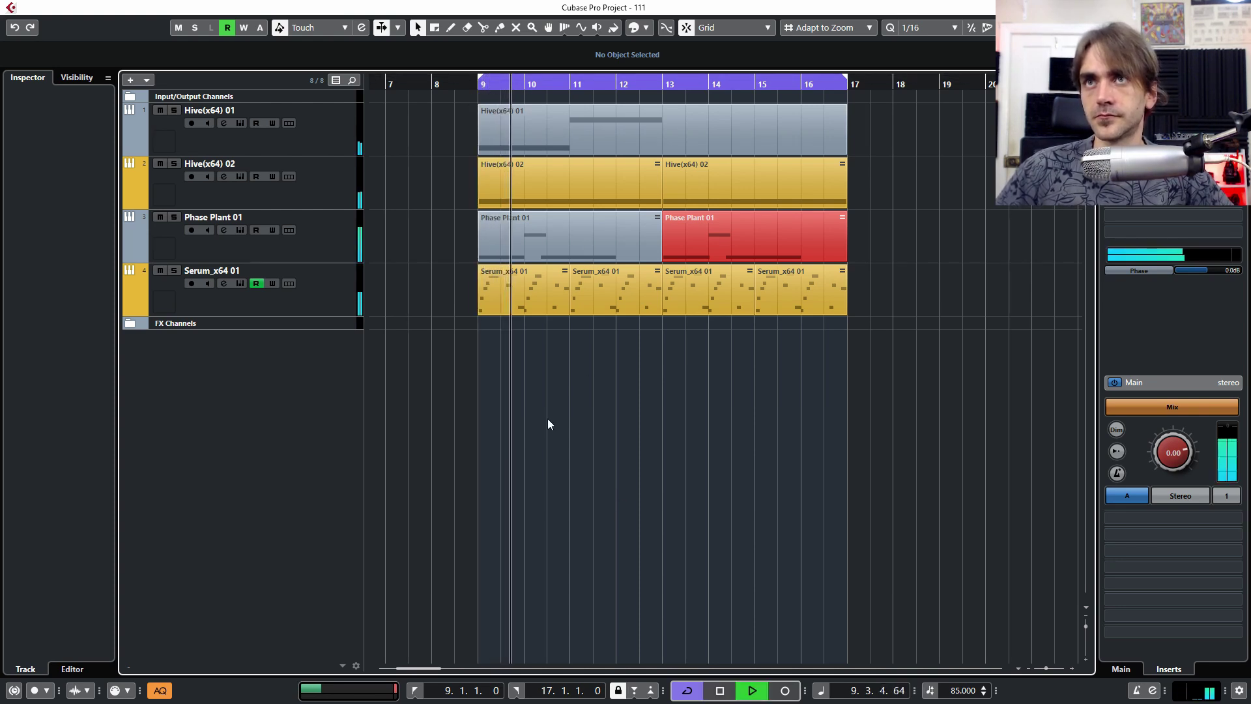
key("g")
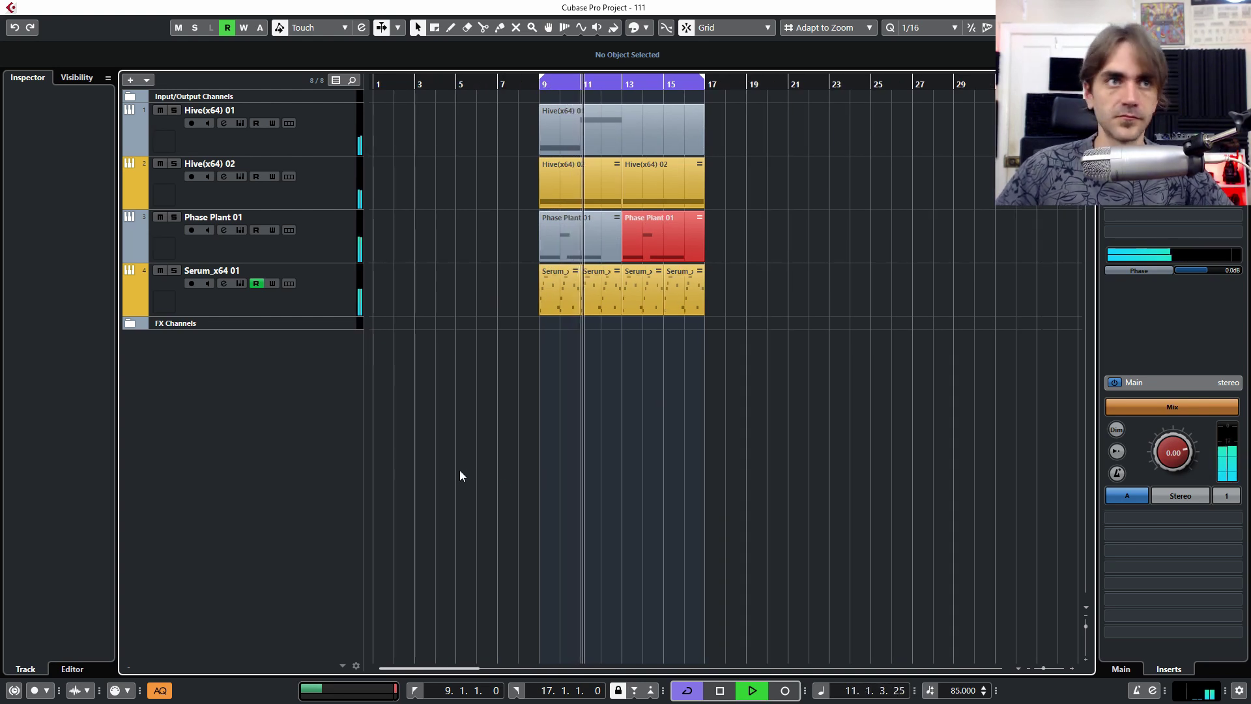
key("space")
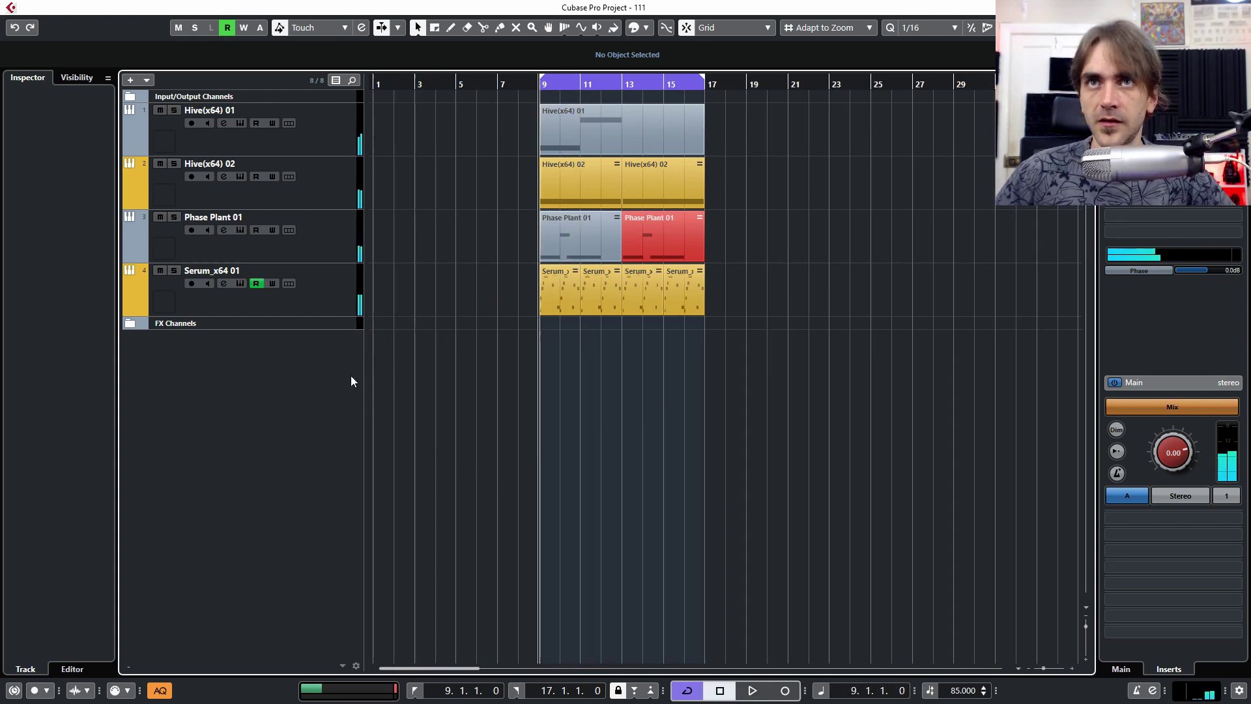
left_click(328, 300)
left_click(318, 136, "shift")
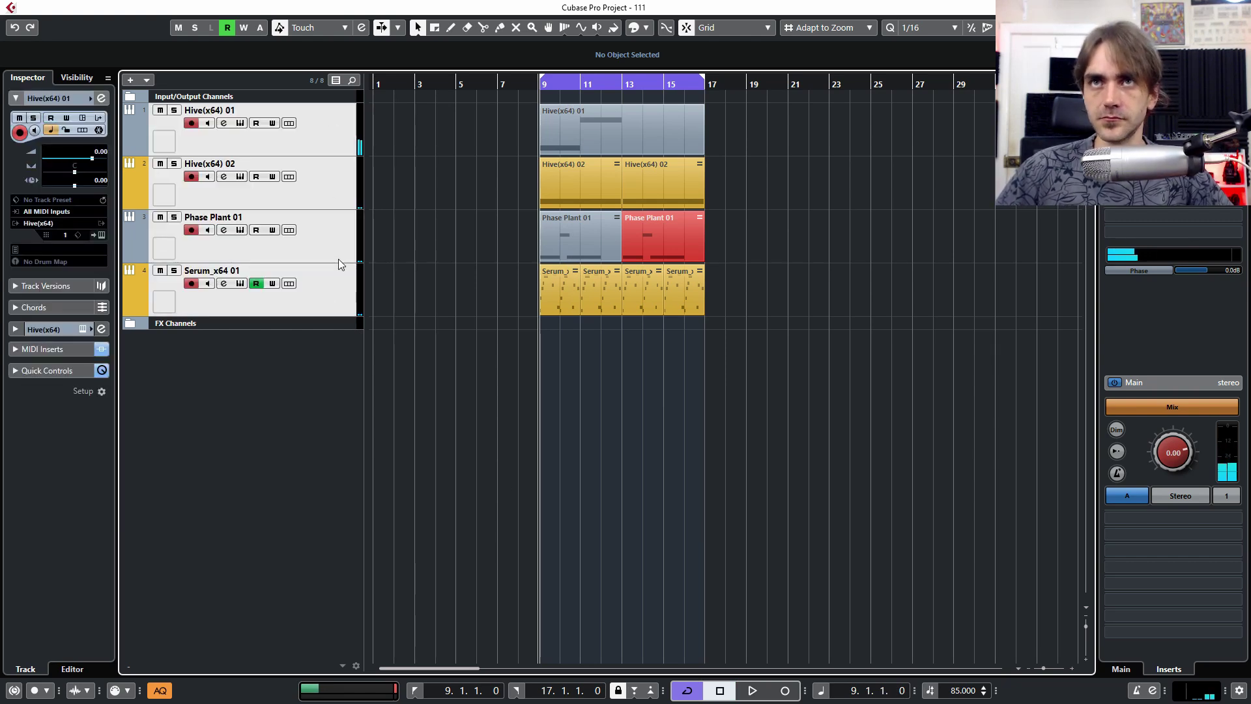